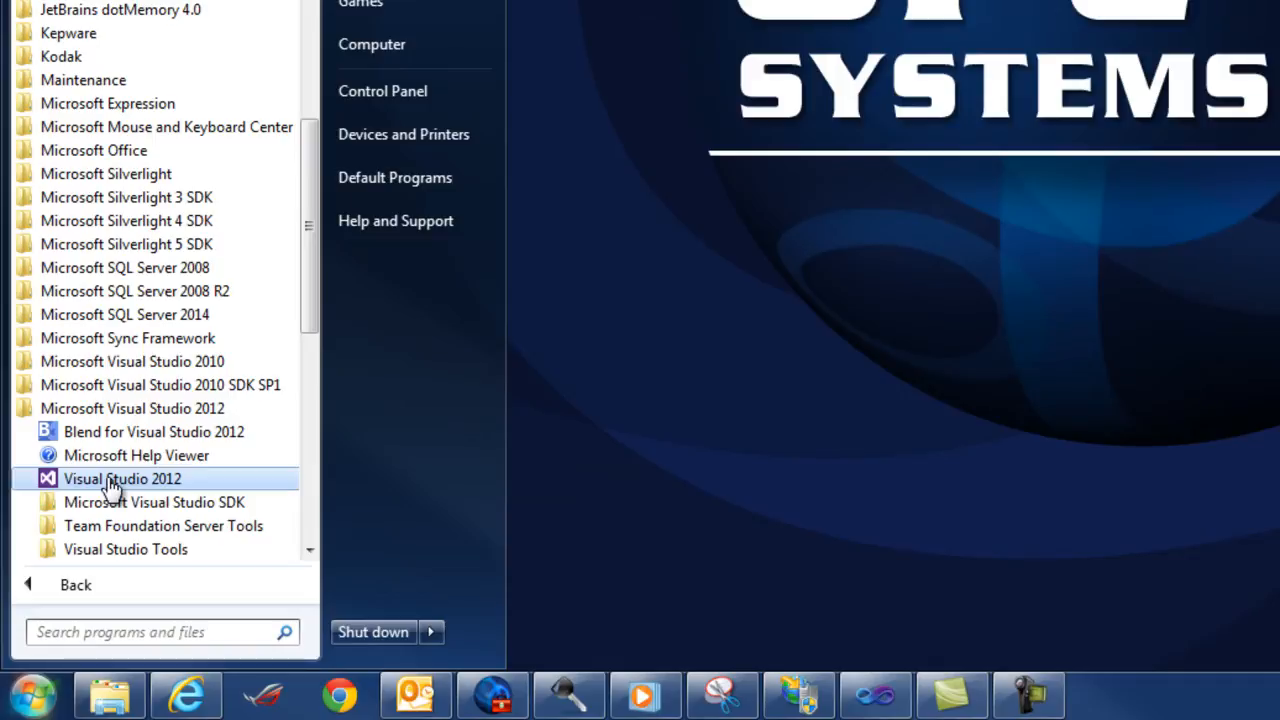
Open Blend for Visual Studio 2012, create a new WPF project, and select the main window's grid
left_click(112, 484)
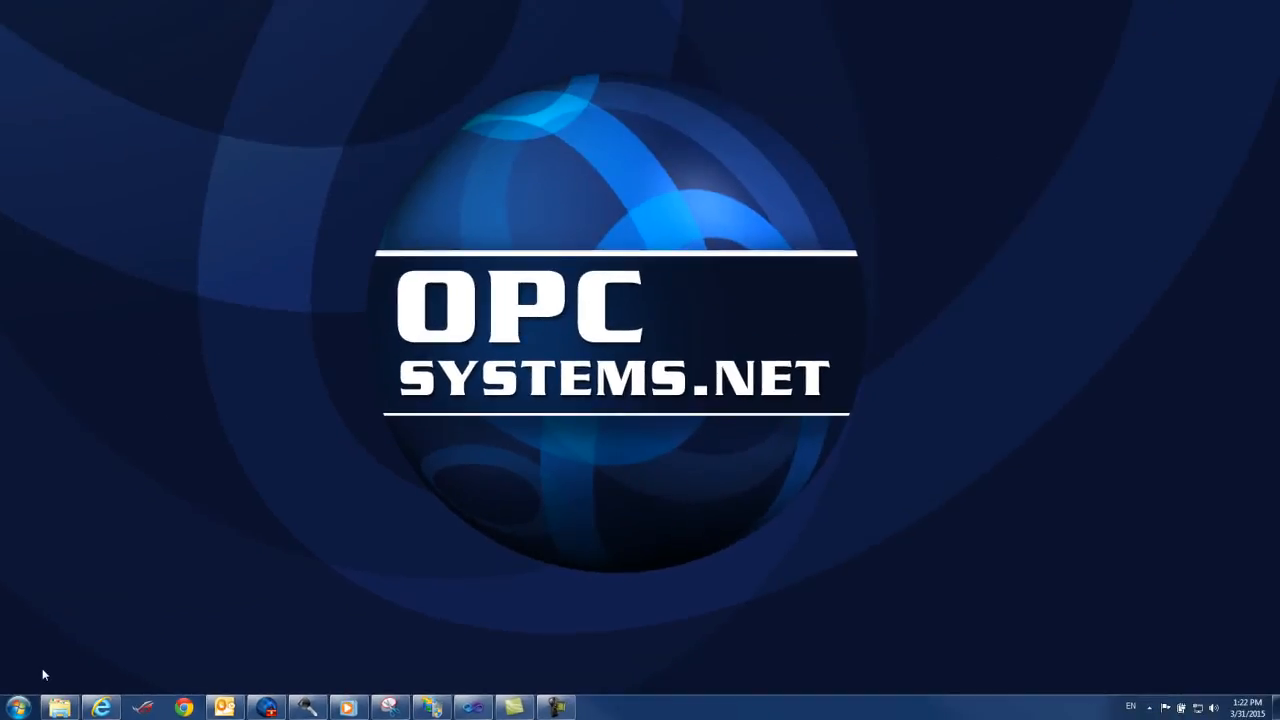
left_click(18, 707)
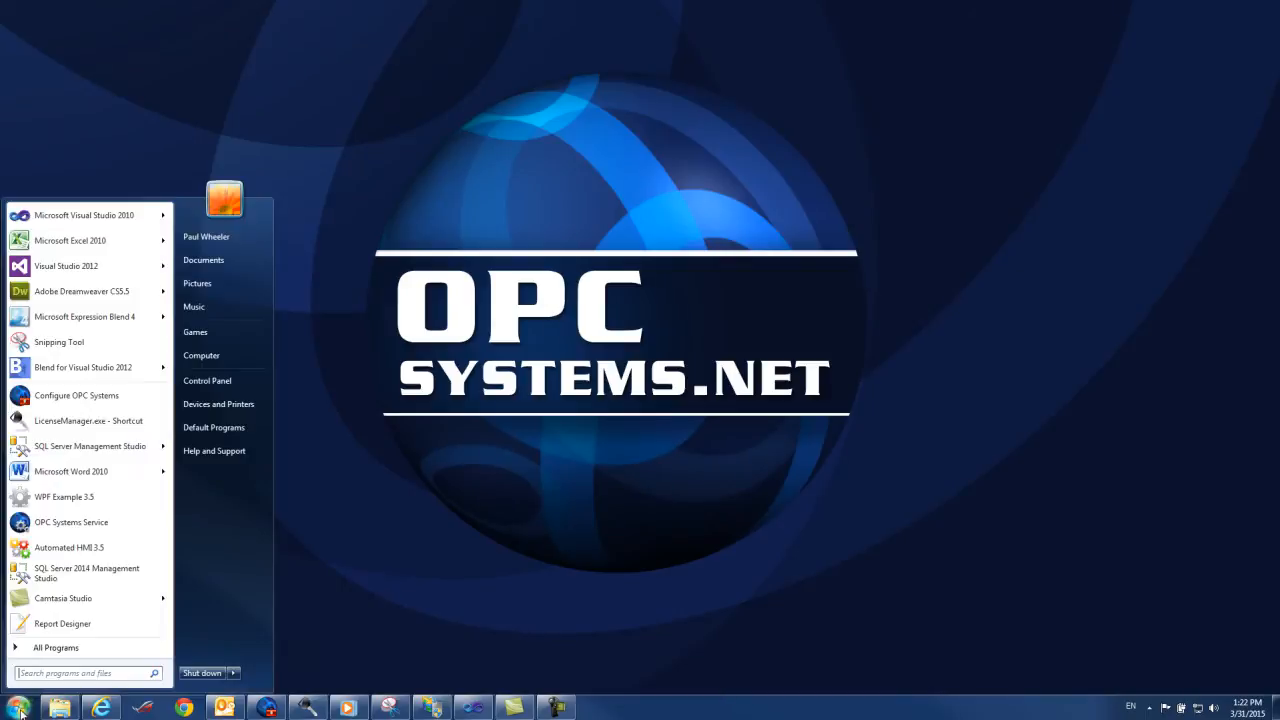
left_click(97, 371)
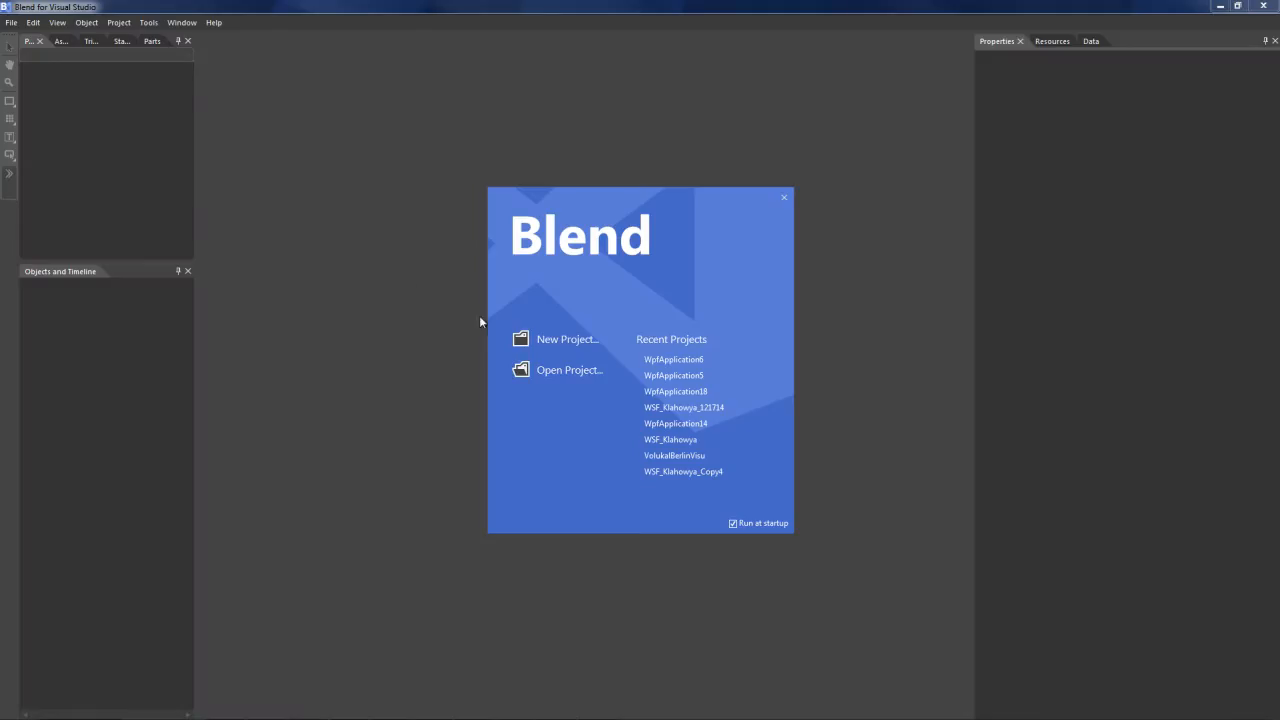
left_click(558, 341)
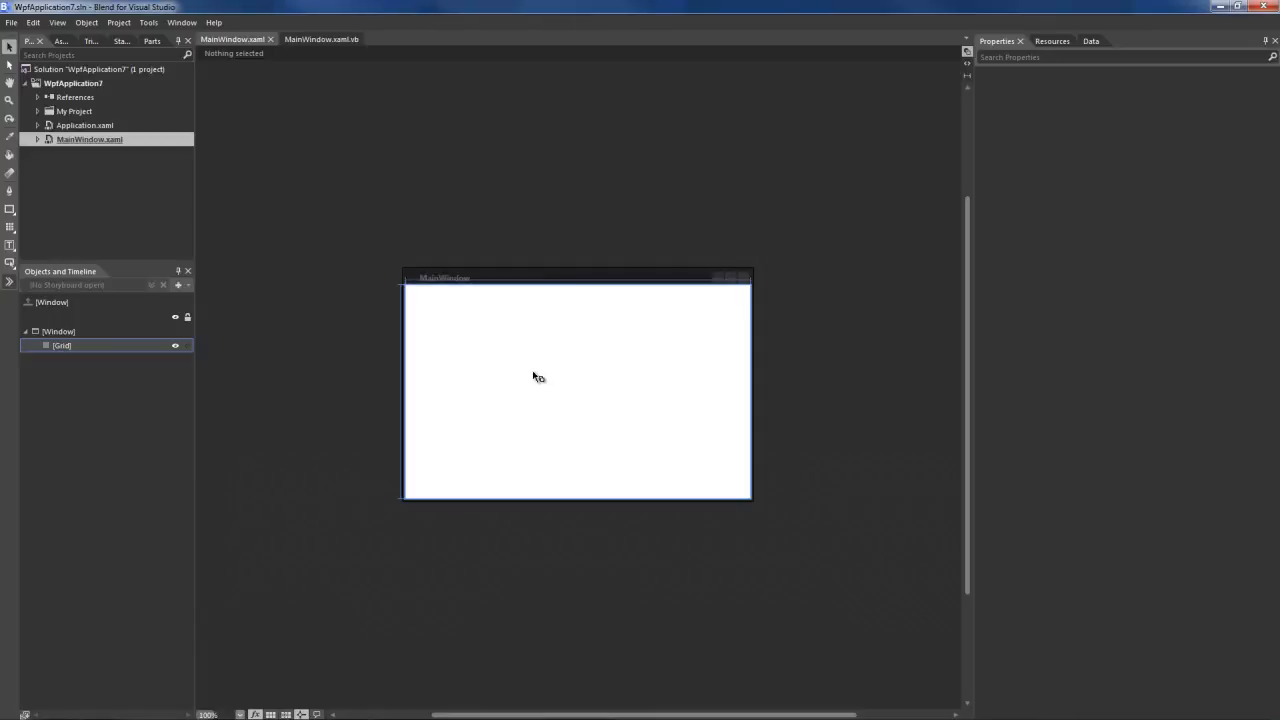
left_click(60, 345)
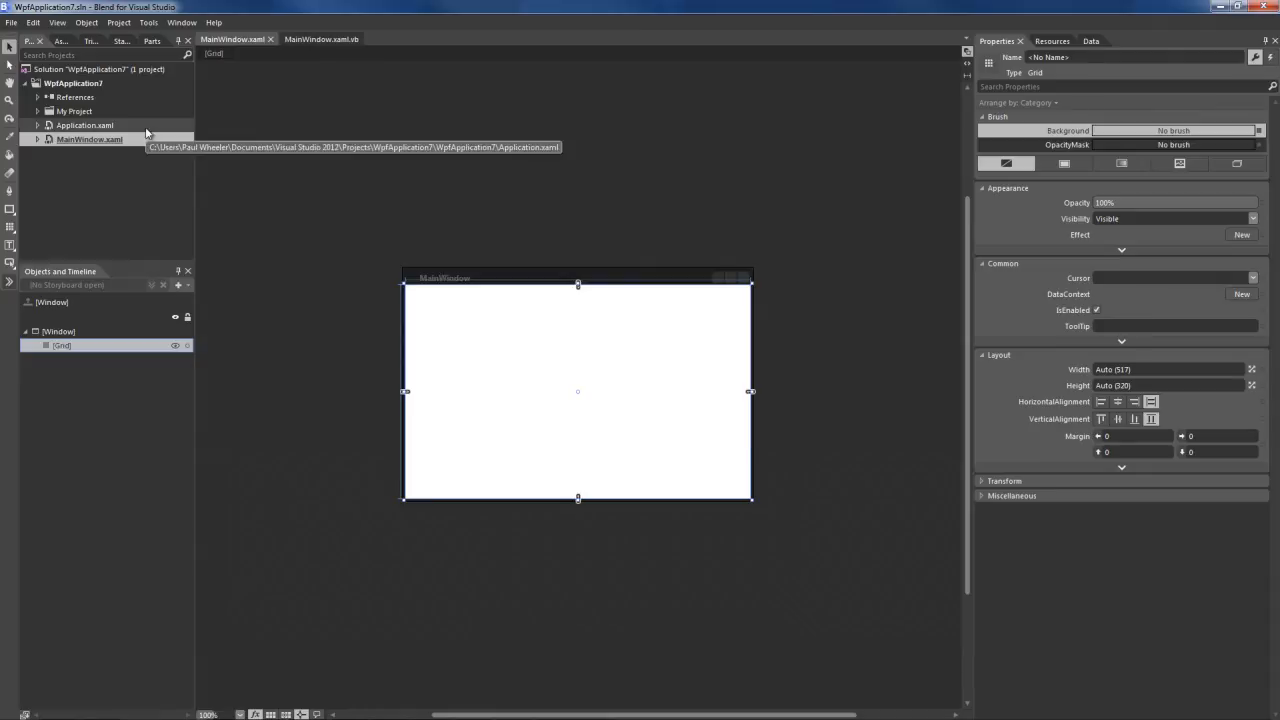
Add a new folder named Images to the WpfApplication7 project
right_click(80, 87)
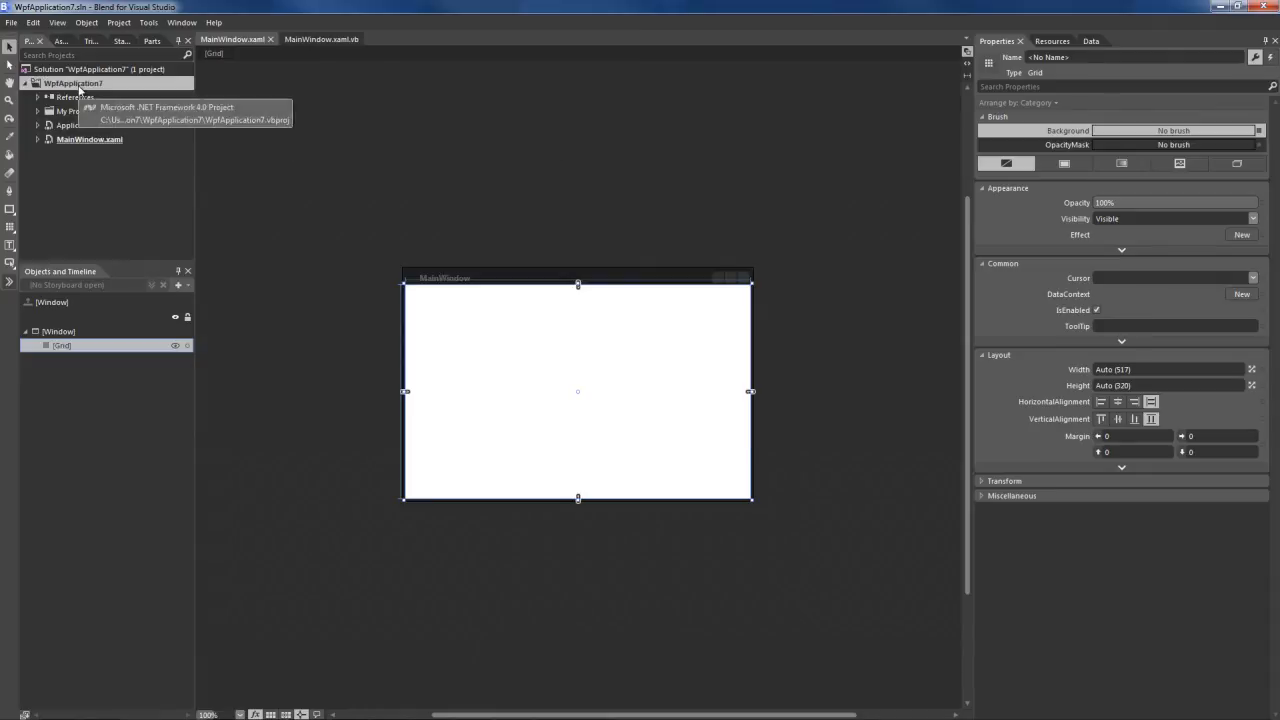
left_click(112, 190)
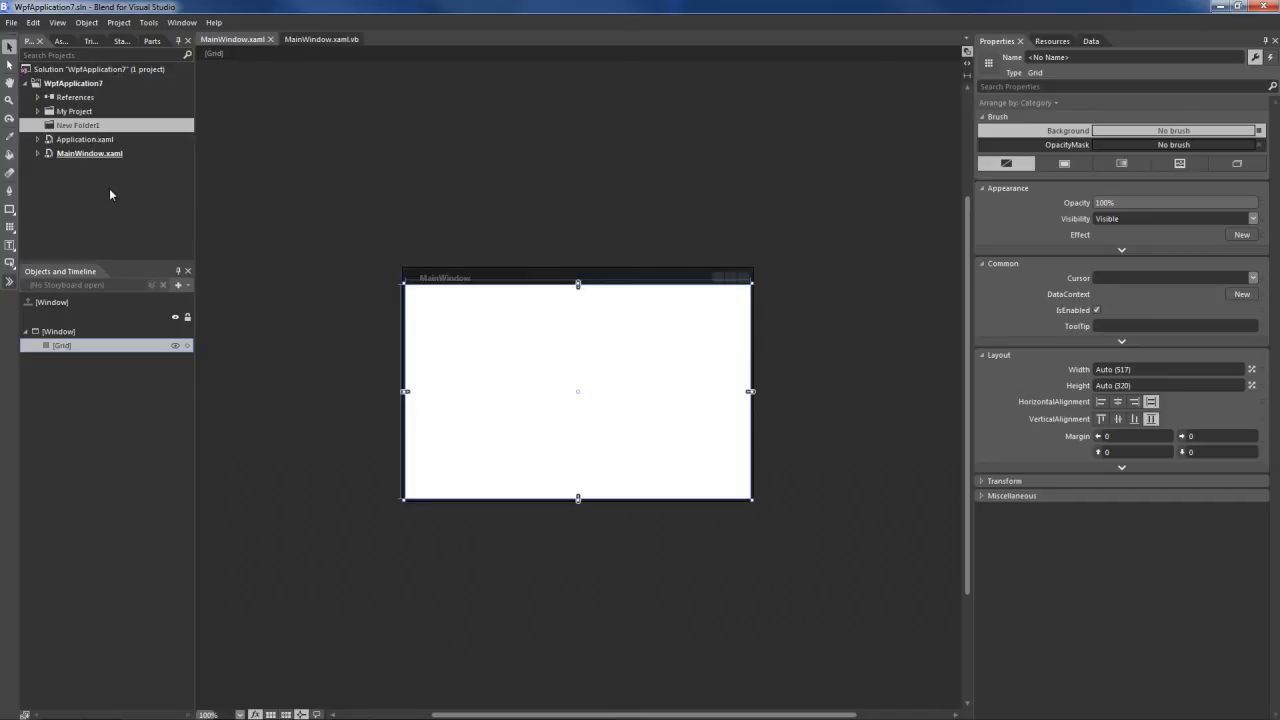
left_click(84, 126)
type("Images")
key("Return")
Add the existing file industrial-gases-22850-3291905.jpg from the Pictures library's New folder (2) to the Images folder
right_click(88, 110)
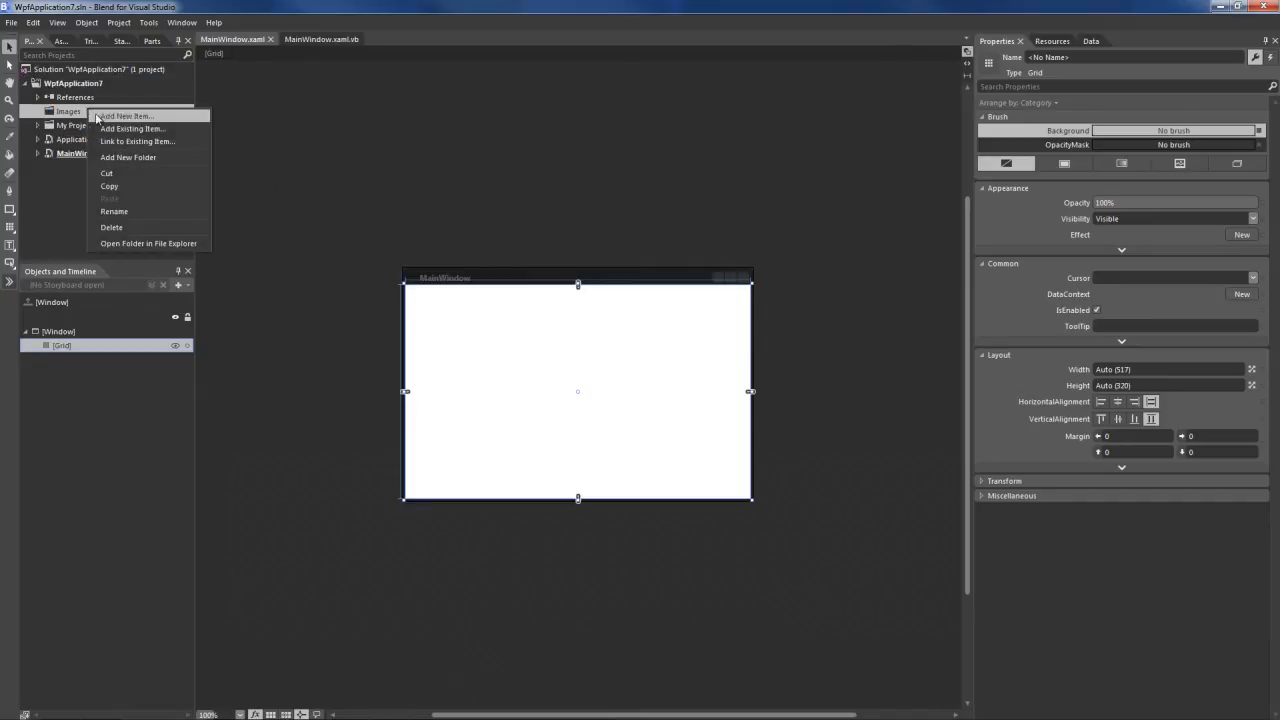
left_click(130, 128)
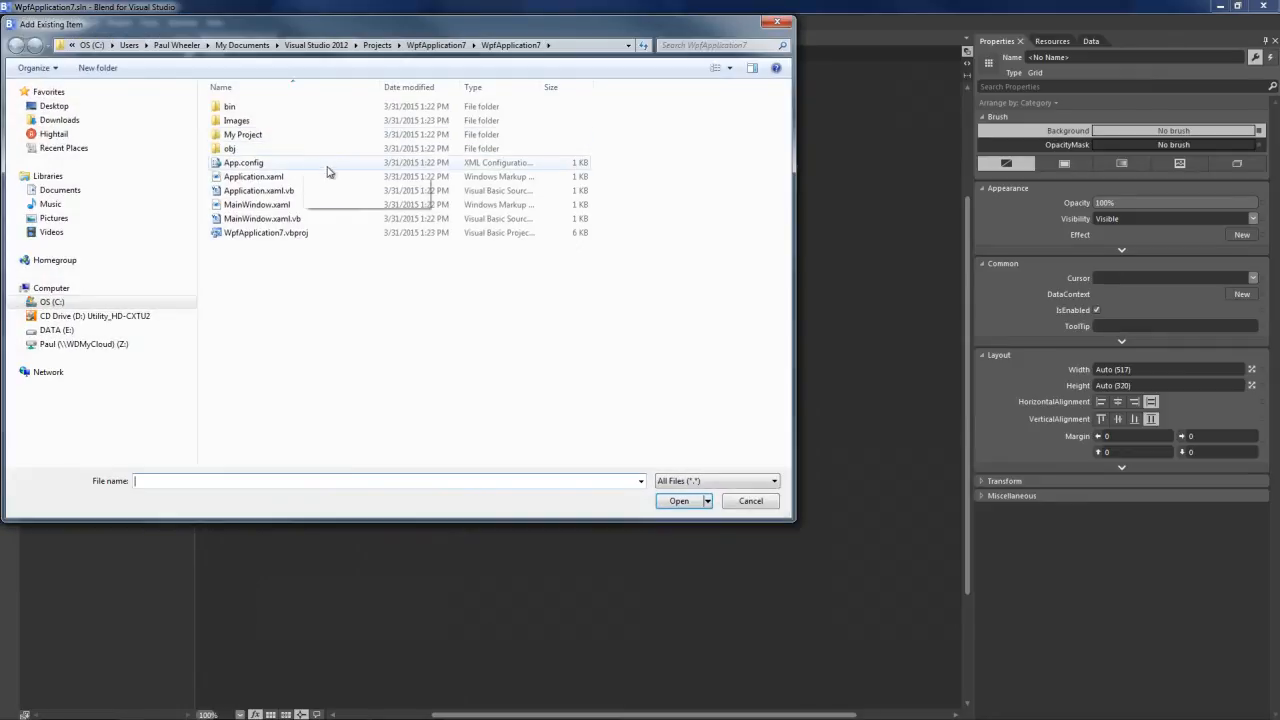
left_click(45, 218)
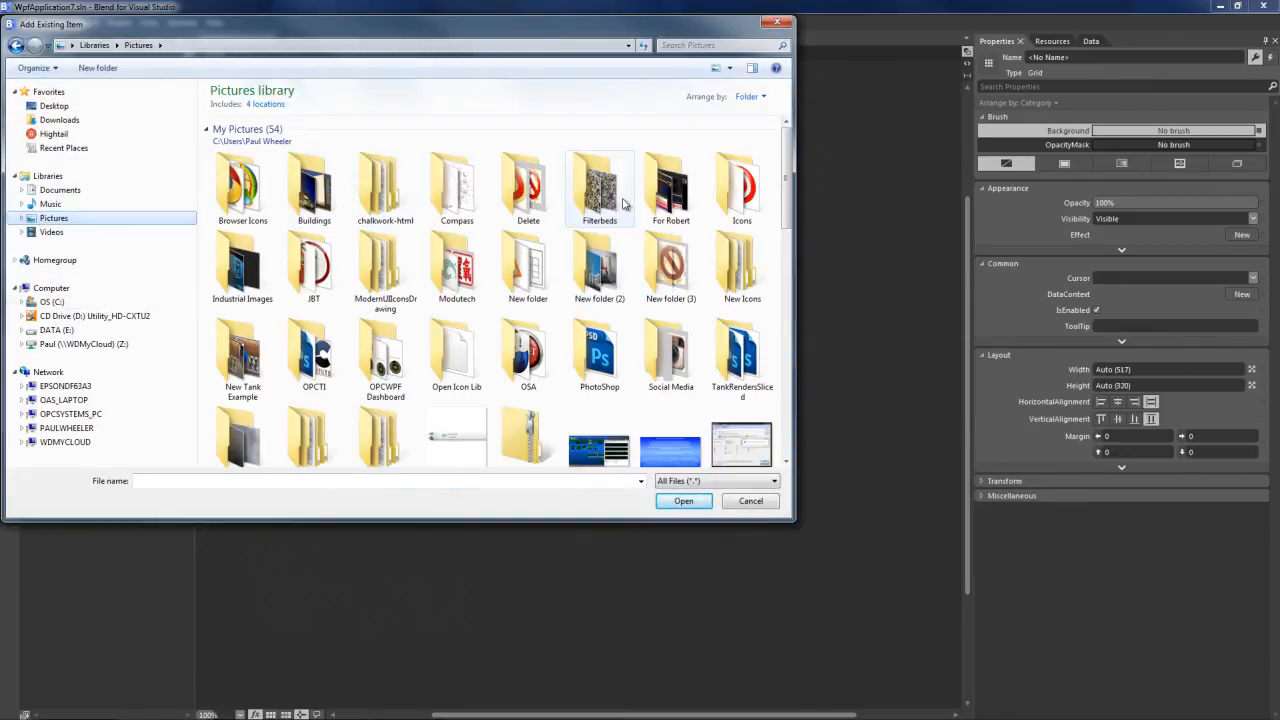
double_click(599, 265)
double_click(378, 145)
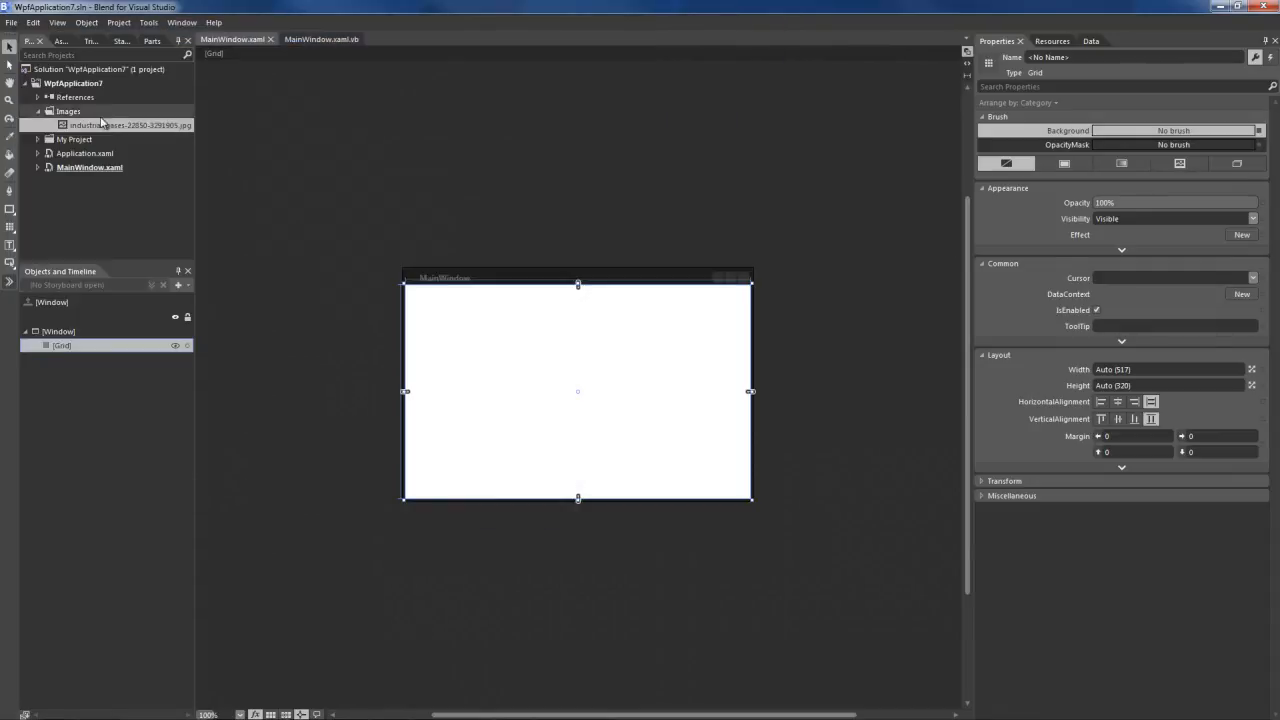
Insert the industrial-gases picture into the main window's grid and delete it again
double_click(100, 125)
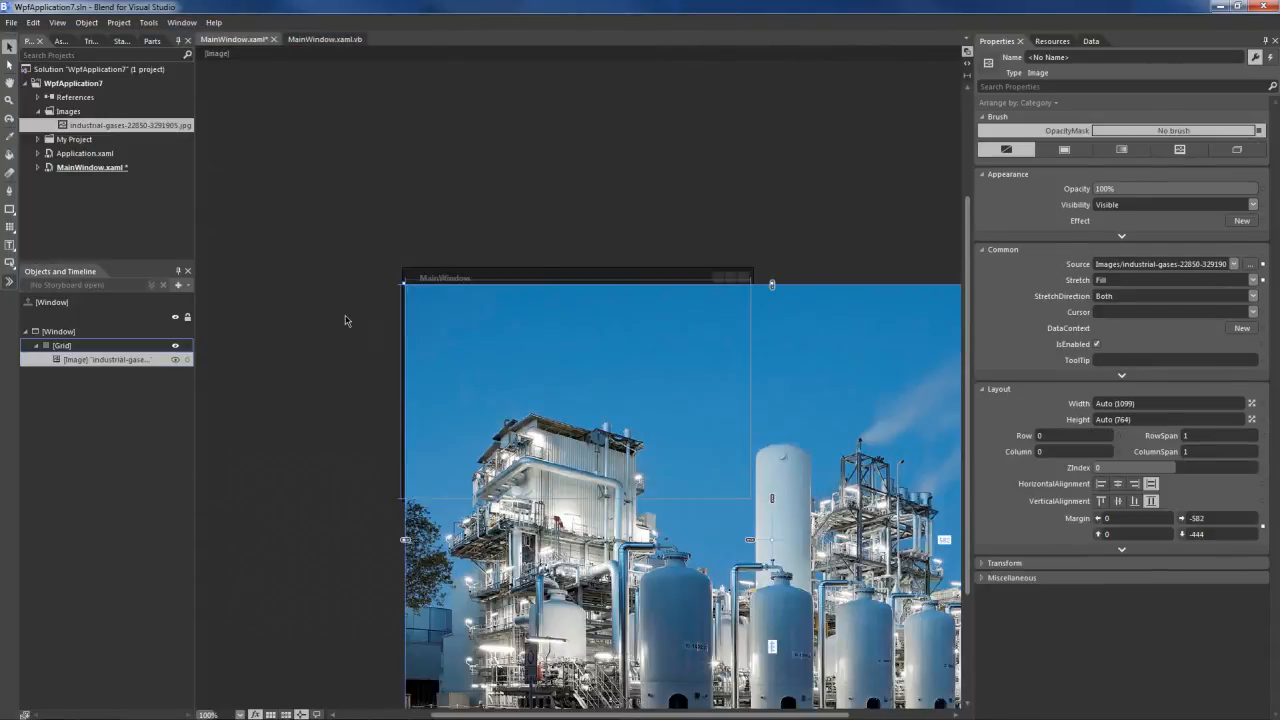
scroll(342, 310, "down", 2)
scroll(340, 306, "up", 1)
scroll(337, 300, "down", 1)
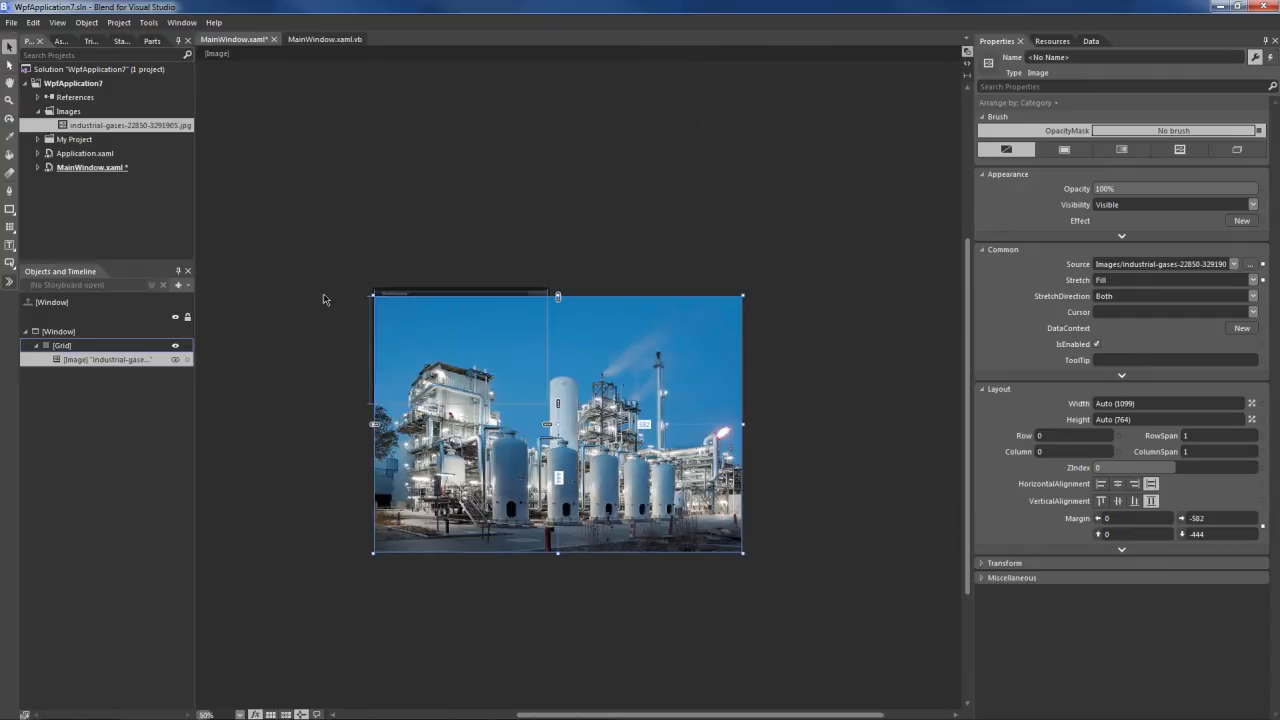
scroll(315, 295, "up", 1)
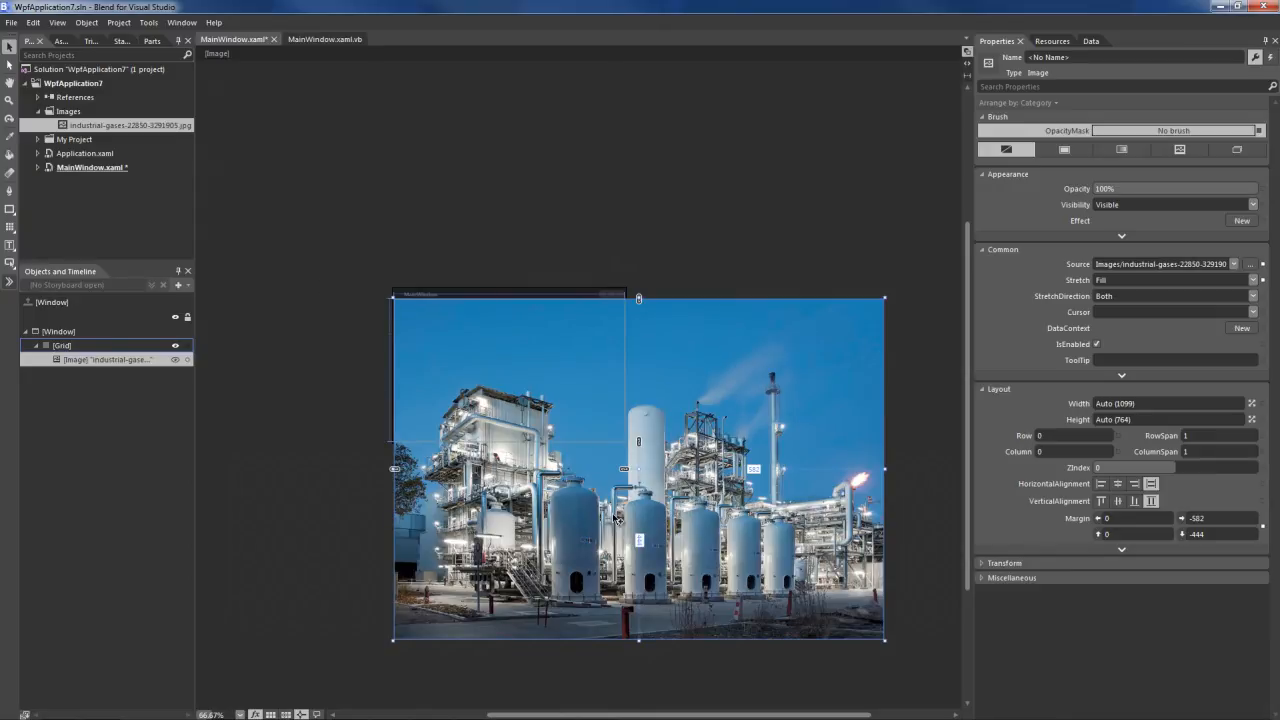
key("Delete")
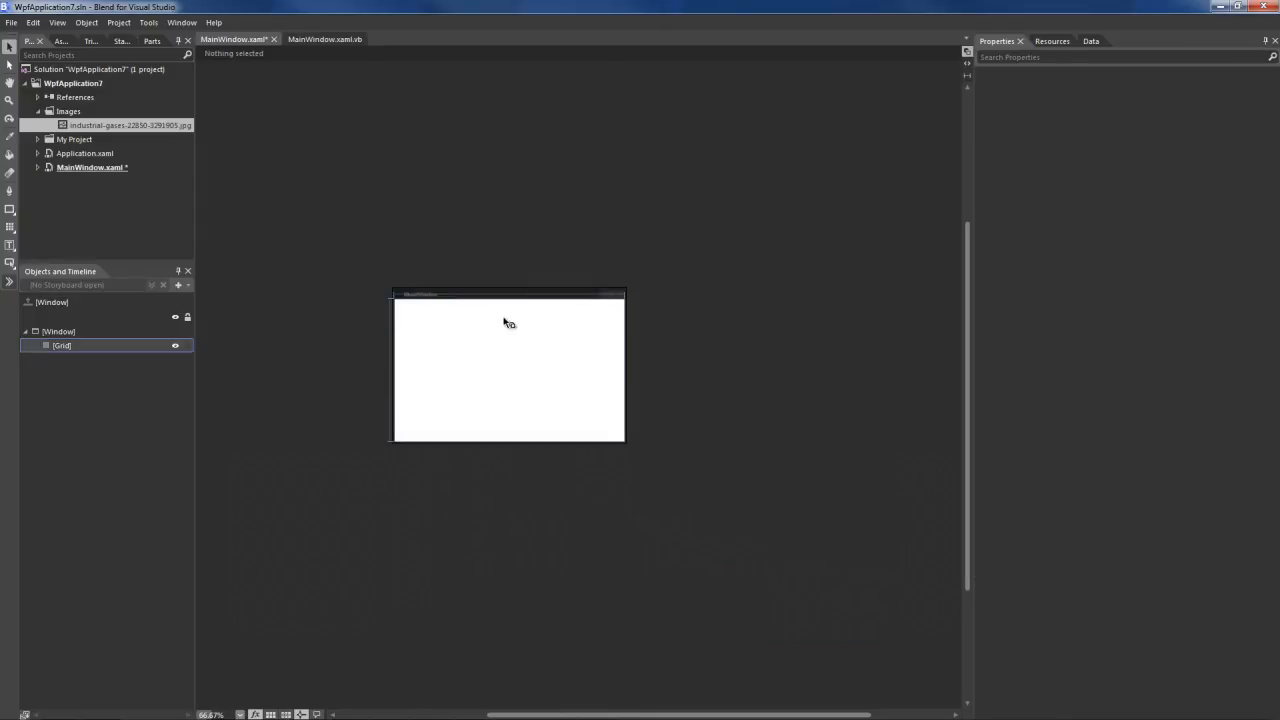
Try solid red #FFE24343 and a black-to-white gradient as the grid's background, and browse the system brush resources
left_click(66, 340)
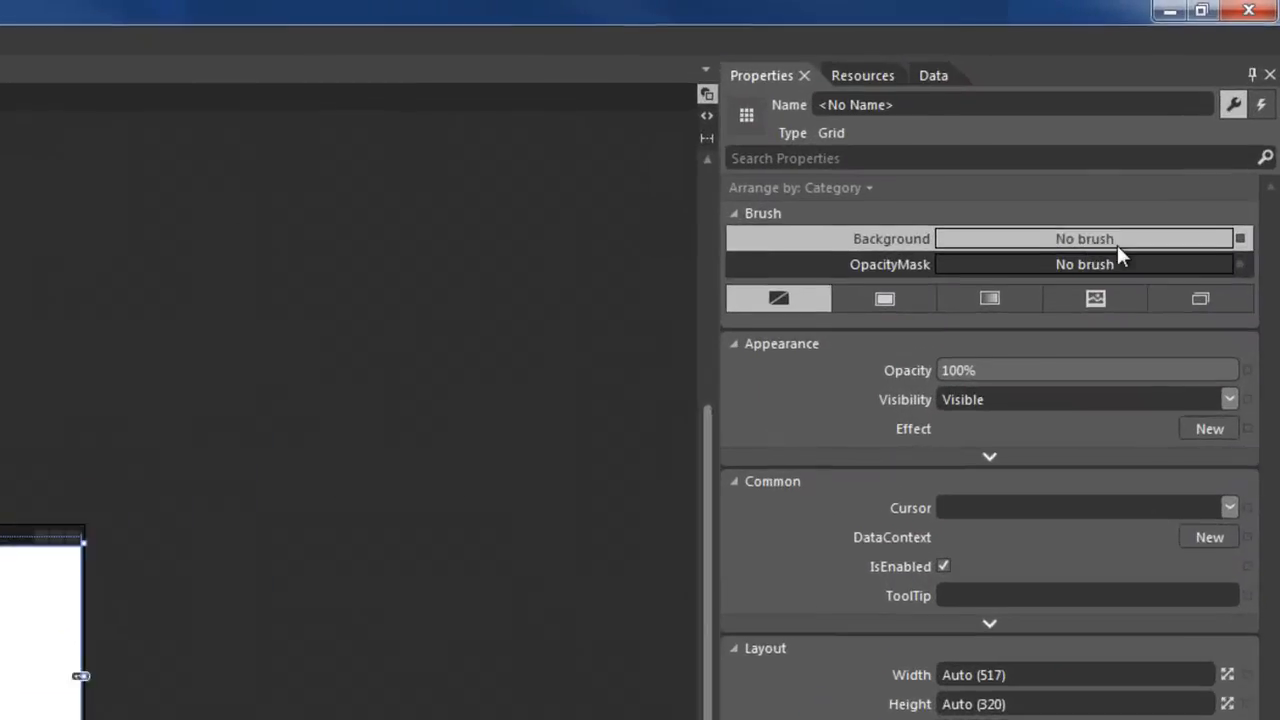
left_click(860, 317)
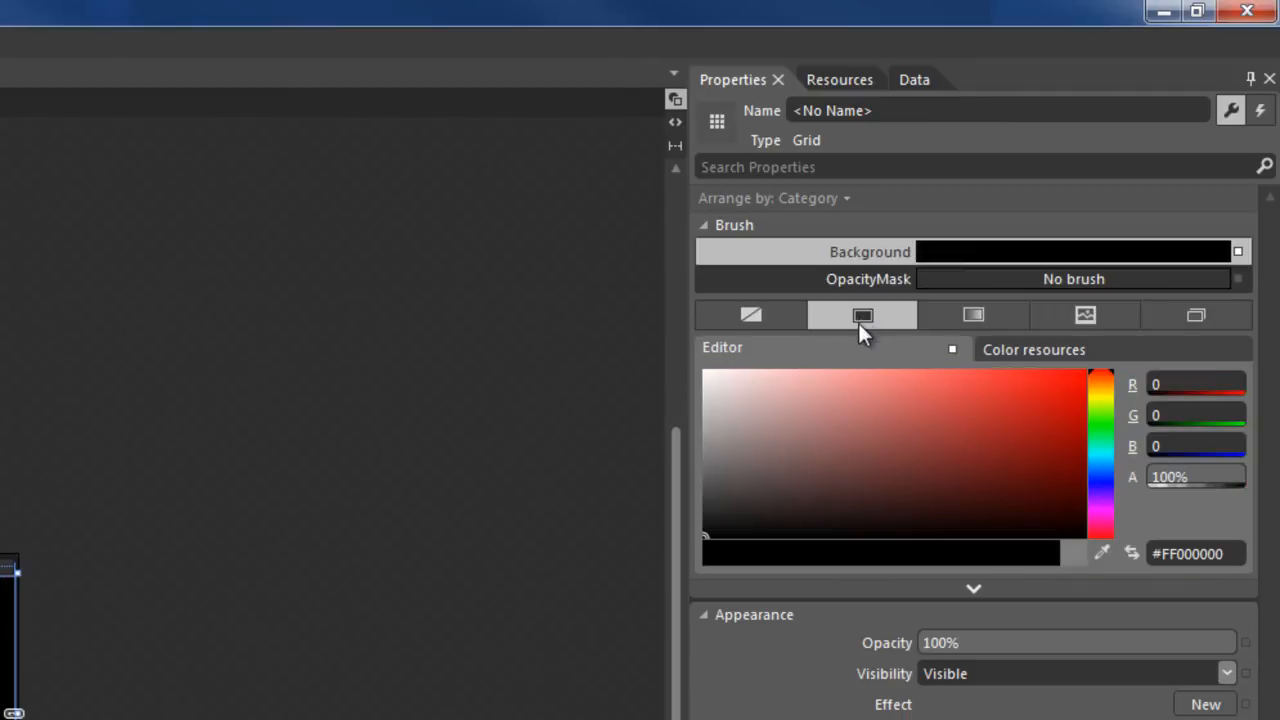
left_click(972, 388)
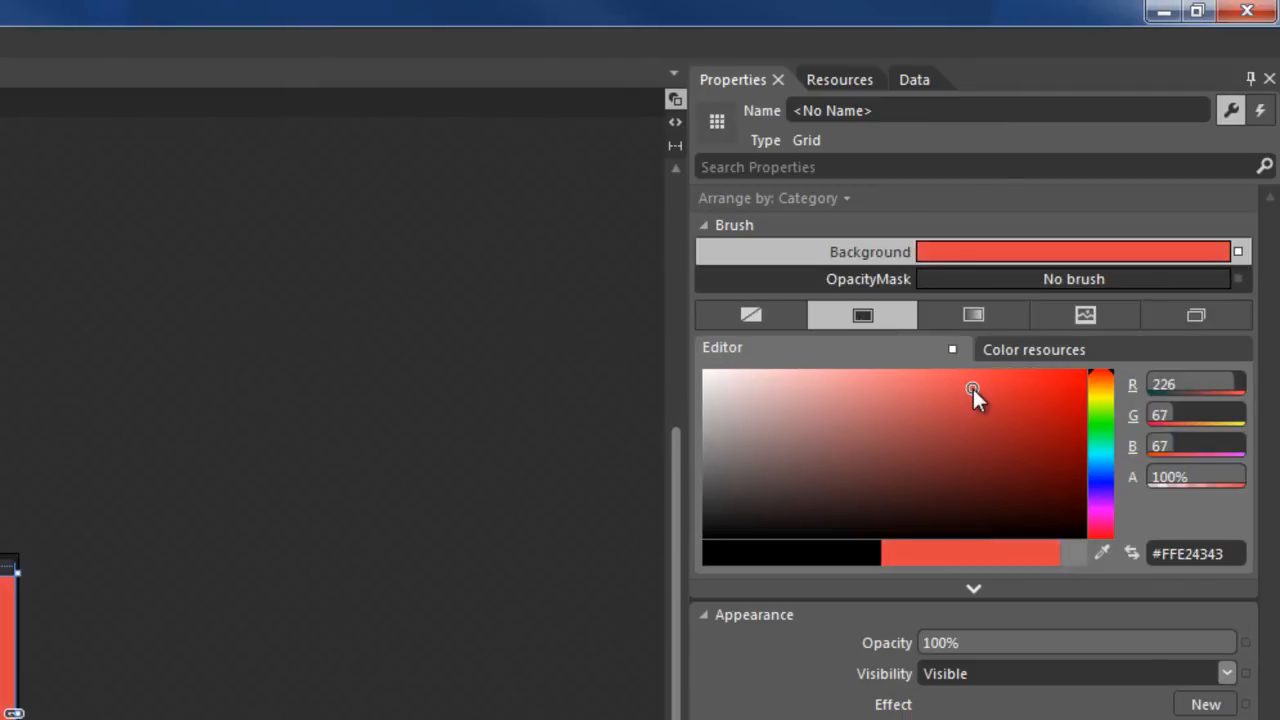
left_click(978, 315)
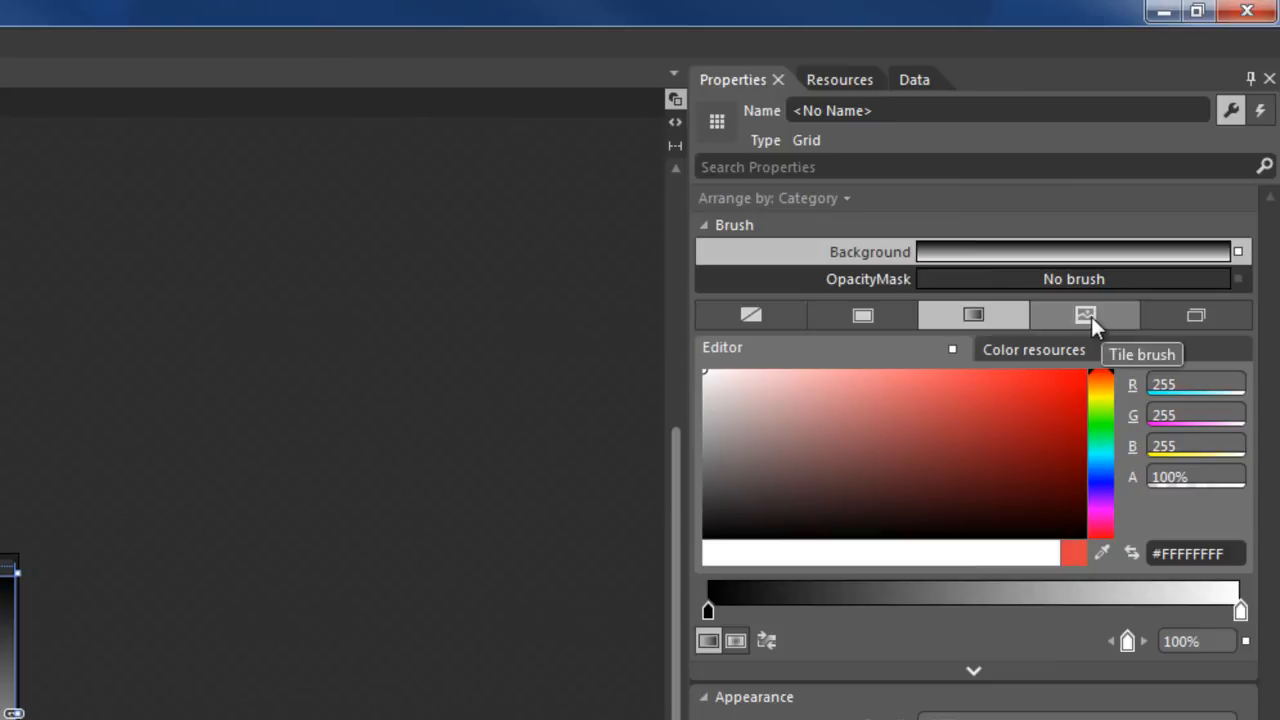
left_click(1193, 315)
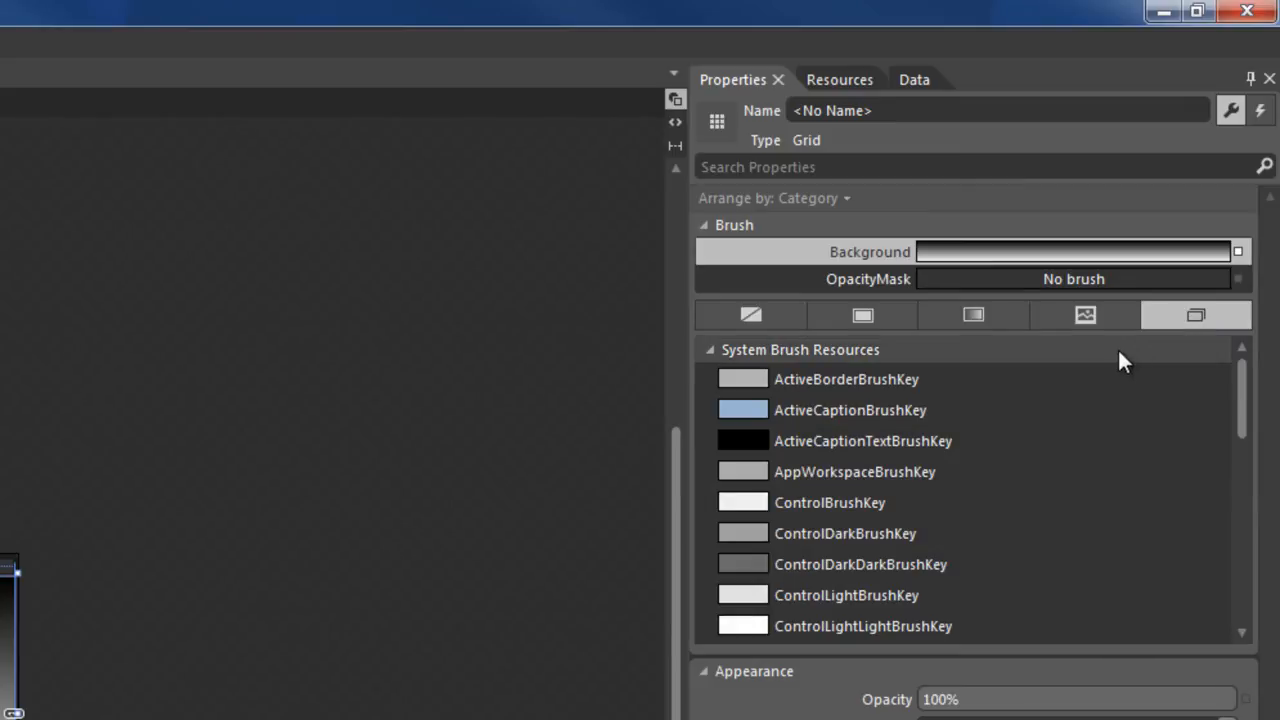
mouse_move(1240, 383)
left_mouse_down()
mouse_move(1234, 590)
mouse_move(1255, 390)
left_mouse_up()
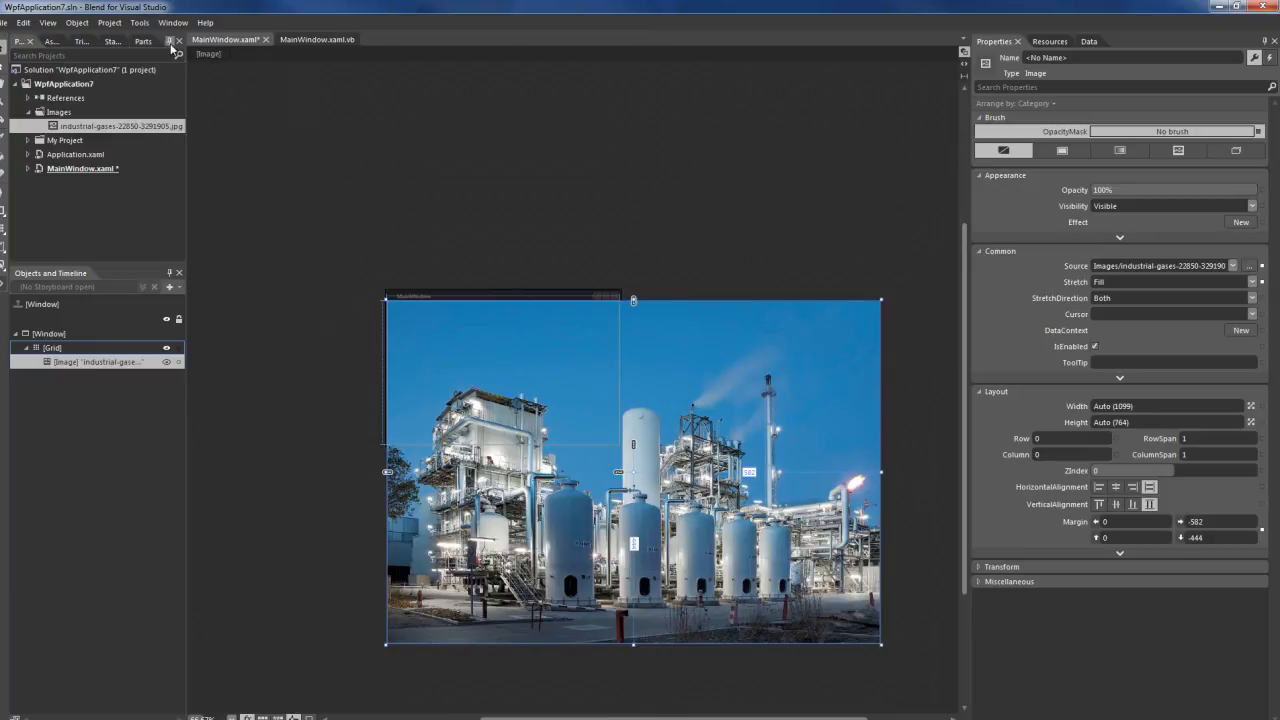
Create an ImageBrush resource named Background from the industrial-gases image, defined in this document
left_click(139, 22)
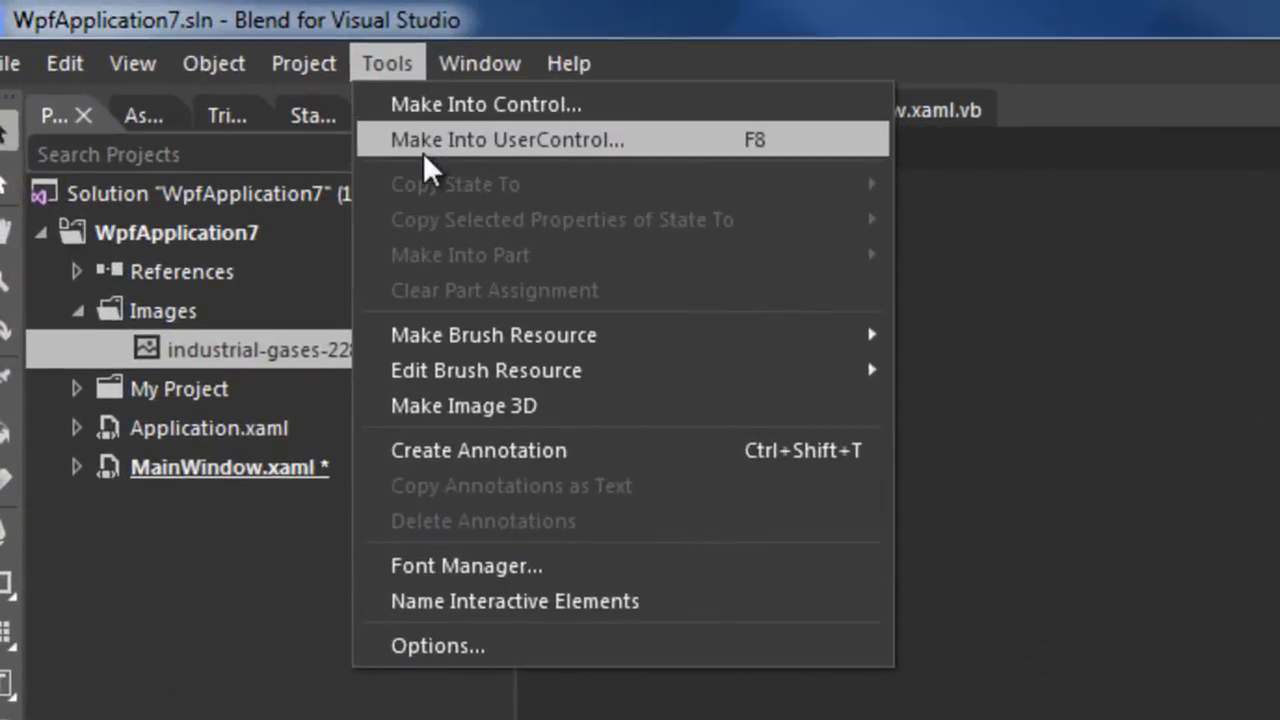
mouse_move(464, 326)
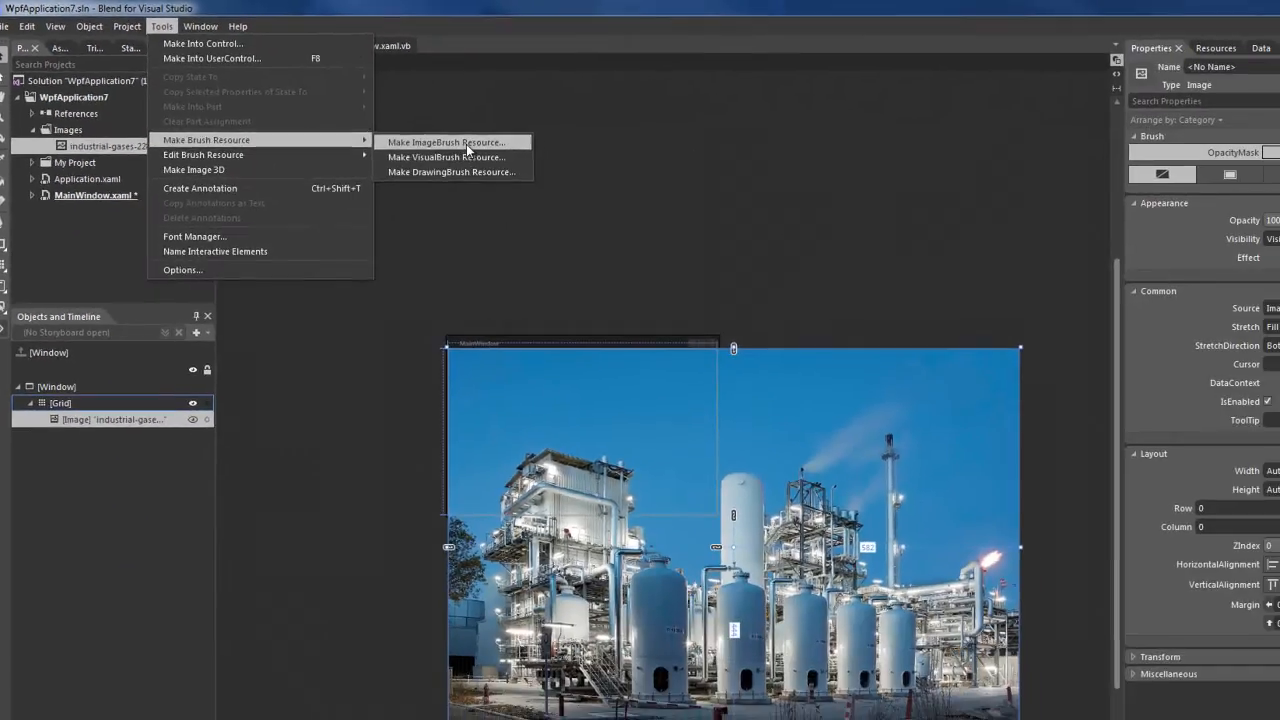
left_click(1115, 344)
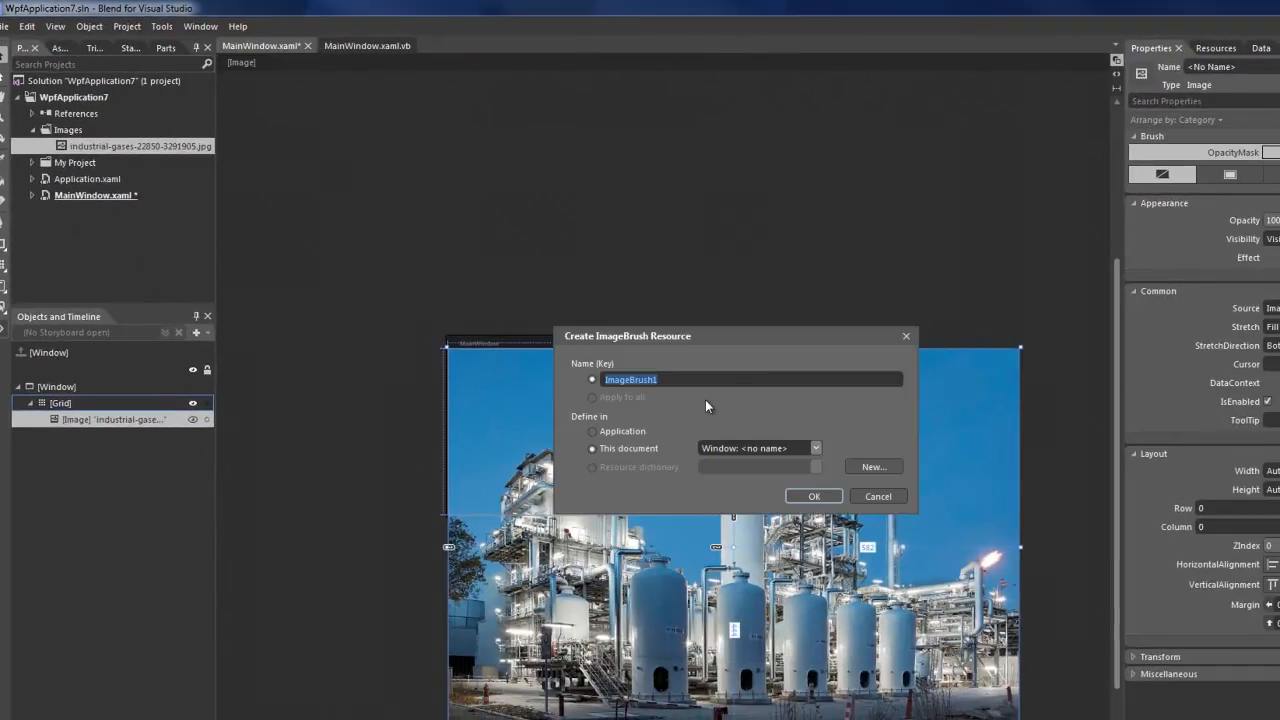
type("Background")
key("Return")
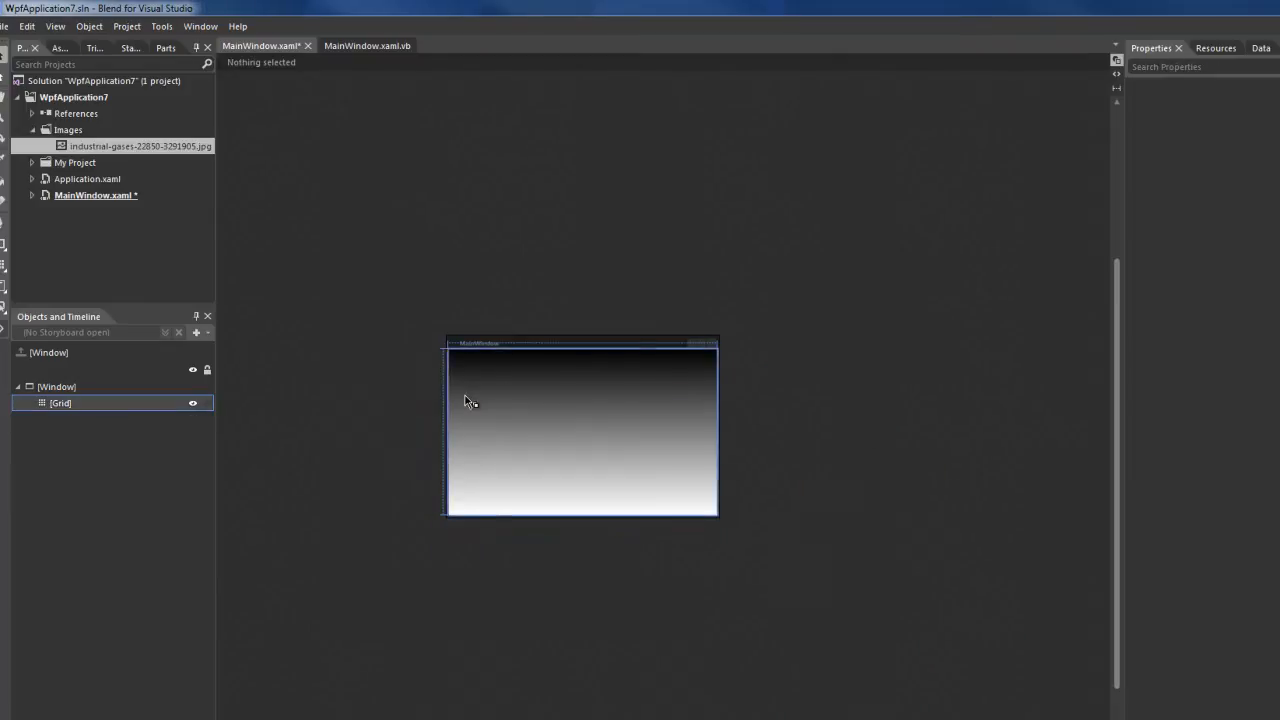
Apply the local Background brush resource to the grid's background and enlarge the main window from its lower-right corner
left_click(56, 401)
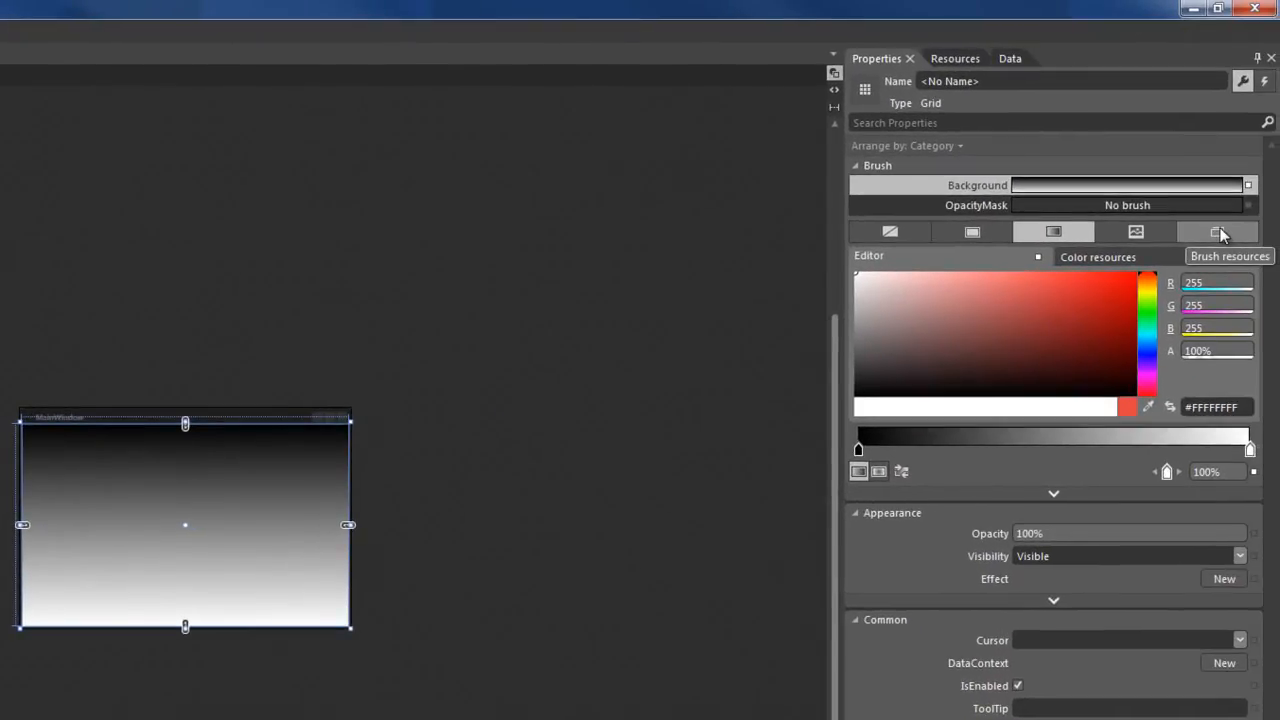
left_click(1218, 232)
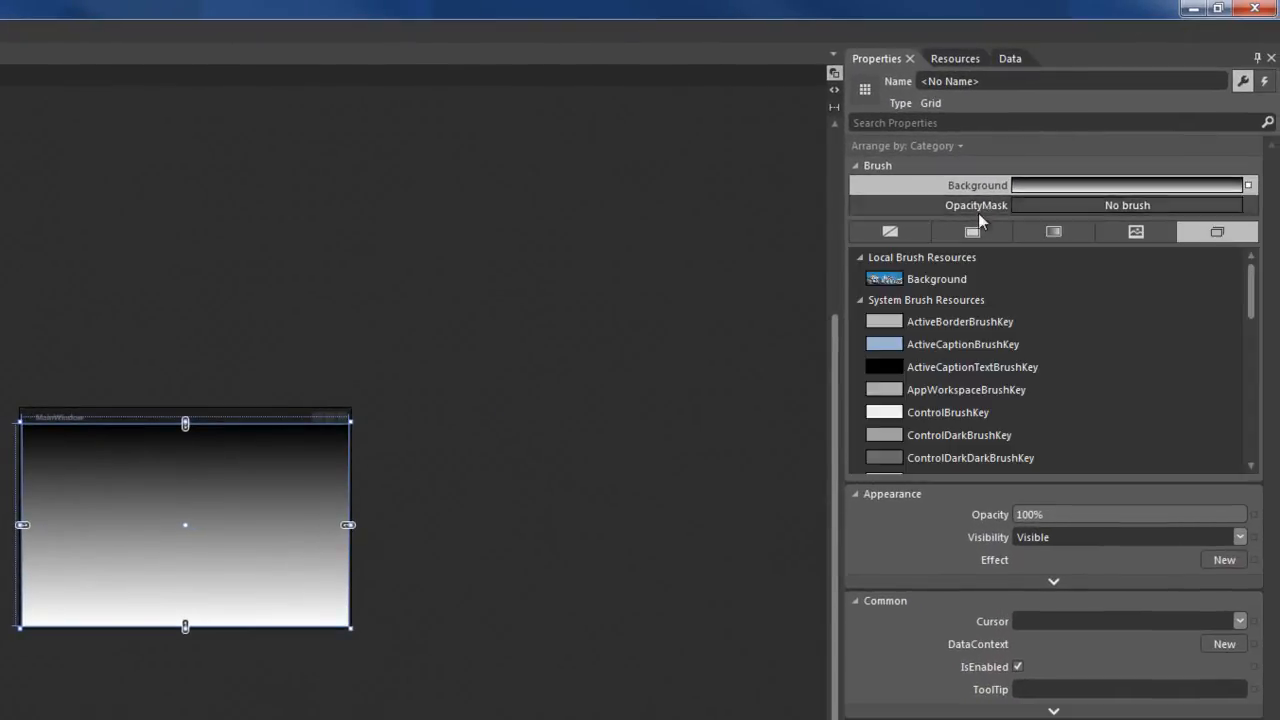
left_click(920, 283)
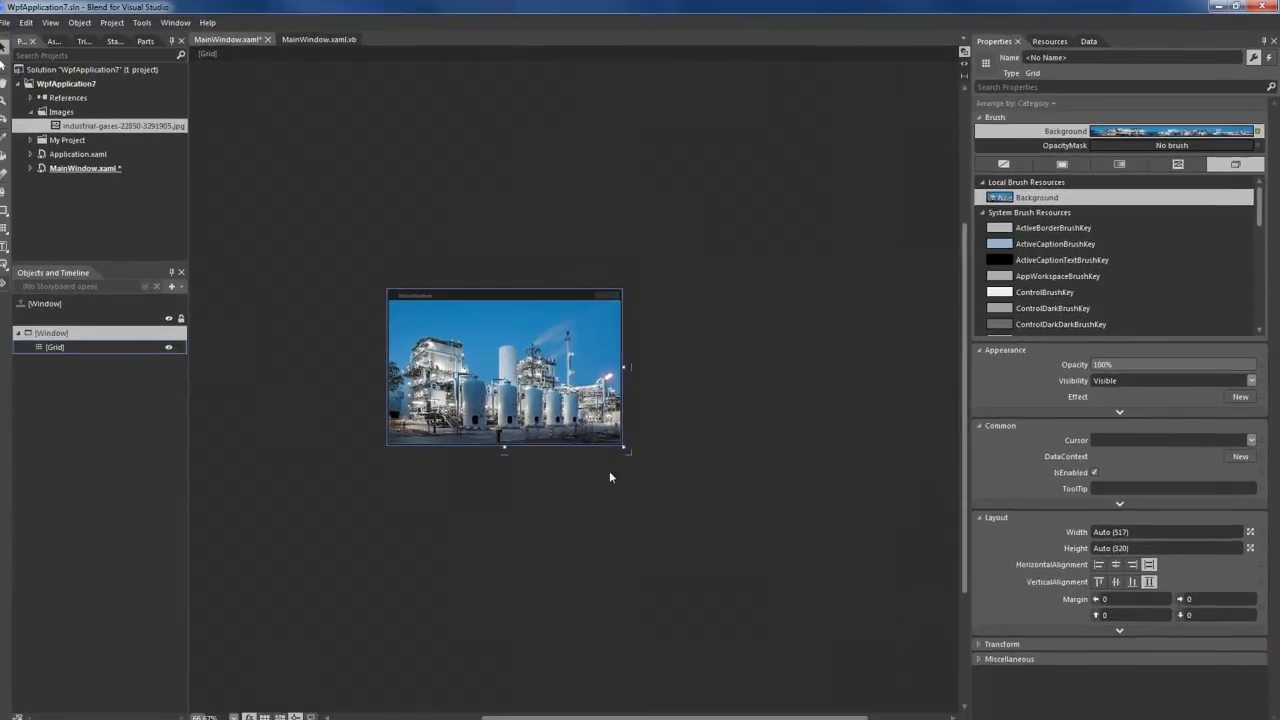
left_click(403, 641)
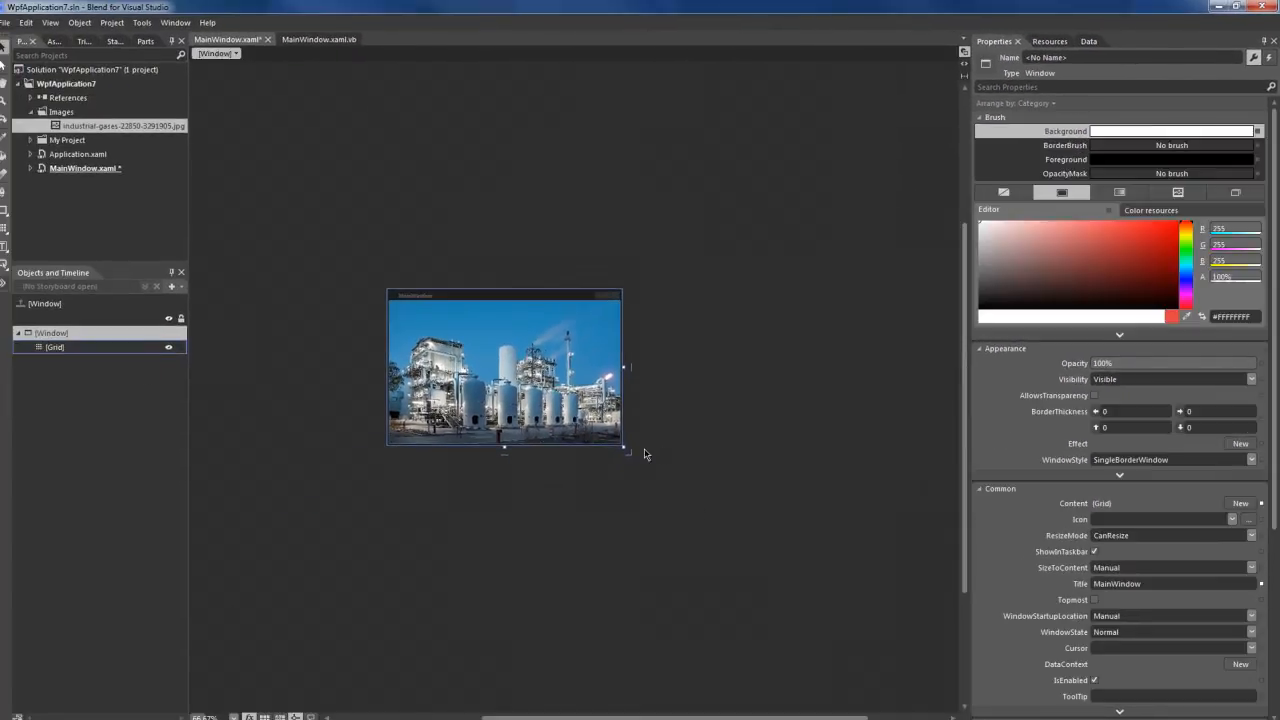
left_click_drag(622, 447, 853, 611)
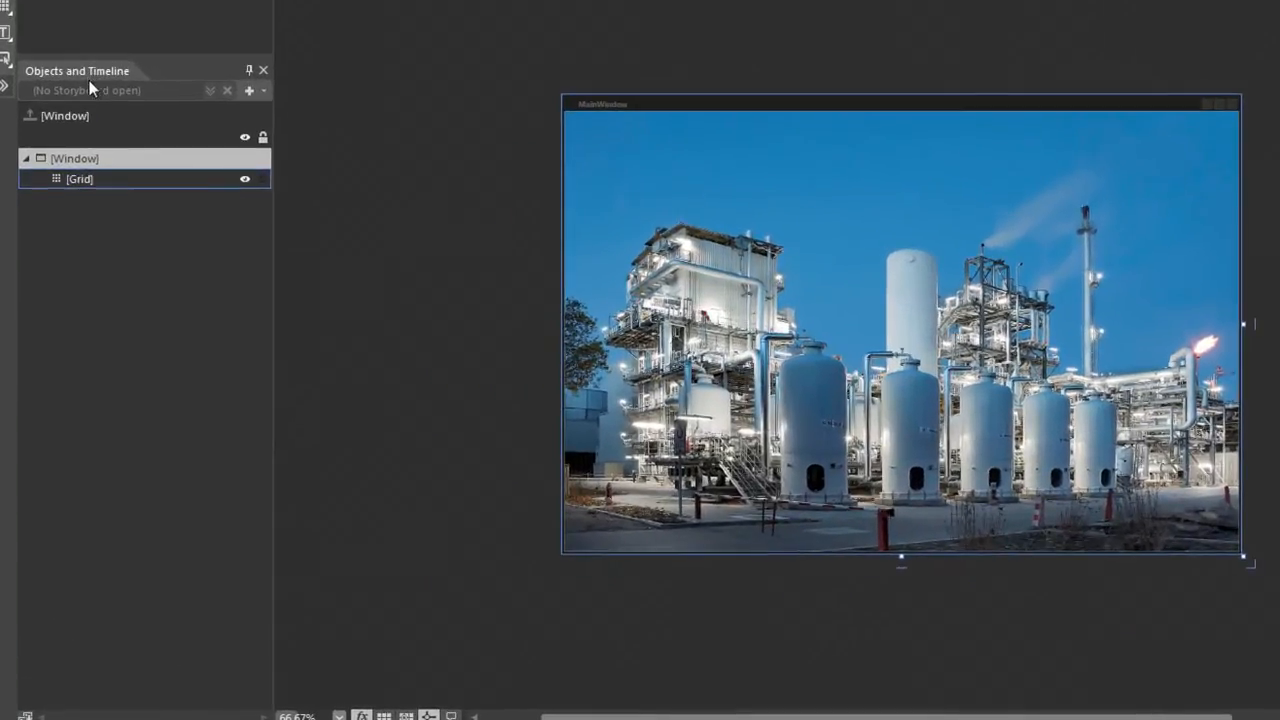
Add a rectangle to the grid, placed about 201 from its left and 139.5 from its top, sized about 278 by 332
left_click(81, 177)
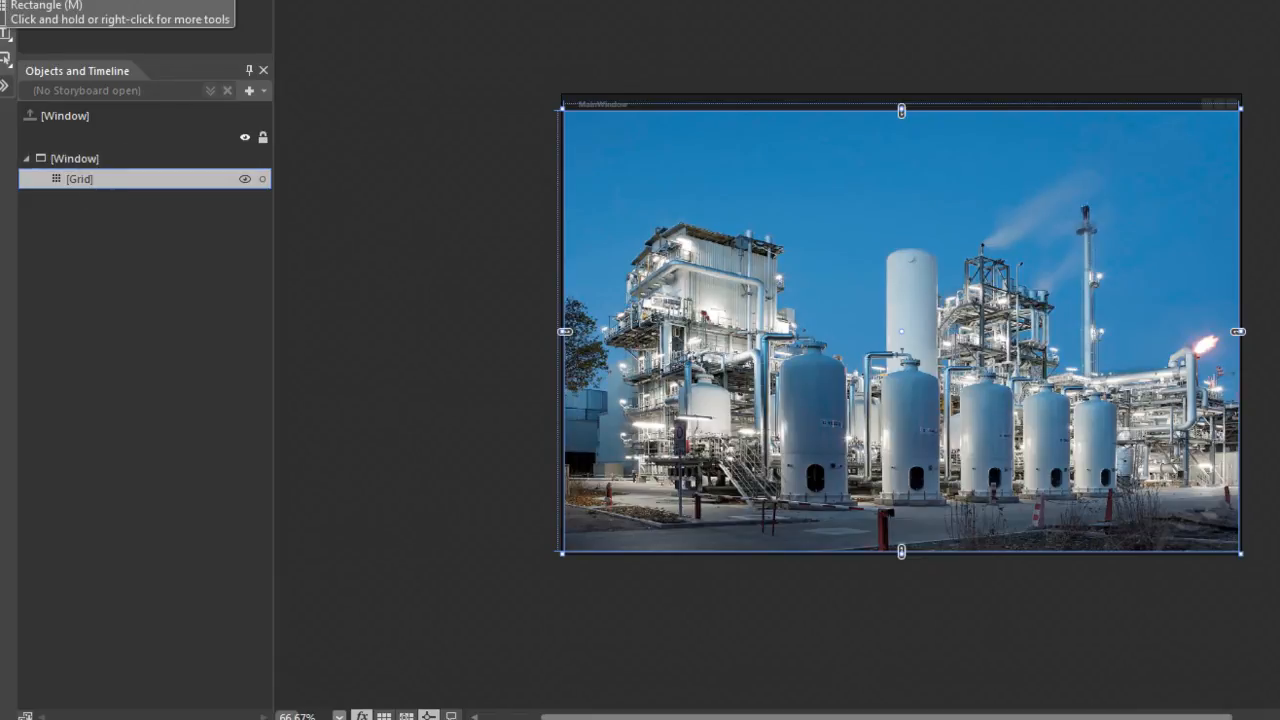
double_click(6, 3)
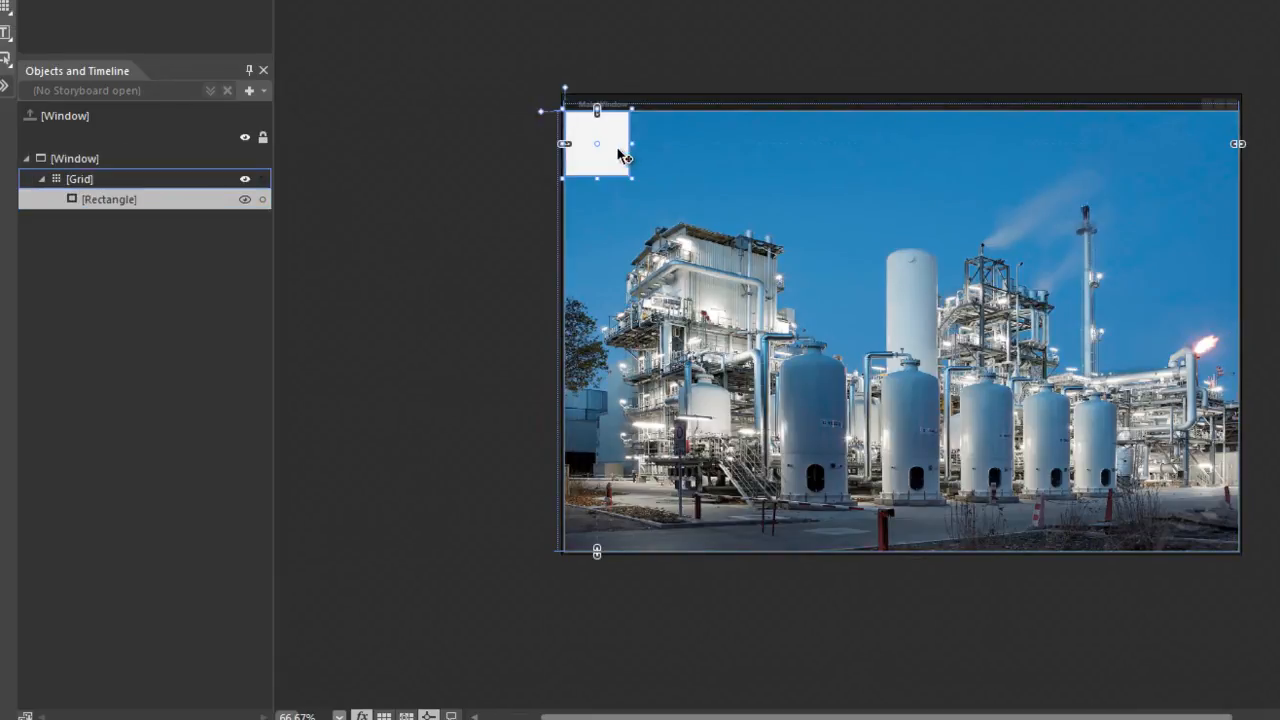
left_click_drag(619, 153, 750, 245)
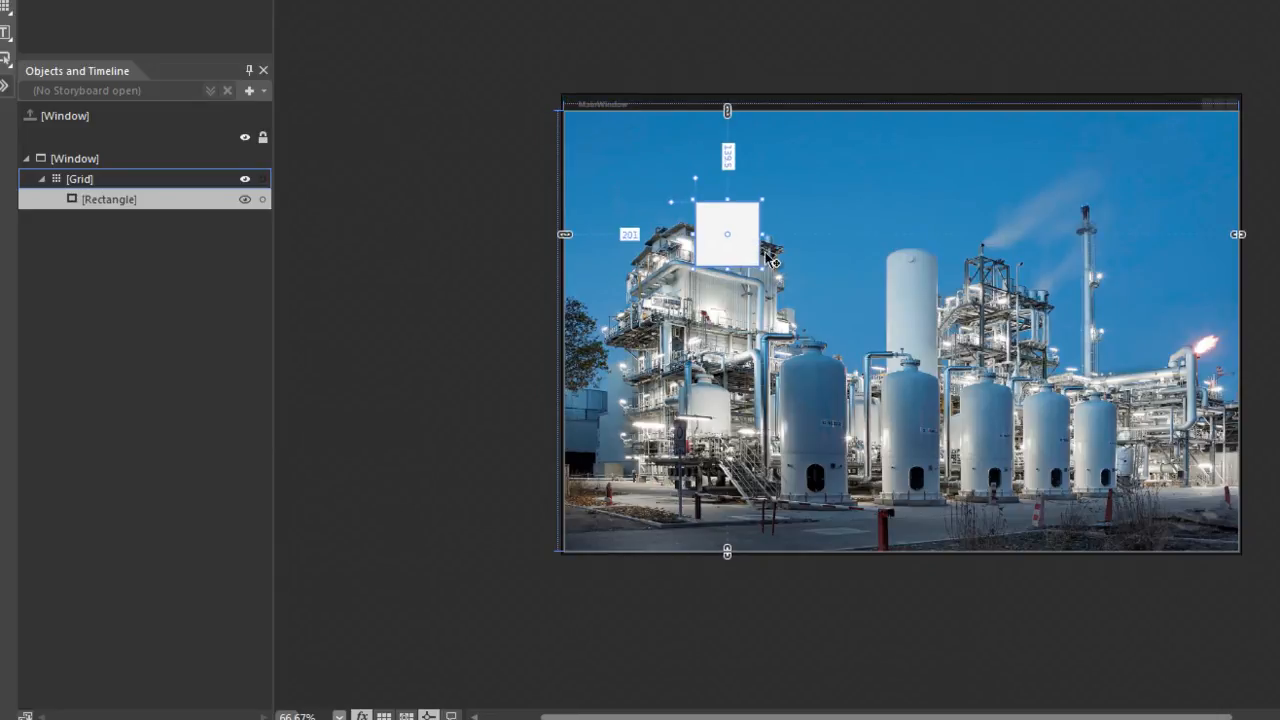
left_click_drag(757, 268, 875, 415)
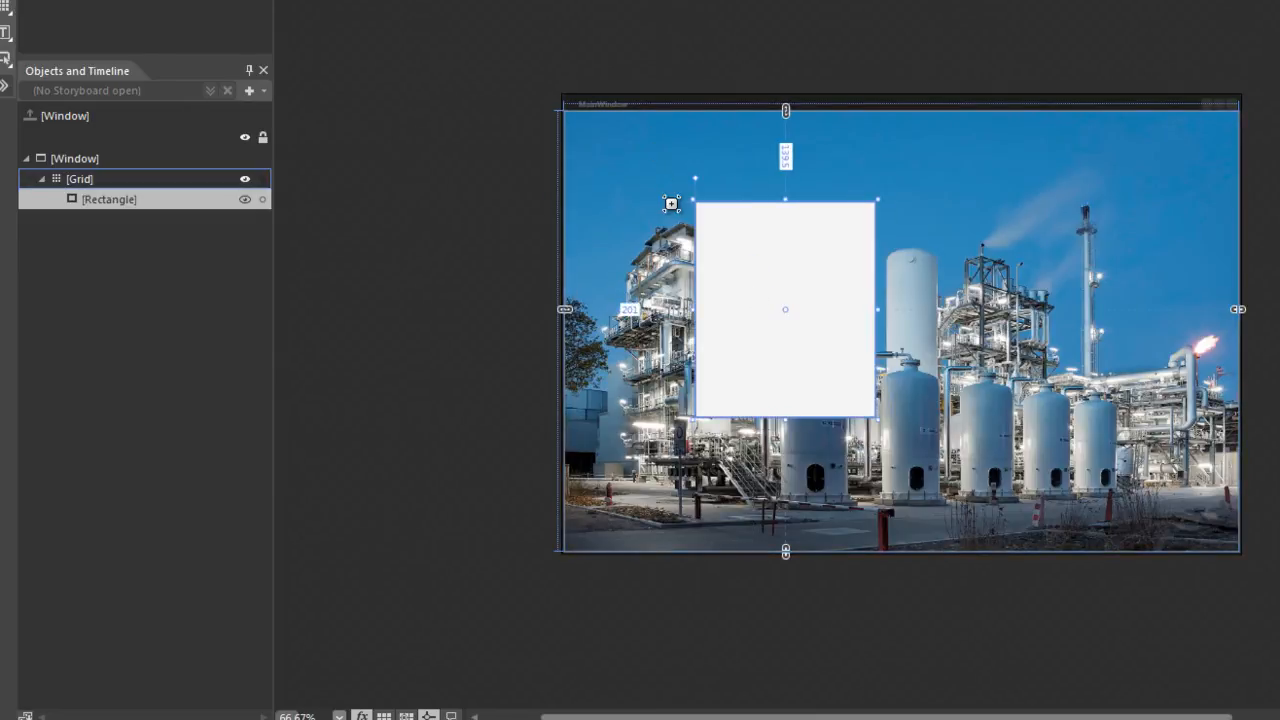
Adjust the rectangle's corner radius to 0.5 and rotate it clockwise into a diamond-like orientation
mouse_move(670, 201)
left_mouse_down()
mouse_move(666, 231)
mouse_move(666, 194)
mouse_move(666, 220)
mouse_move(671, 203)
left_mouse_up()
left_click_drag(884, 190, 939, 295)
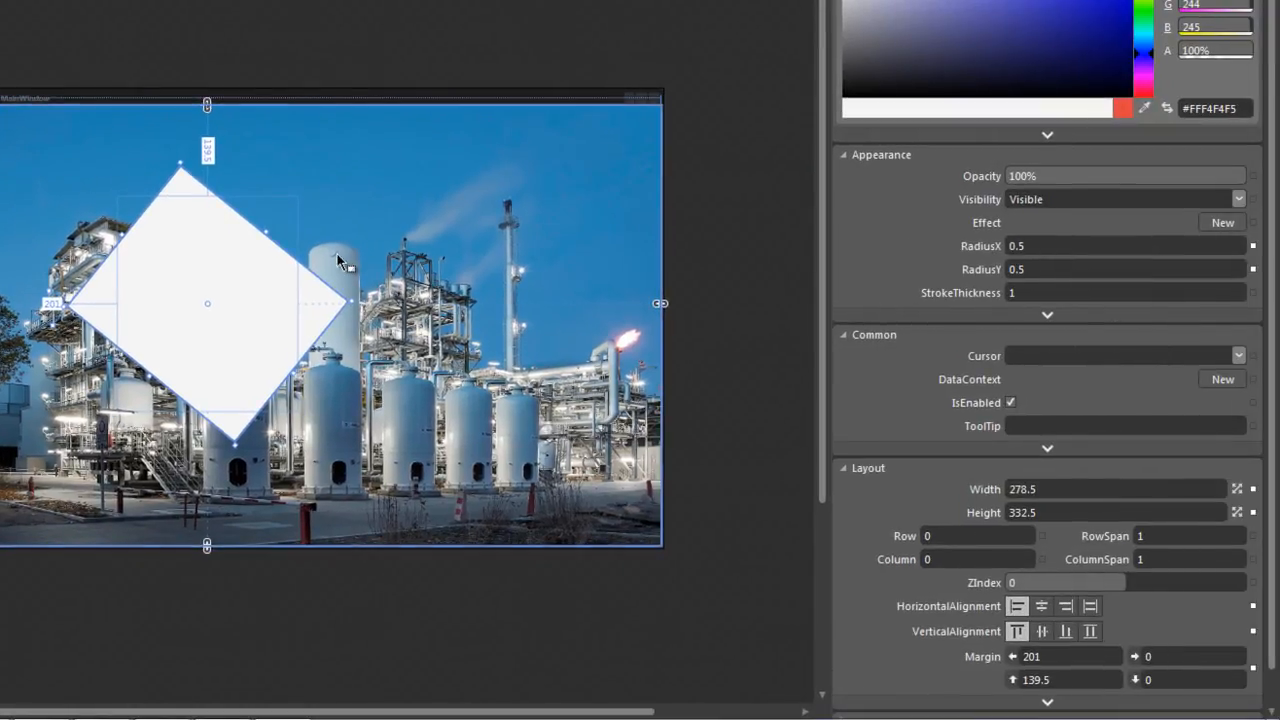
Undo the rectangle's last rotation and try out its render transform's X translation, leaving it at 0
key("ctrl+z")
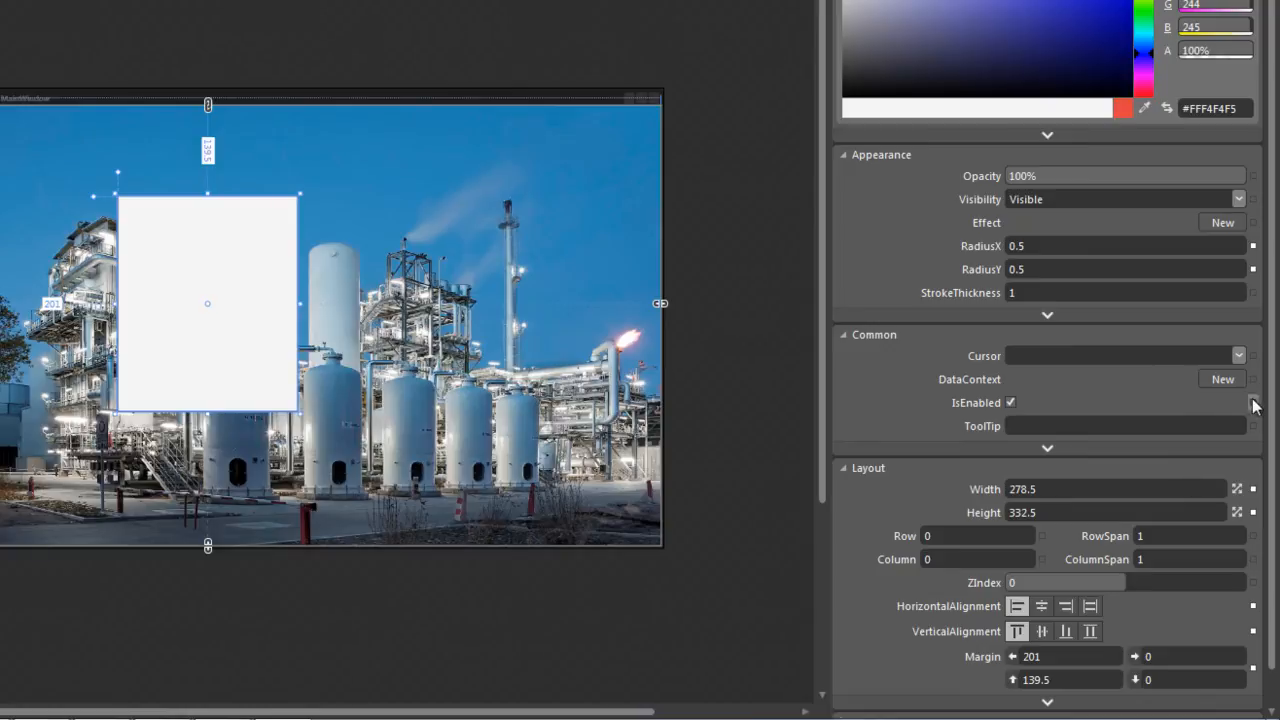
scroll(1272, 400, "down", 1)
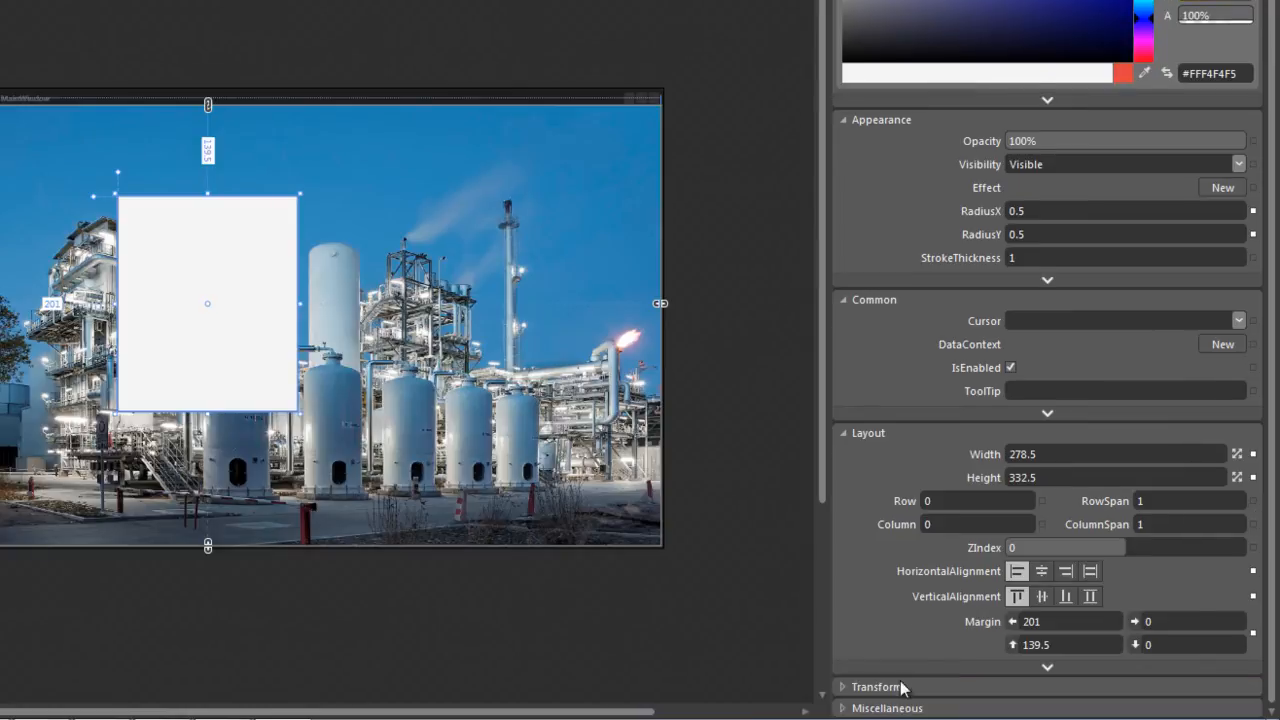
left_click(845, 687)
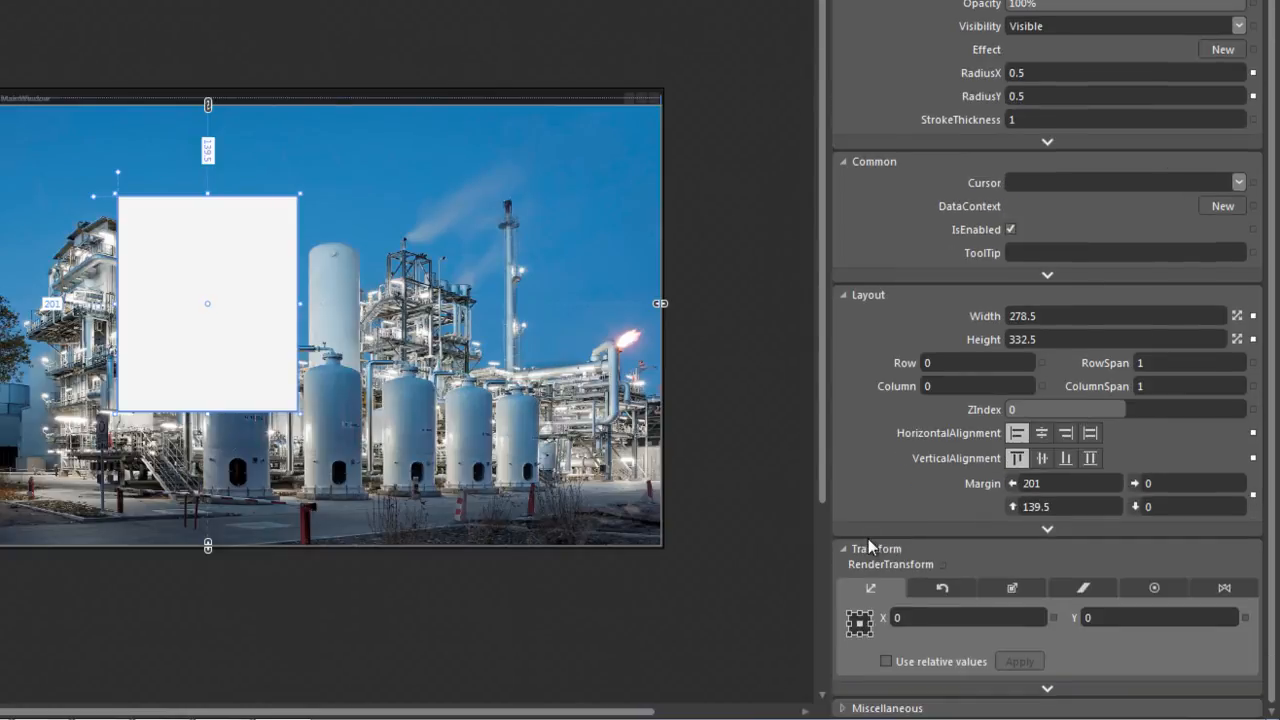
mouse_move(950, 717)
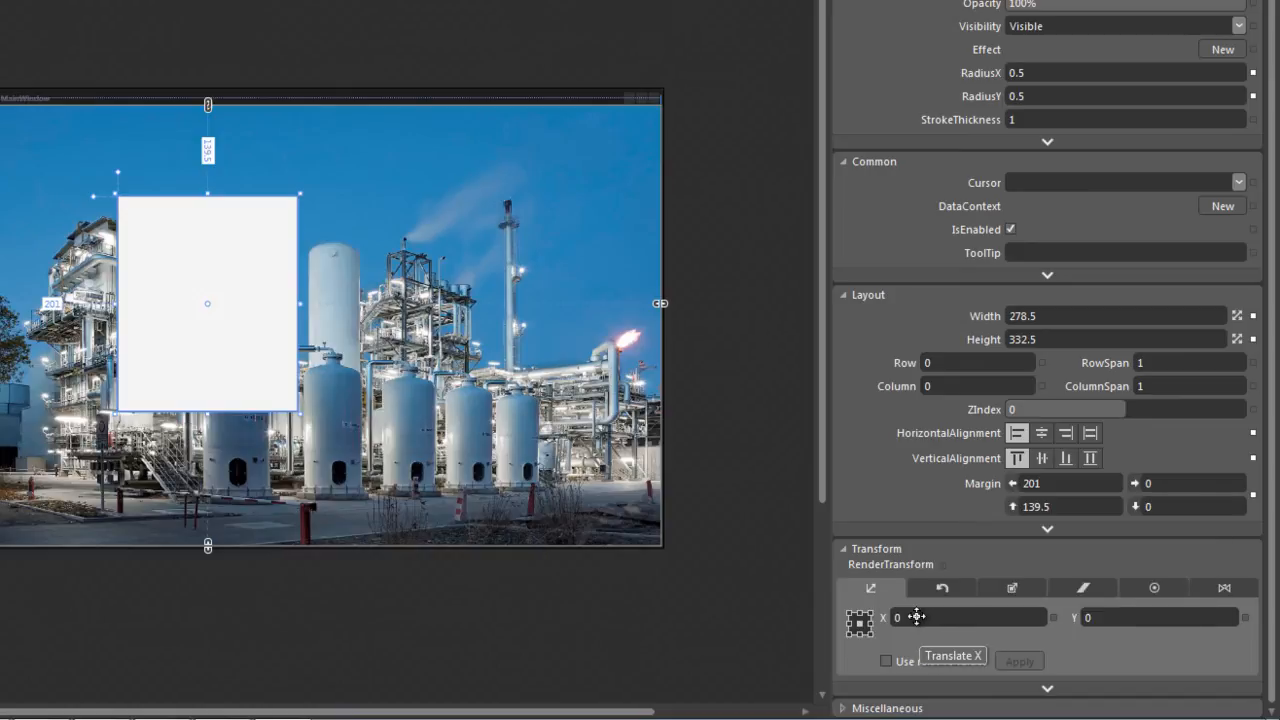
left_click_drag(918, 617, 910, 636)
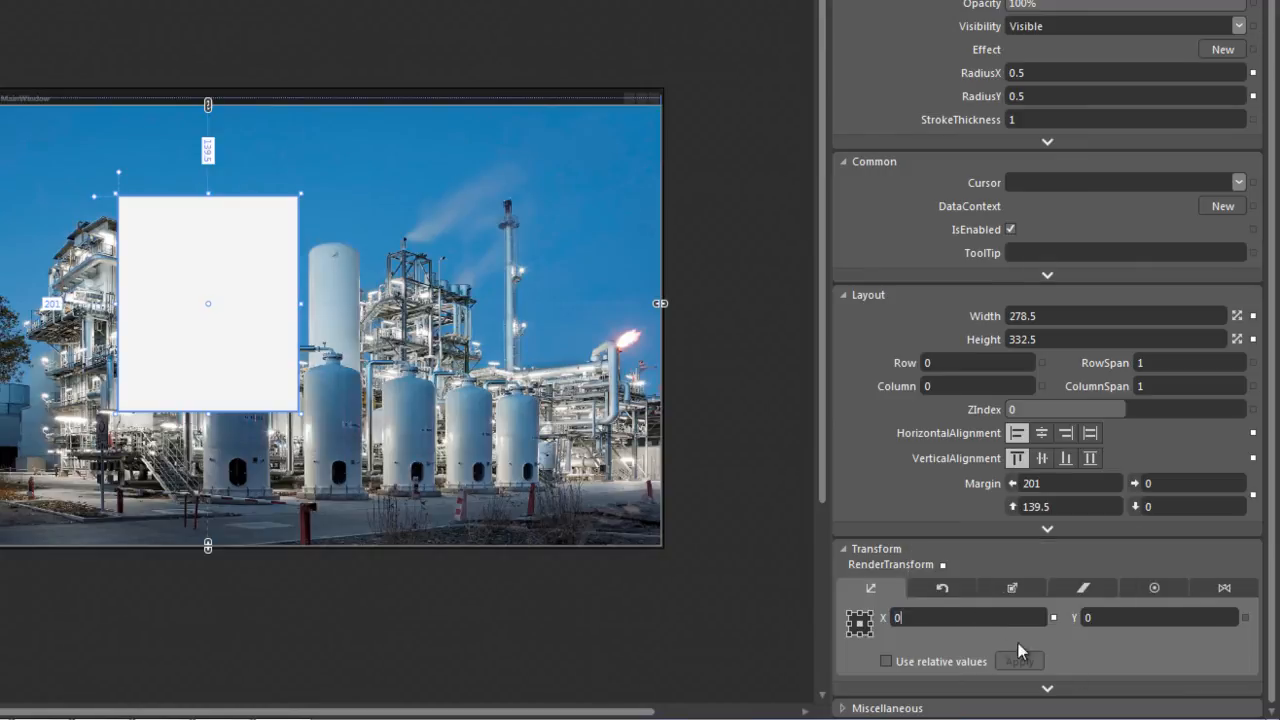
Set the rectangle's render transform rotation angle to 45
left_click(942, 589)
left_click(963, 617)
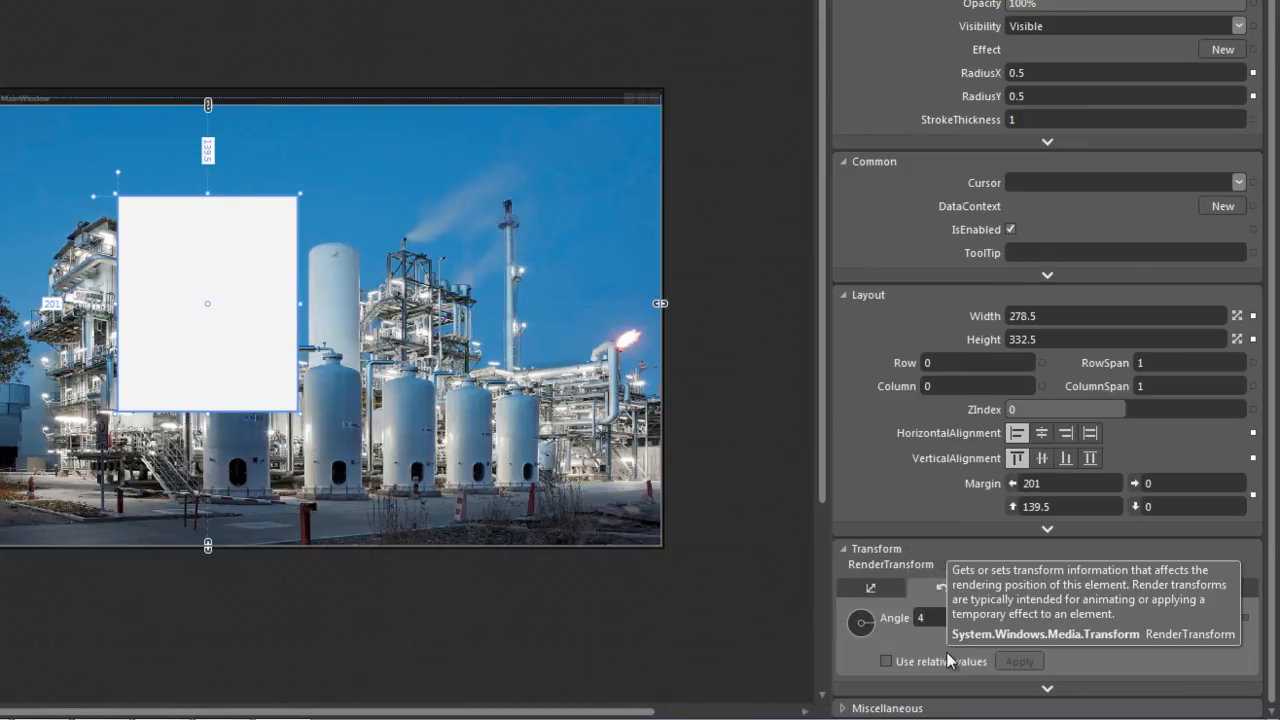
key("Return")
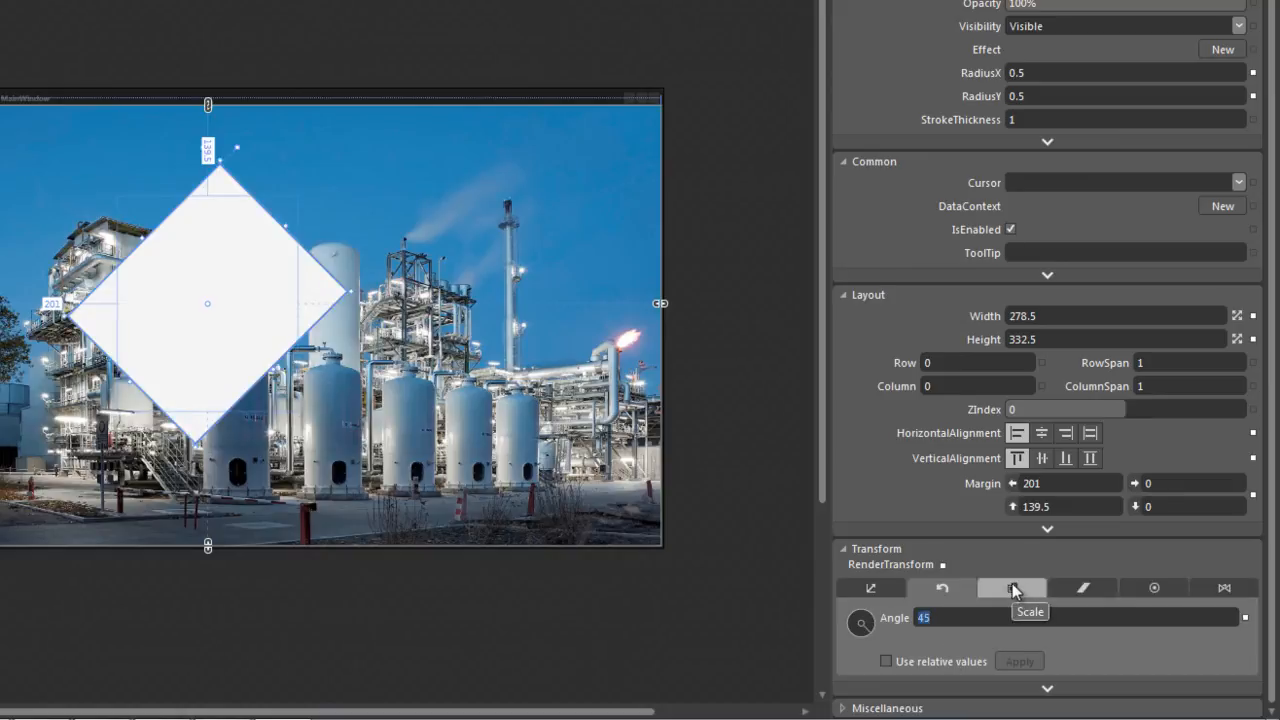
Scale the rectangle's render transform to 1.65 in X and 0.9 in Y
left_click(1012, 586)
left_click_drag(931, 620, 1051, 616)
left_click_drag(1131, 619, 1140, 614)
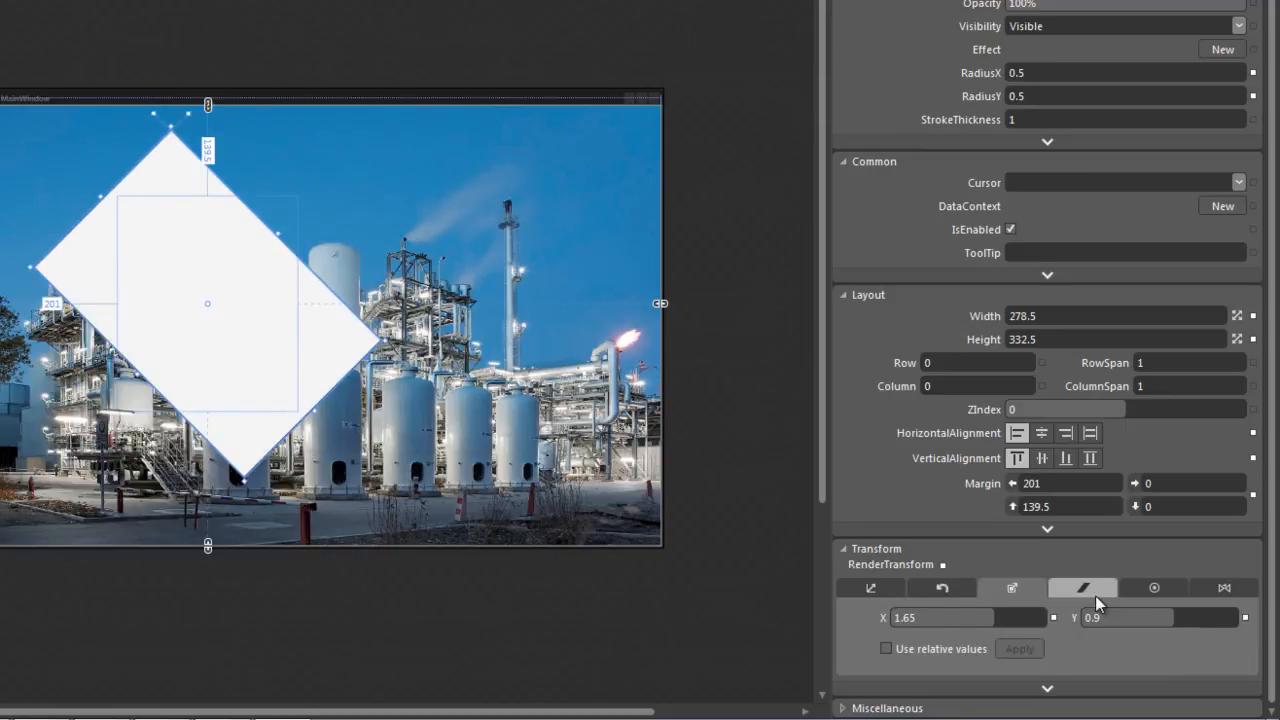
Skew the rectangle's render transform by 7 in X and slightly in Y
left_click(1095, 592)
left_click_drag(937, 617, 940, 617)
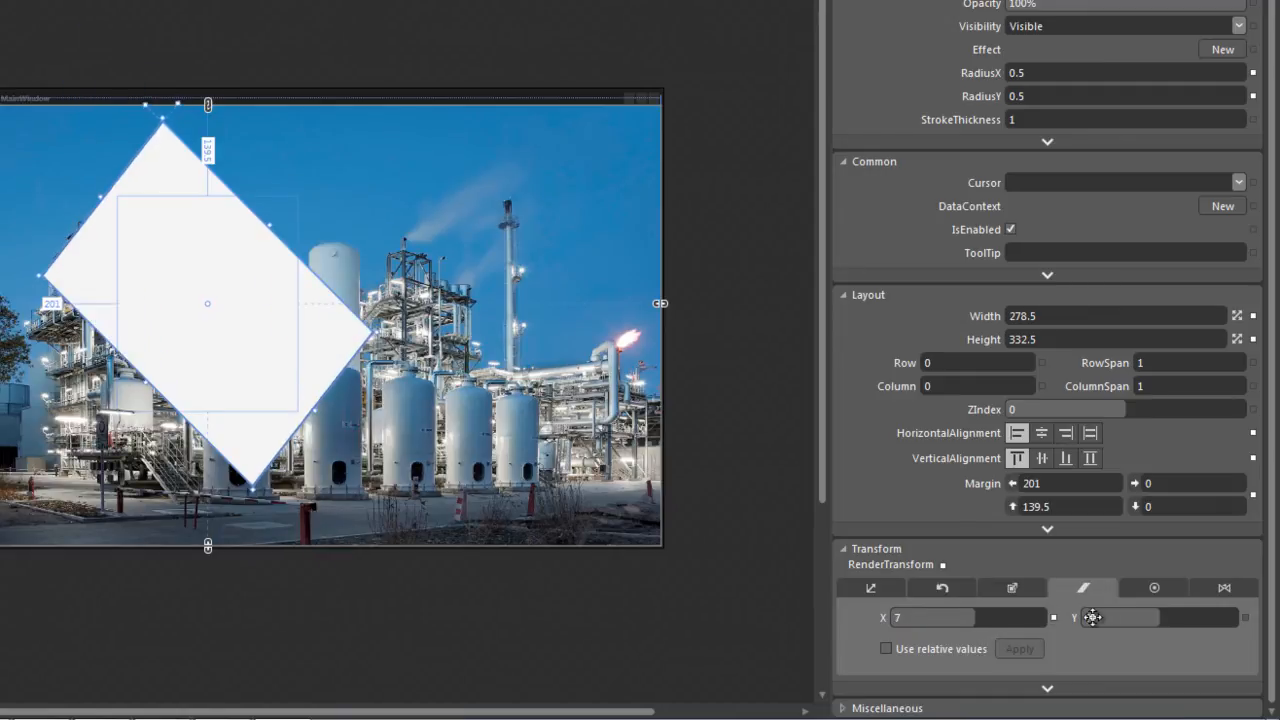
left_click_drag(1112, 617, 1175, 617)
Shift the rectangle's transform center point slightly downward, to X 0.5 and Y 0.518
left_click(1155, 588)
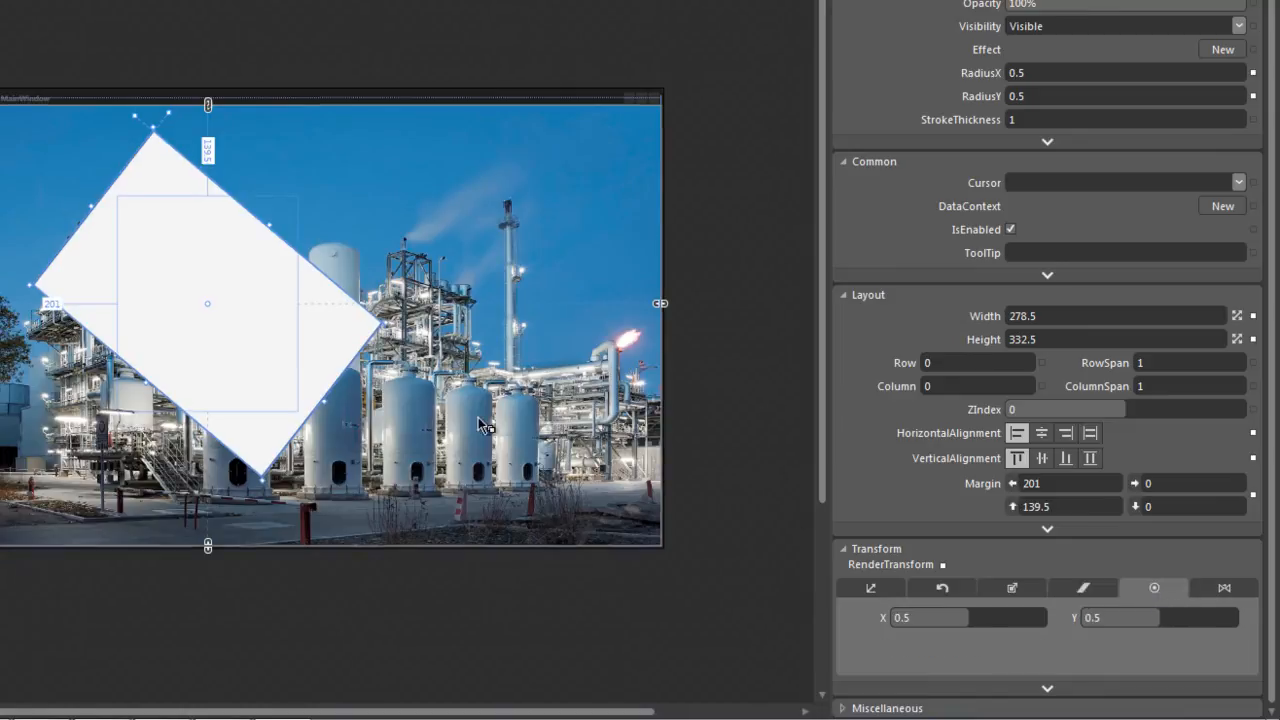
scroll(200, 300, "up", 5)
scroll(197, 353, "down", 2)
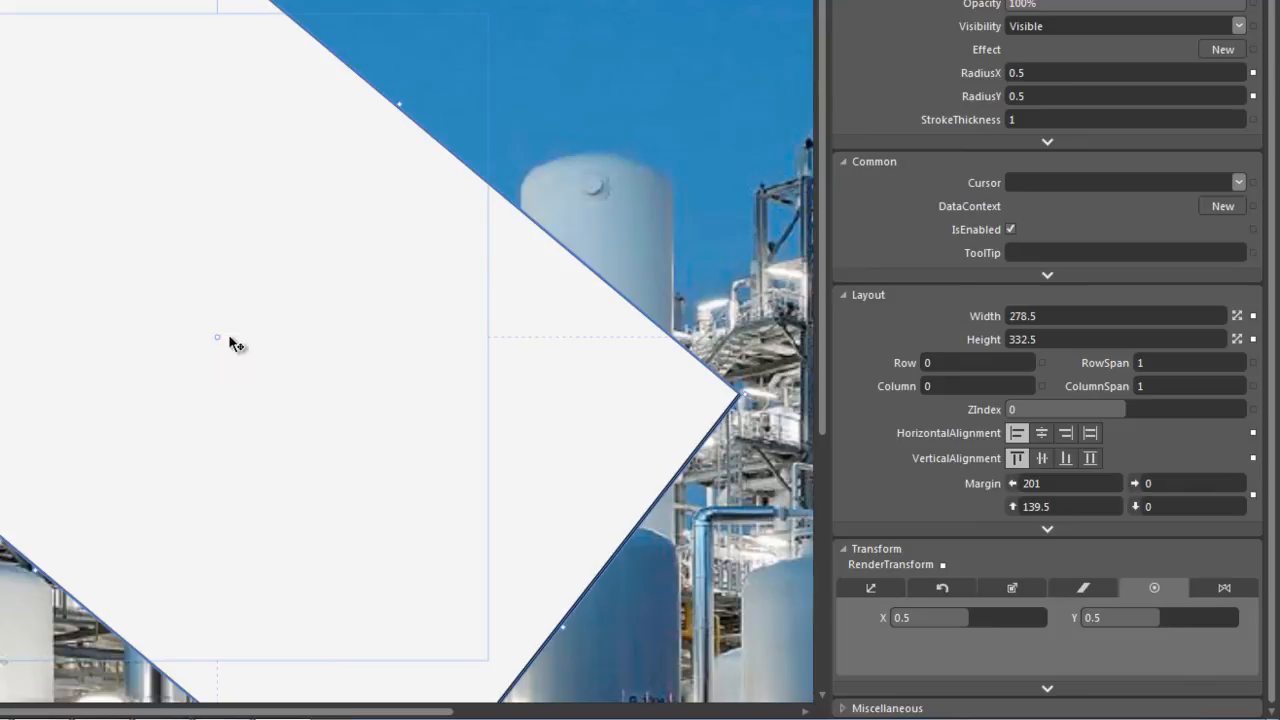
mouse_move(219, 338)
left_mouse_down()
mouse_move(183, 366)
mouse_move(211, 347)
left_mouse_up()
scroll(272, 476, "down", 3)
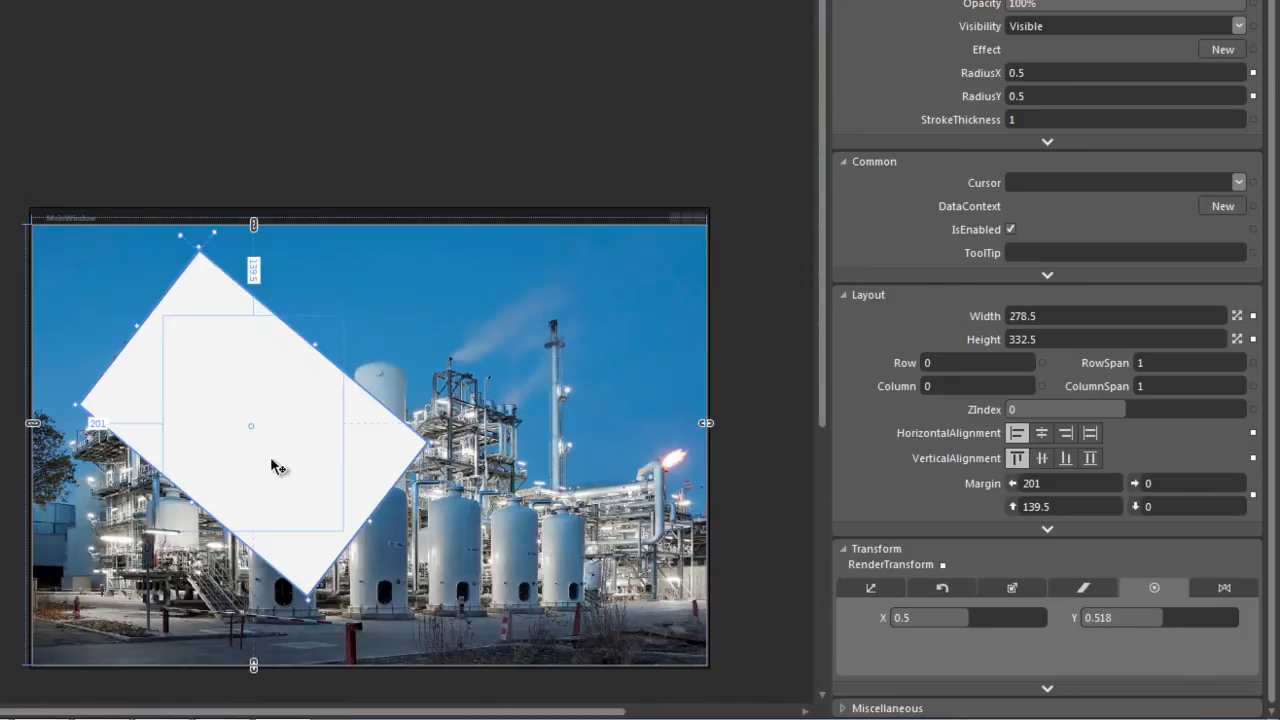
Undo the rectangle's center point, skew, scale and rotation changes
scroll(257, 429, "up", 2)
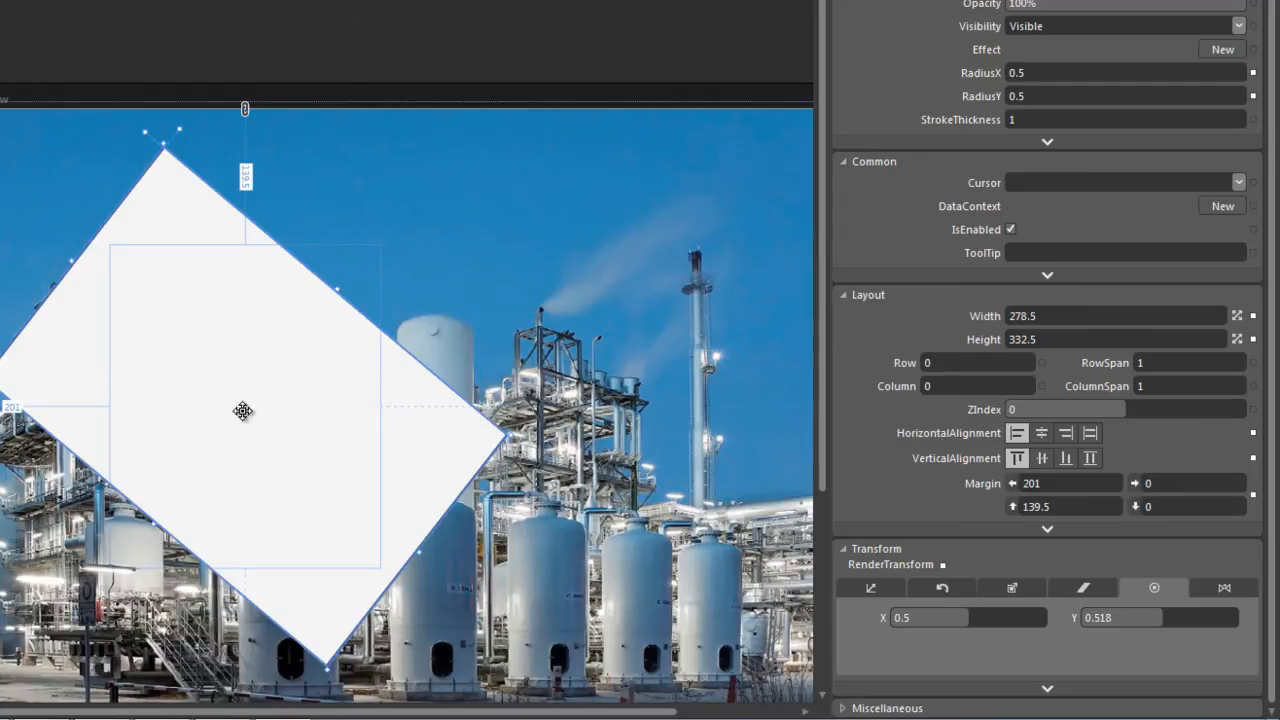
key("ctrl+z")
key("ctrl+z")
key("ctrl+z")
key("ctrl+z")
key("ctrl+z")
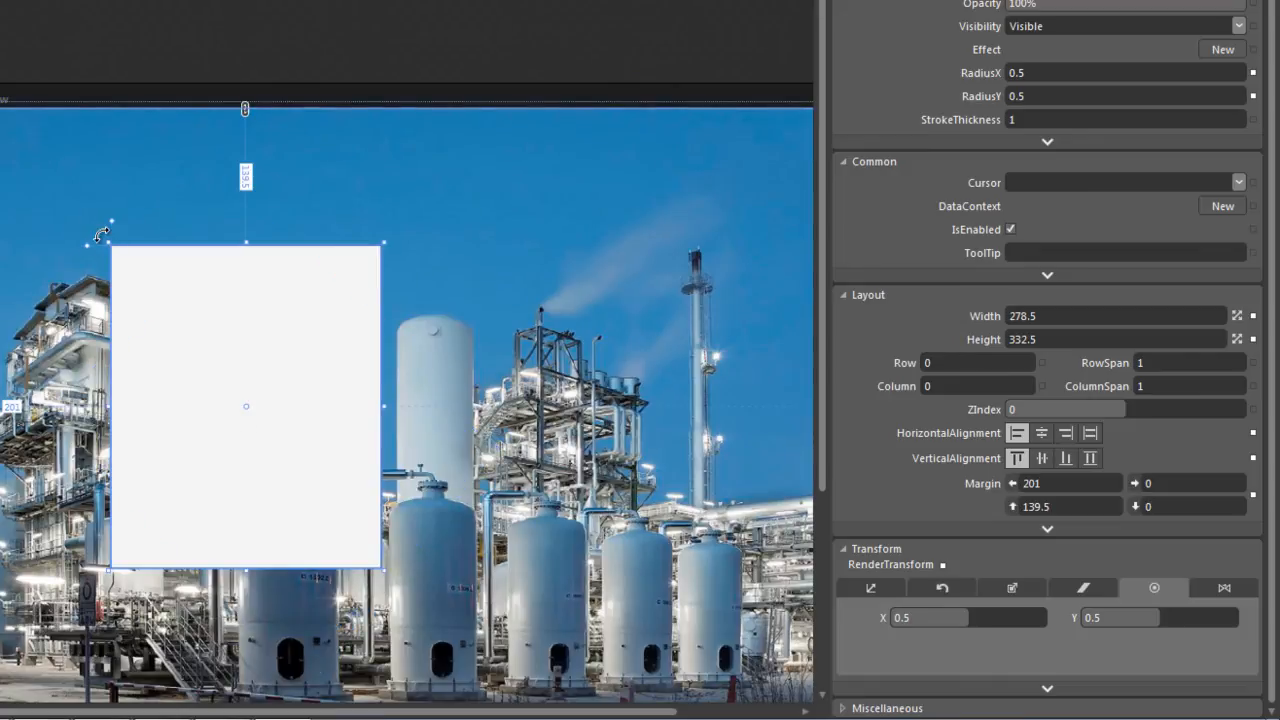
Move the rectangle's transform center point outside it to X 1.426, Y 0.526, and try rotating the rectangle before and after the move
mouse_move(104, 234)
left_mouse_down()
mouse_move(66, 285)
mouse_move(104, 236)
left_mouse_up()
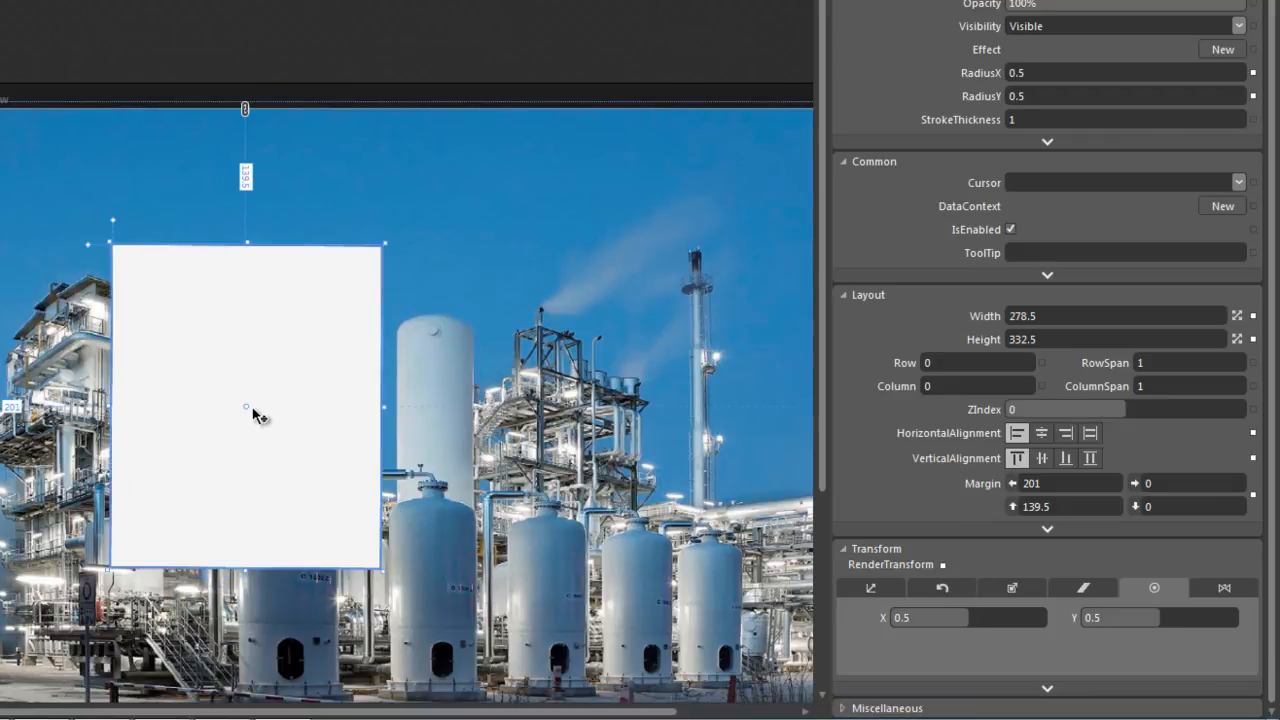
left_click_drag(247, 408, 499, 418)
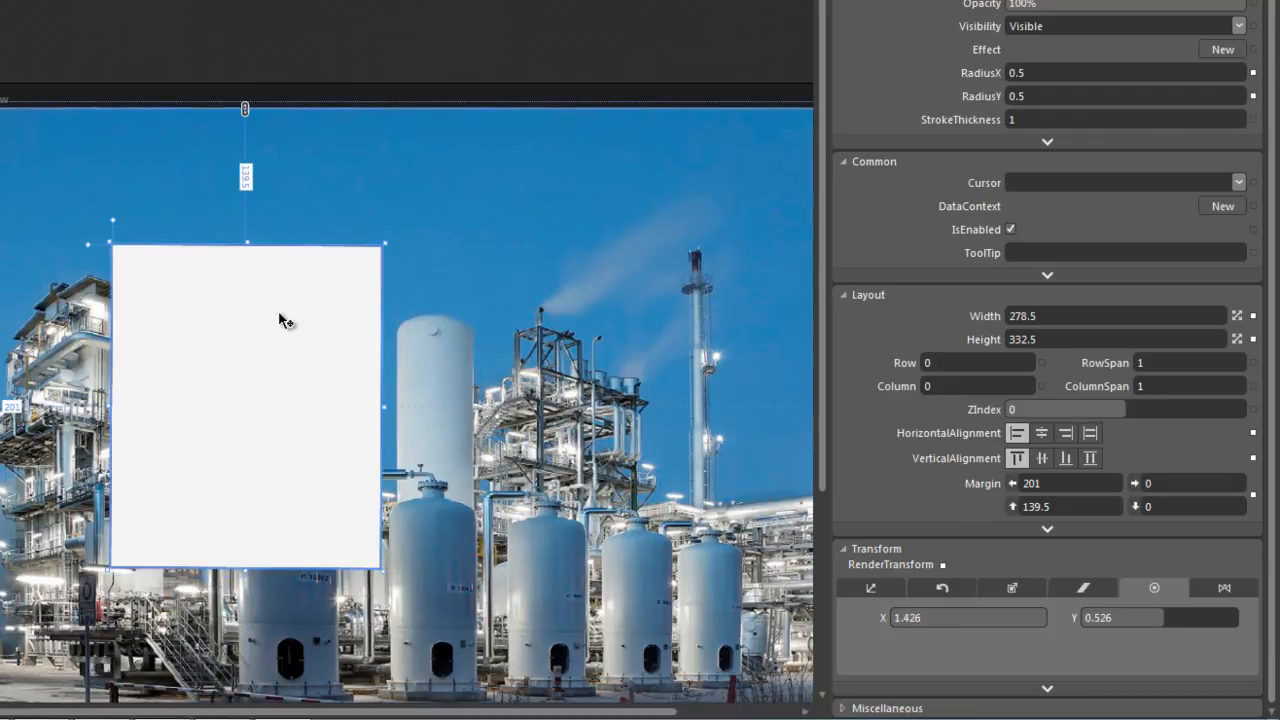
left_click_drag(106, 240, 249, 294)
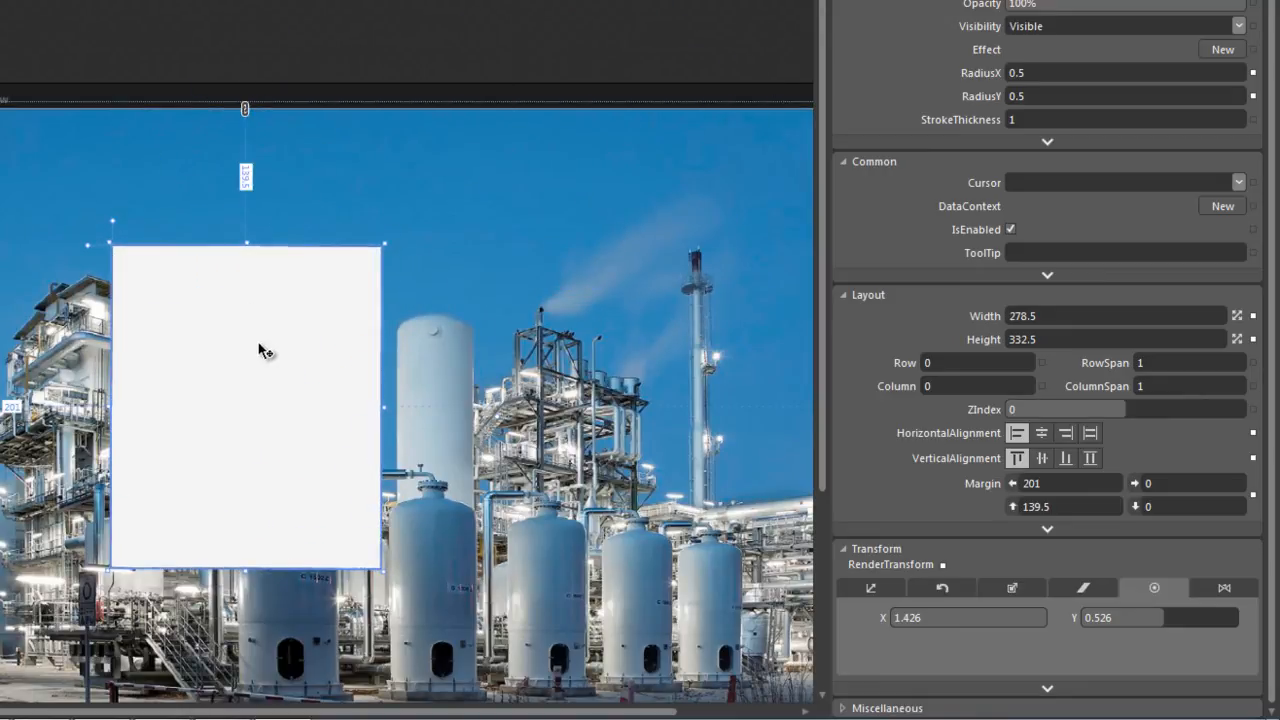
Flip the rectangle along the Y axis and try the X-axis flip, restoring its original horizontal orientation
left_click(1224, 591)
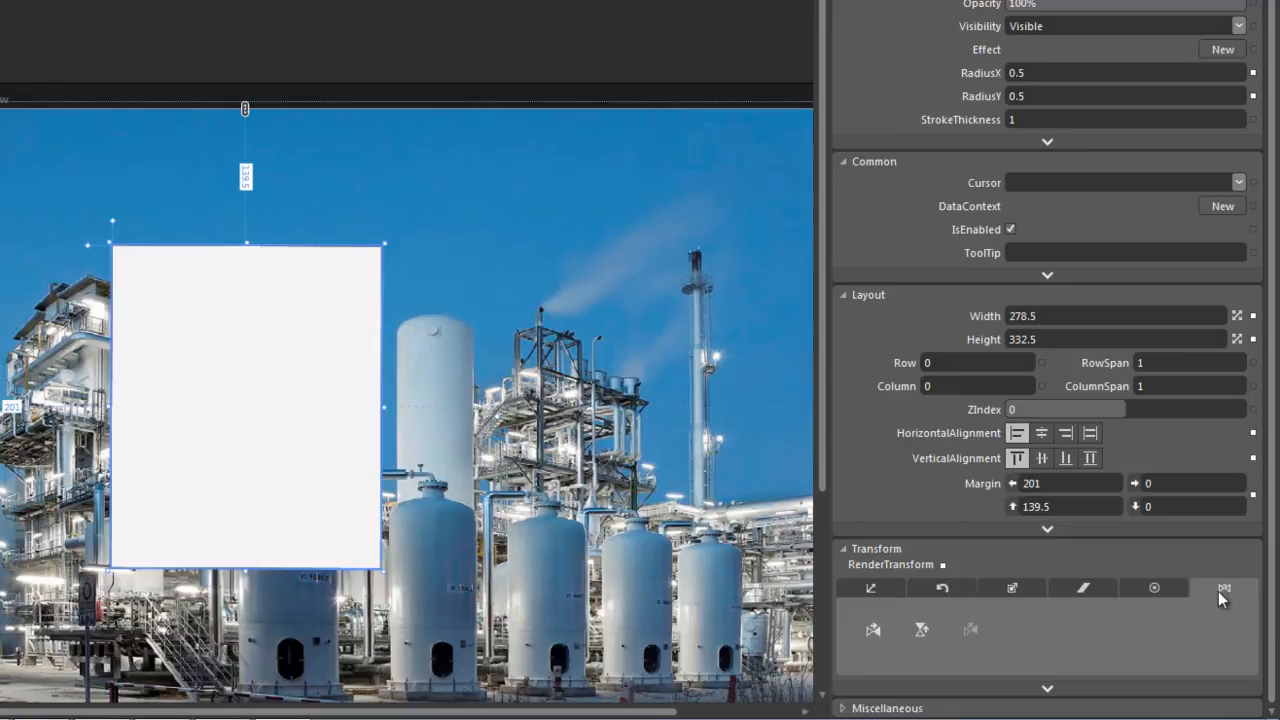
left_click(875, 634)
left_click(923, 628)
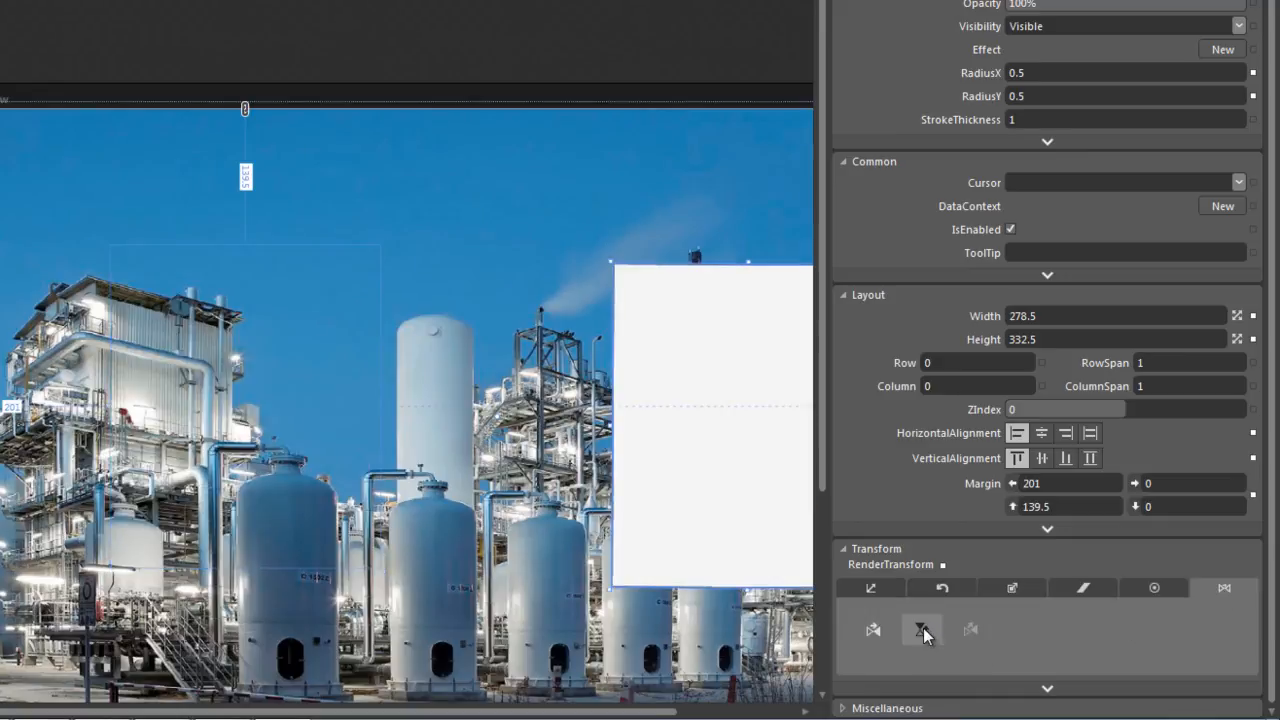
left_click(914, 638)
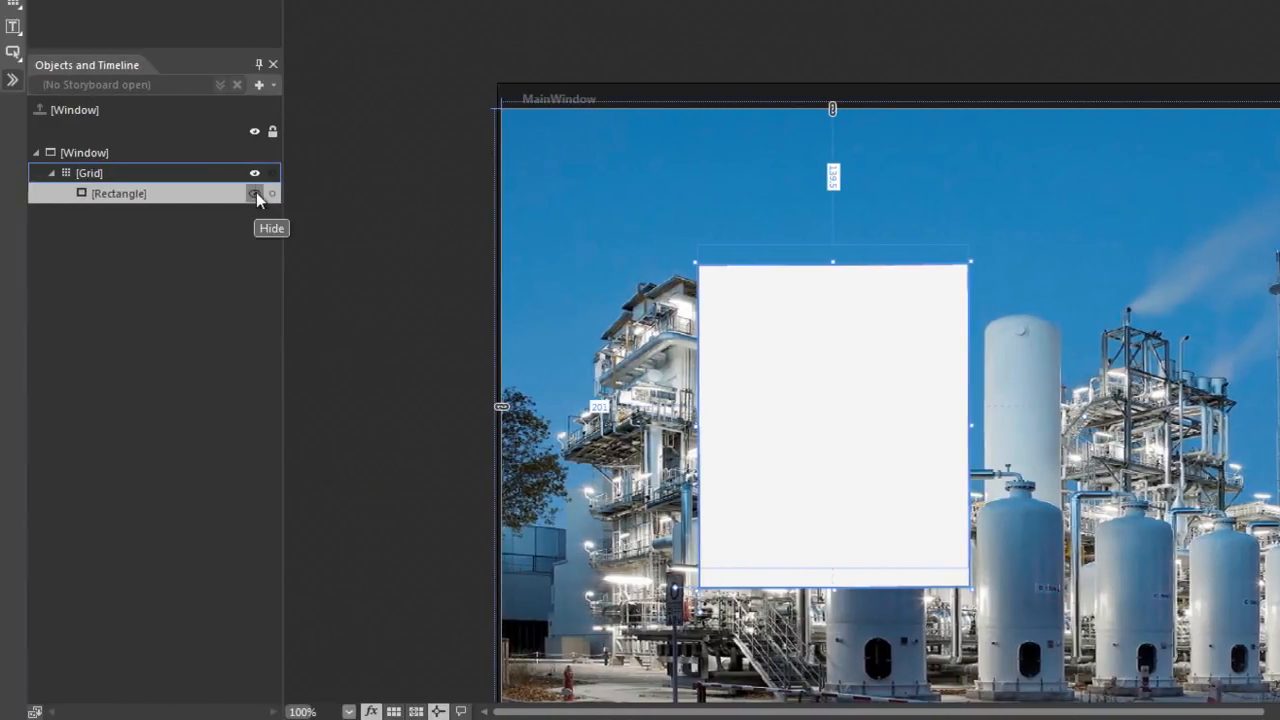
Hide and show the rectangle twice in the object tree
left_click(253, 193)
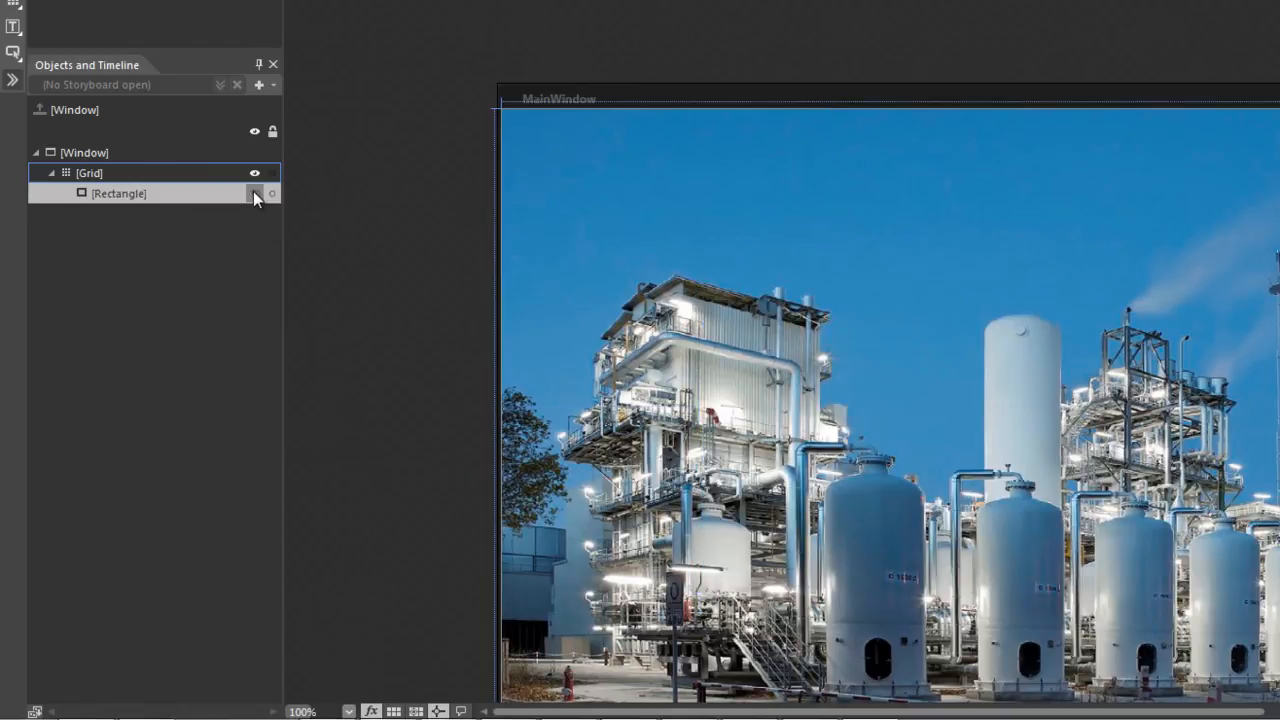
left_click(253, 193)
left_click(253, 193)
left_click(253, 193)
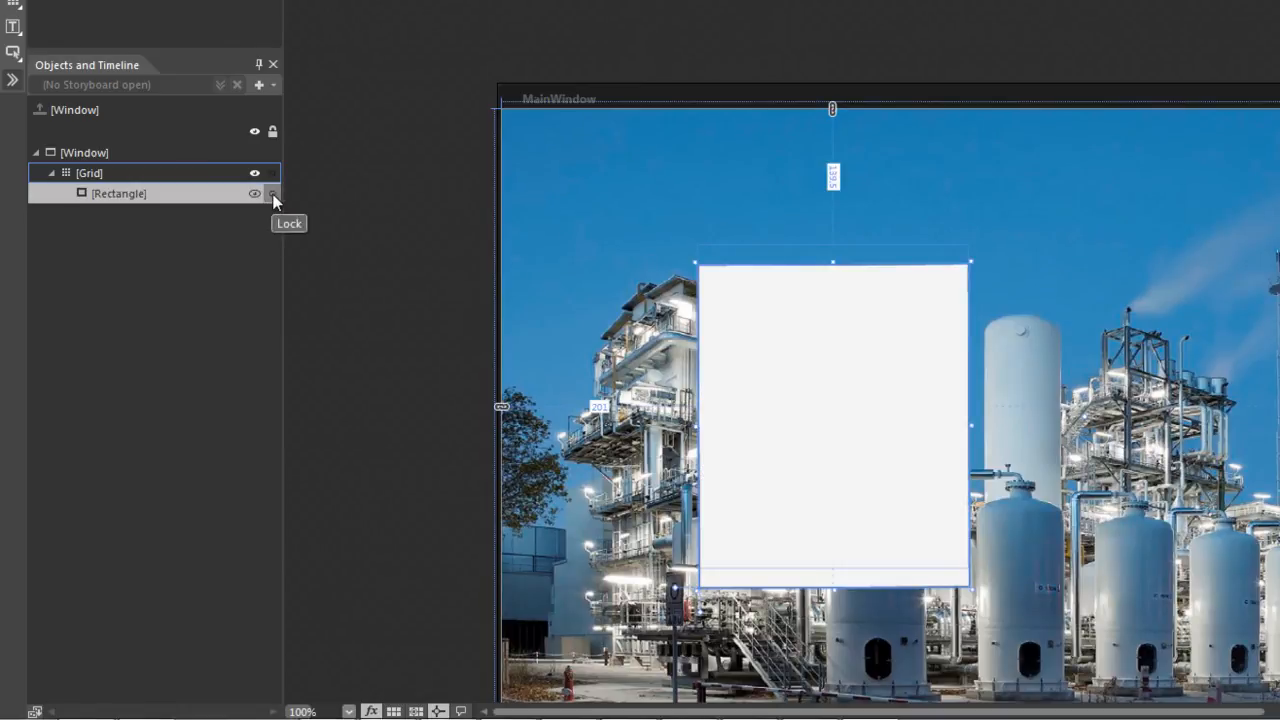
Lock the rectangle, try to move it on the artboard, and unlock it again
left_click(273, 195)
left_click_drag(795, 322, 720, 287)
left_click_drag(777, 350, 788, 370)
left_click_drag(766, 323, 802, 341)
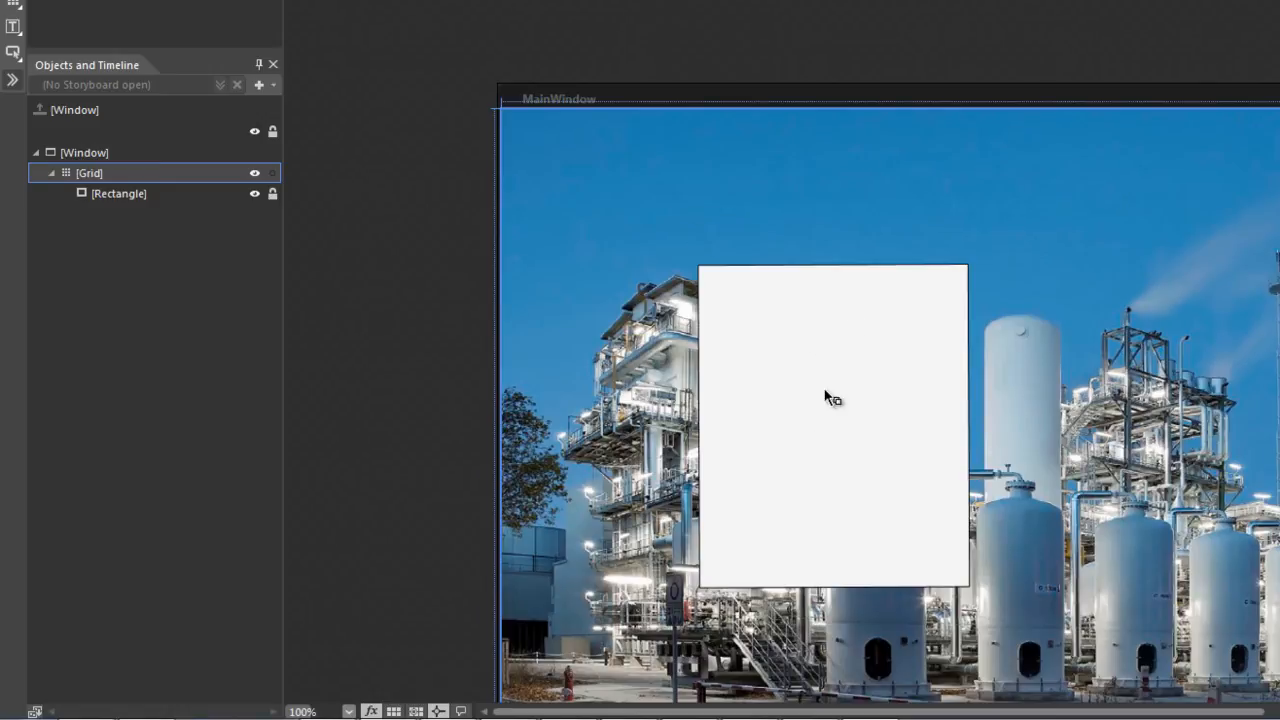
left_click(272, 196)
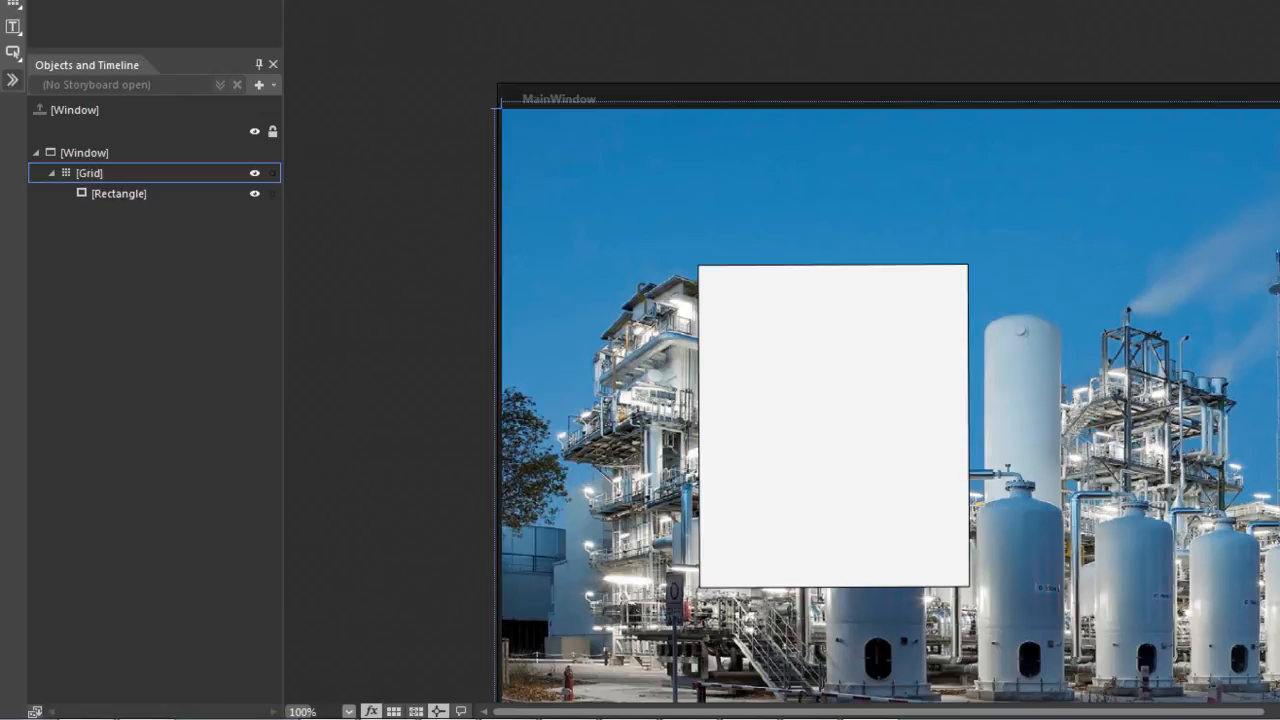
Change the grid's layout type to Viewbox
scroll(885, 373, "down", 5)
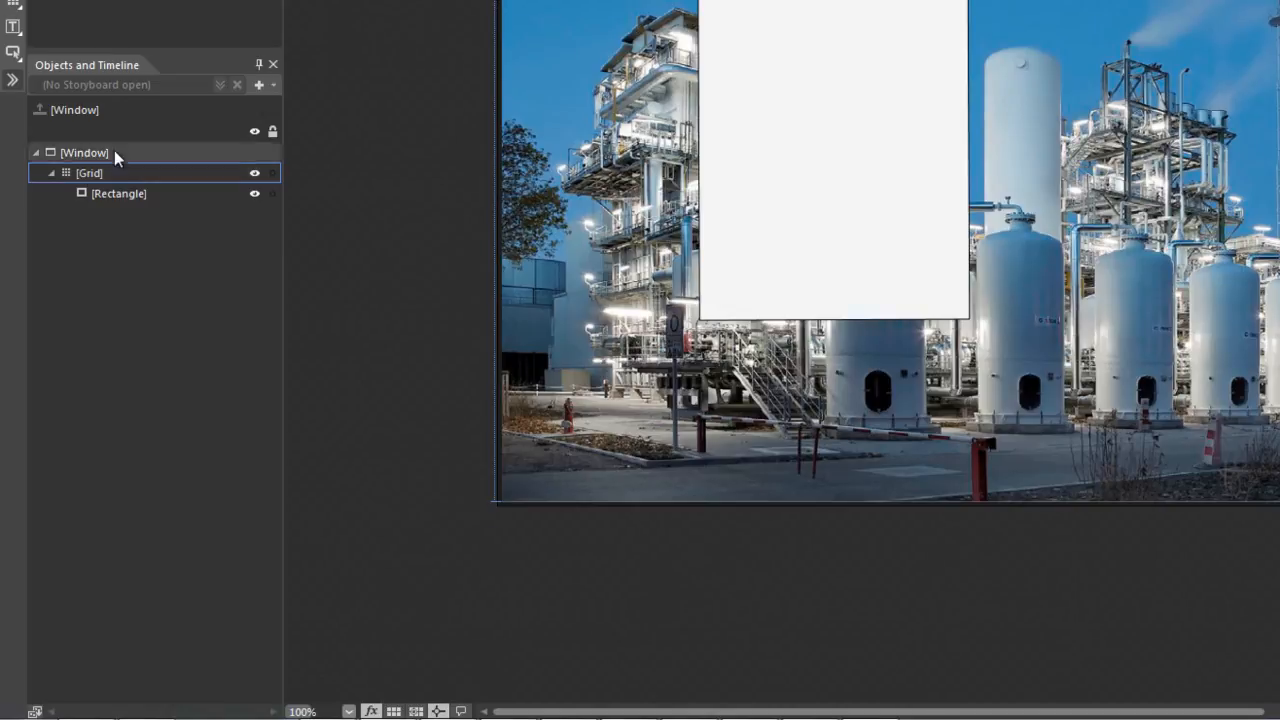
left_click(100, 173)
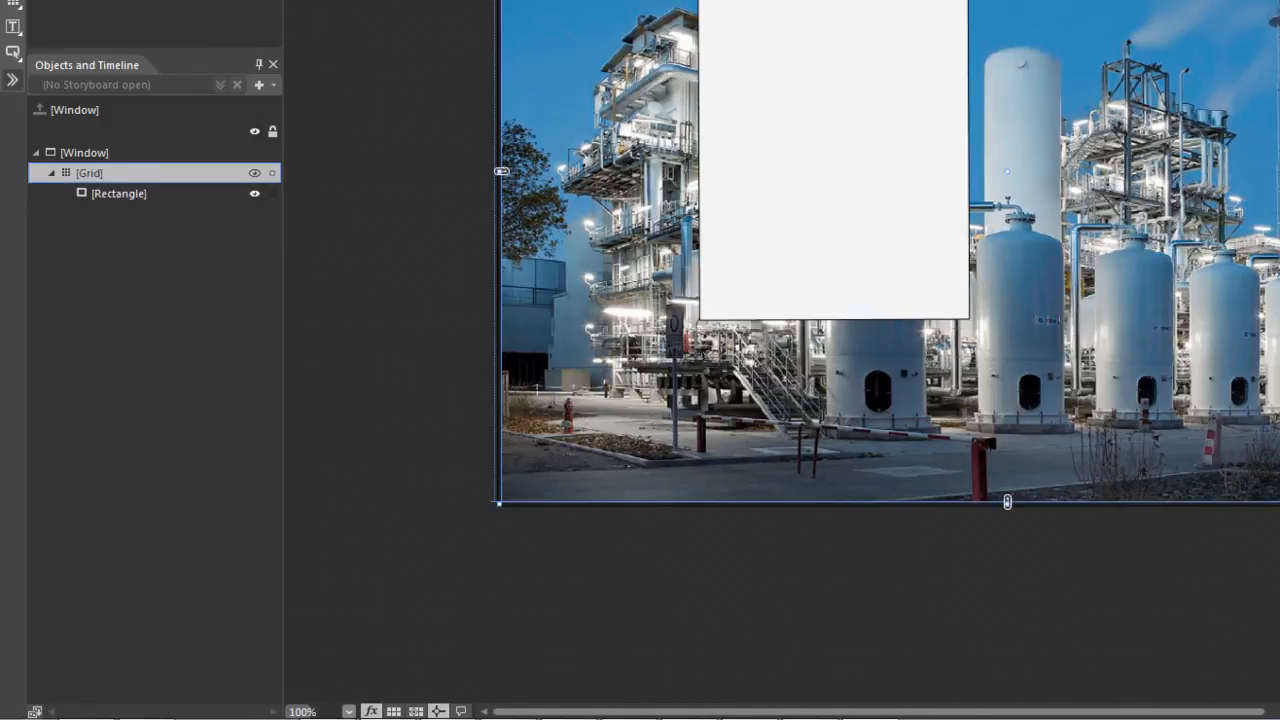
right_click(114, 168)
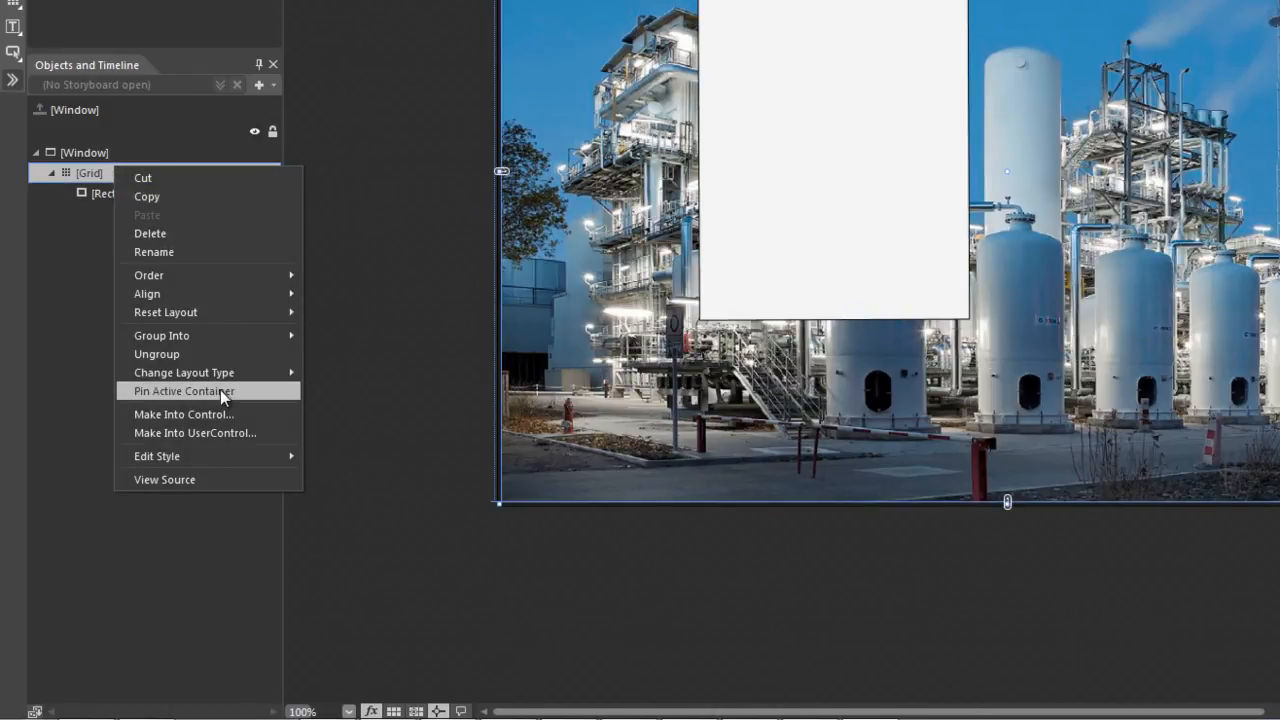
mouse_move(221, 336)
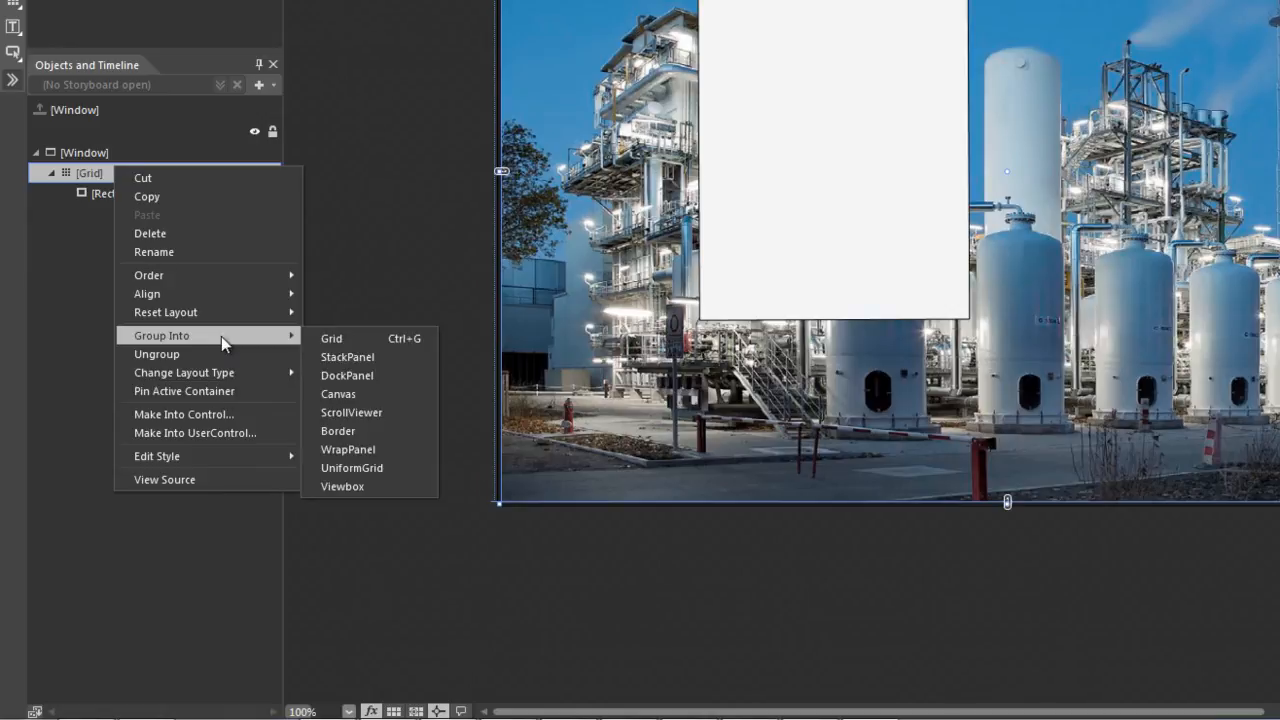
mouse_move(241, 375)
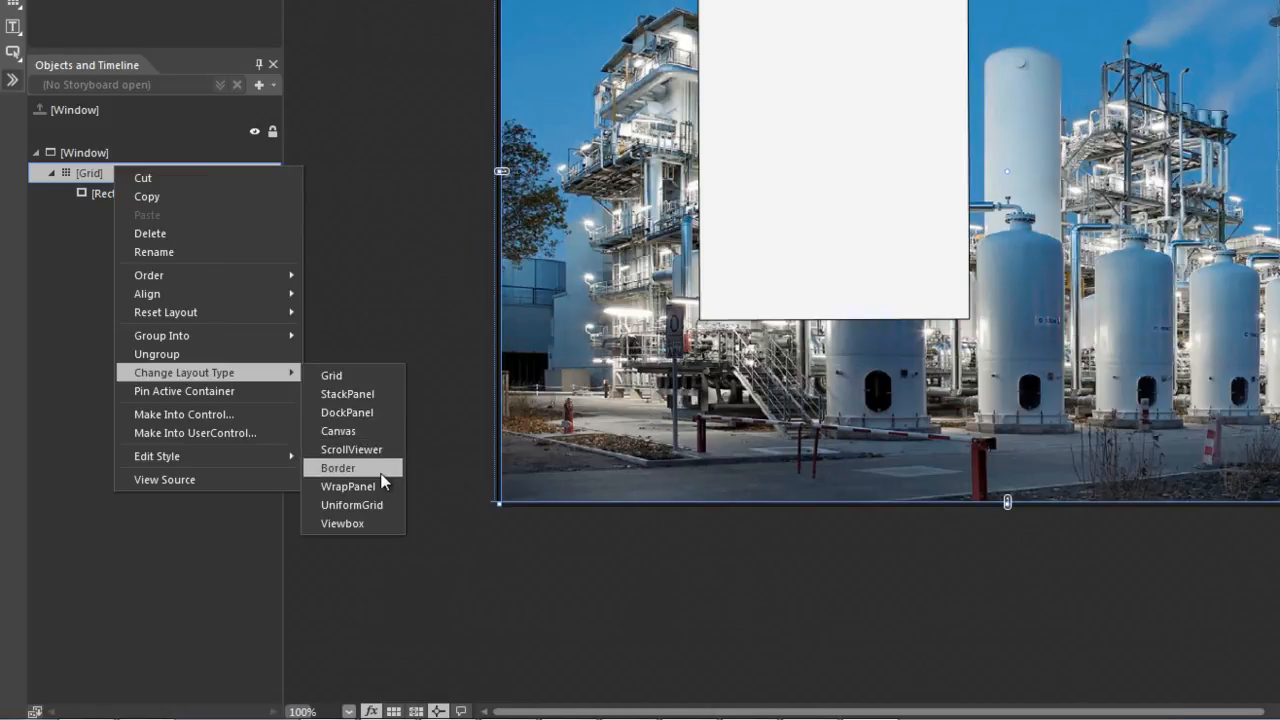
left_click(353, 524)
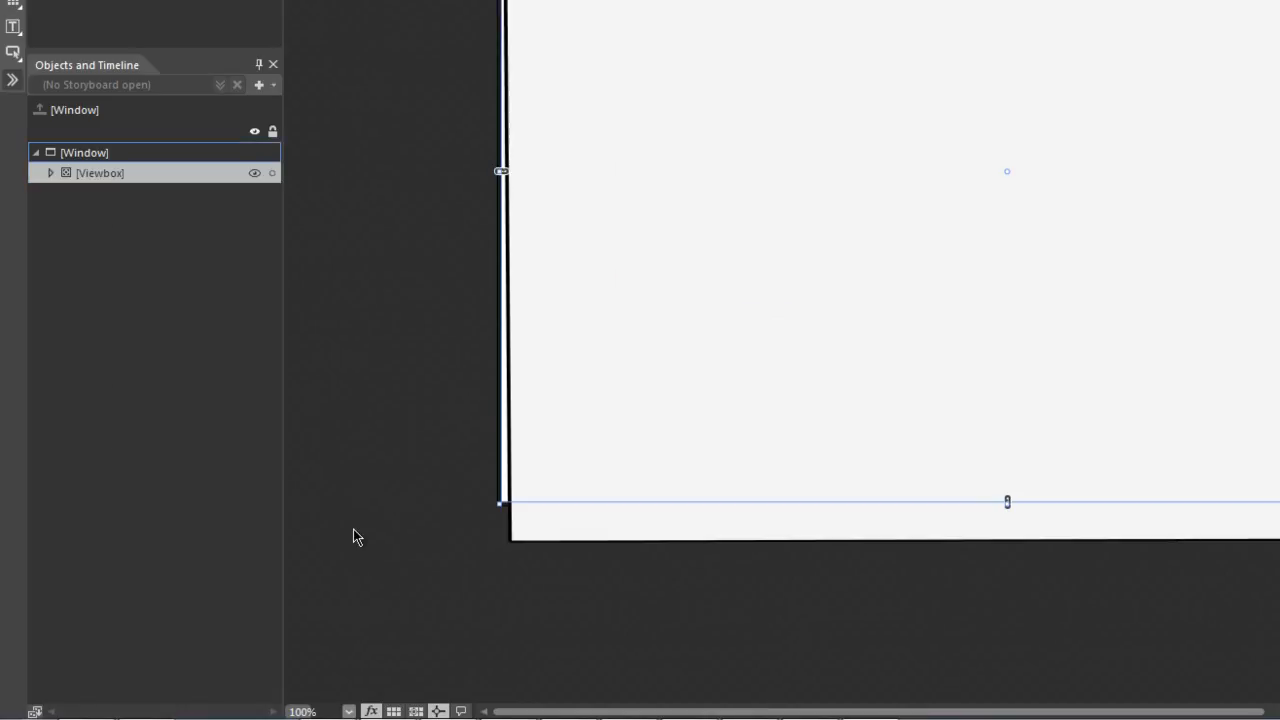
Try the Viewbox's Stretch property at None and set it to Fill, checking the rectangle inside it
left_click_drag(656, 145, 655, 108)
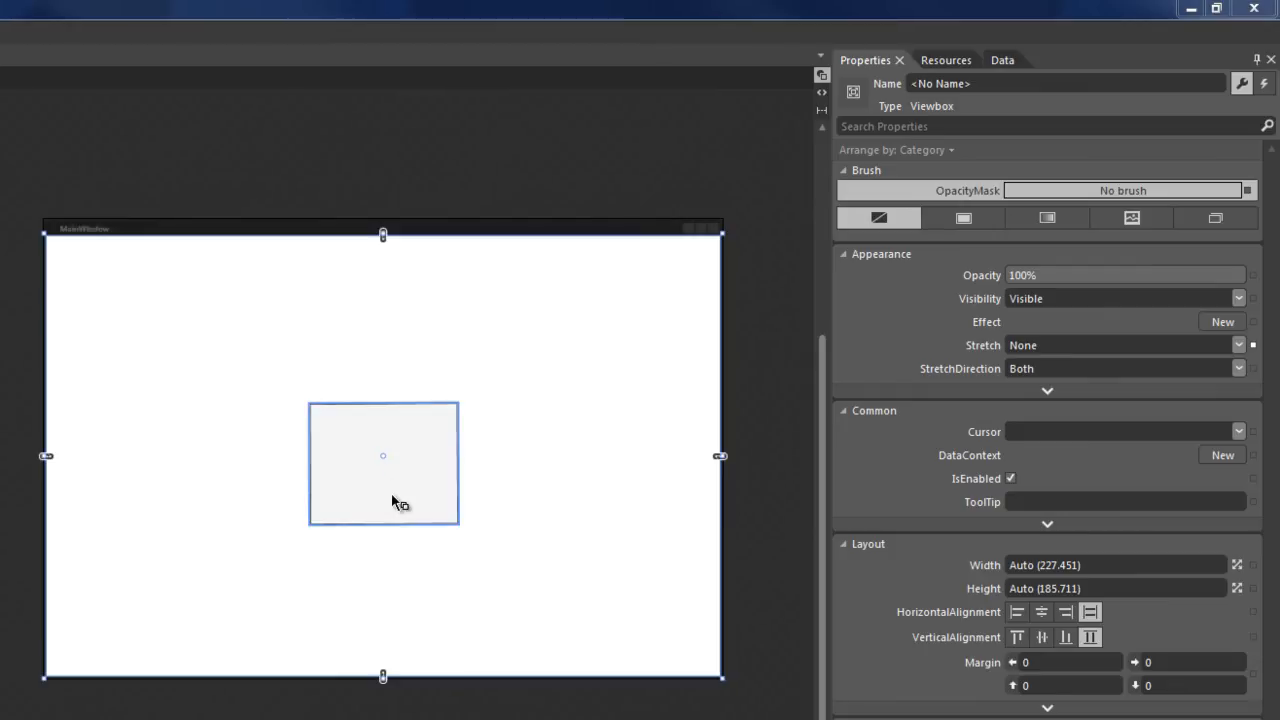
left_click_drag(400, 497, 365, 487)
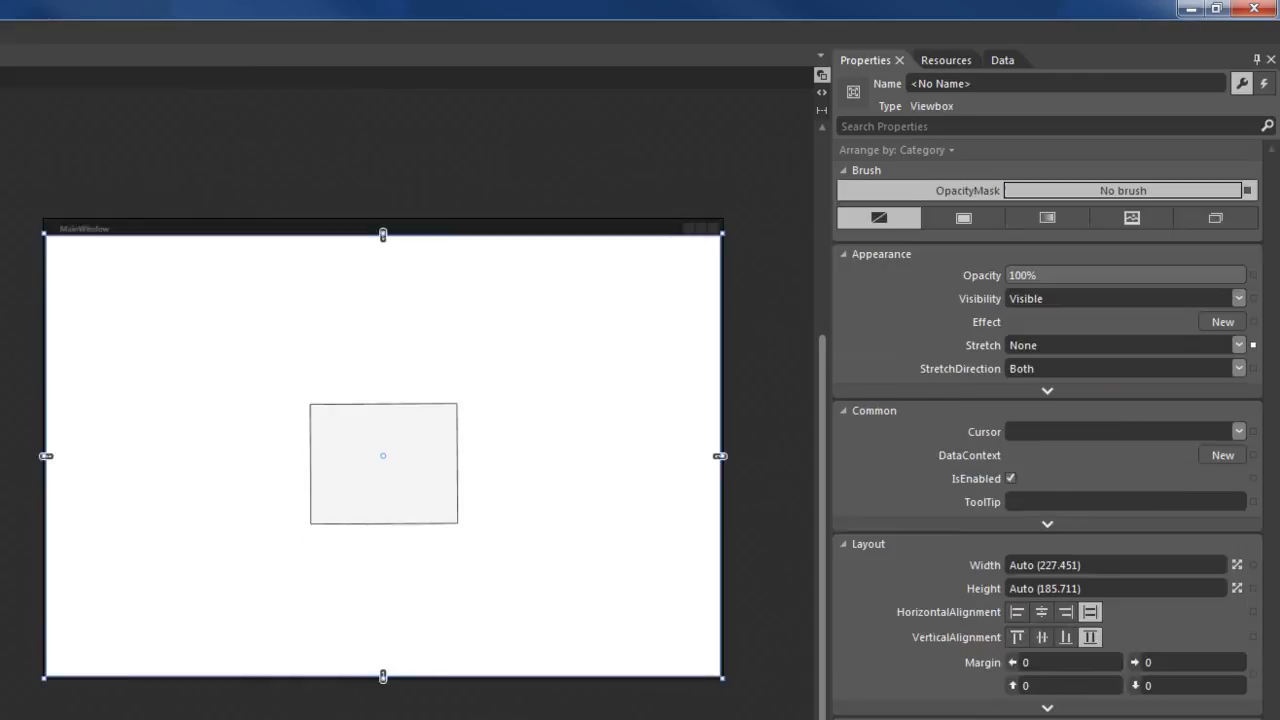
left_click(1239, 345)
left_click(1081, 383)
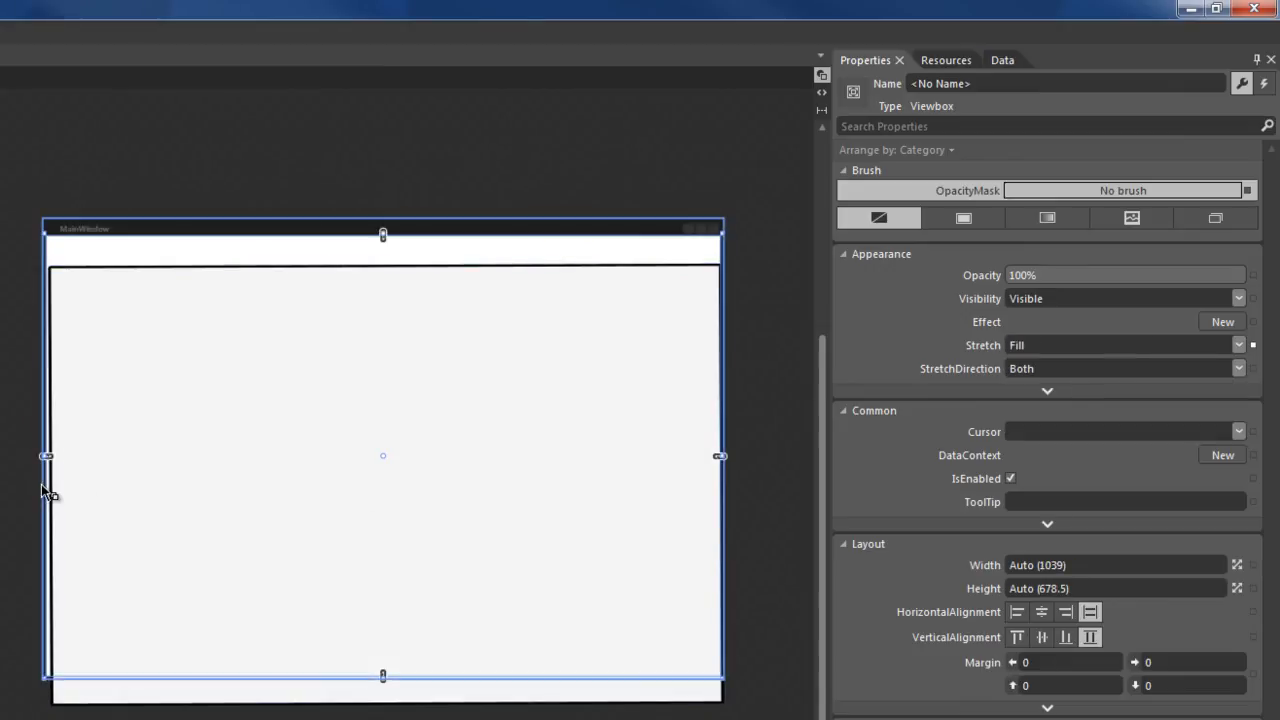
left_click(60, 429)
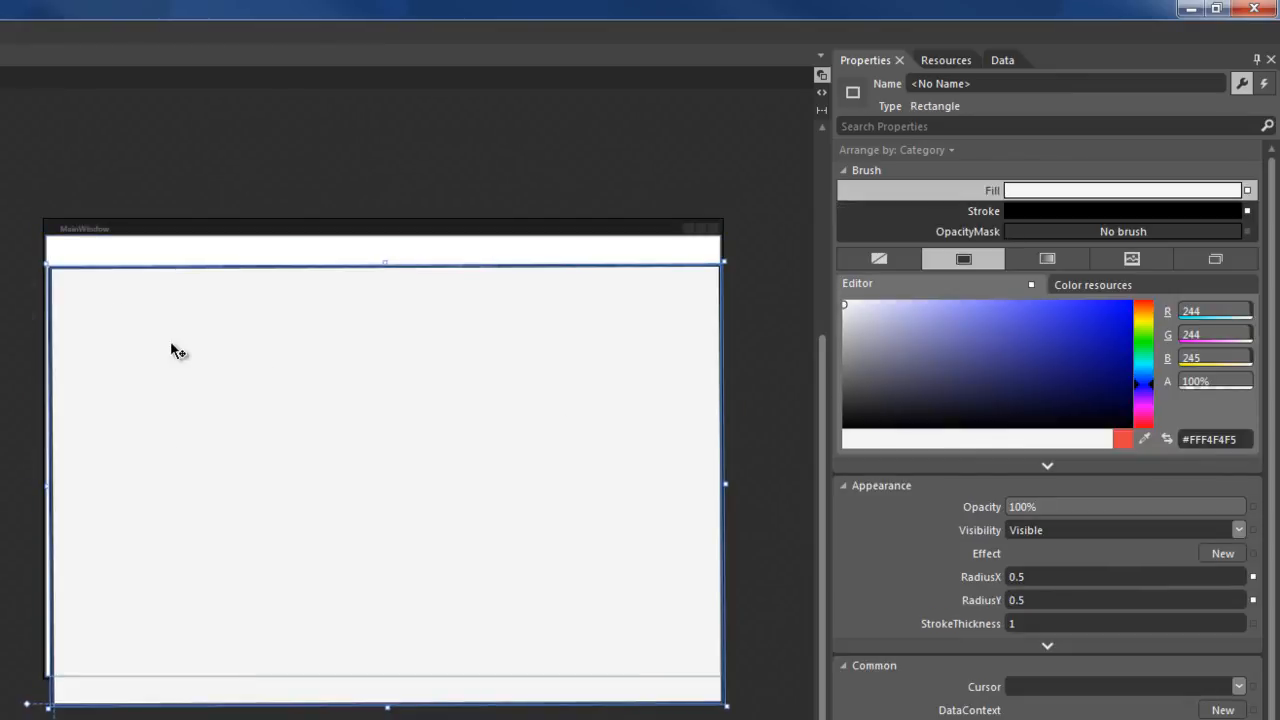
left_click(26, 704)
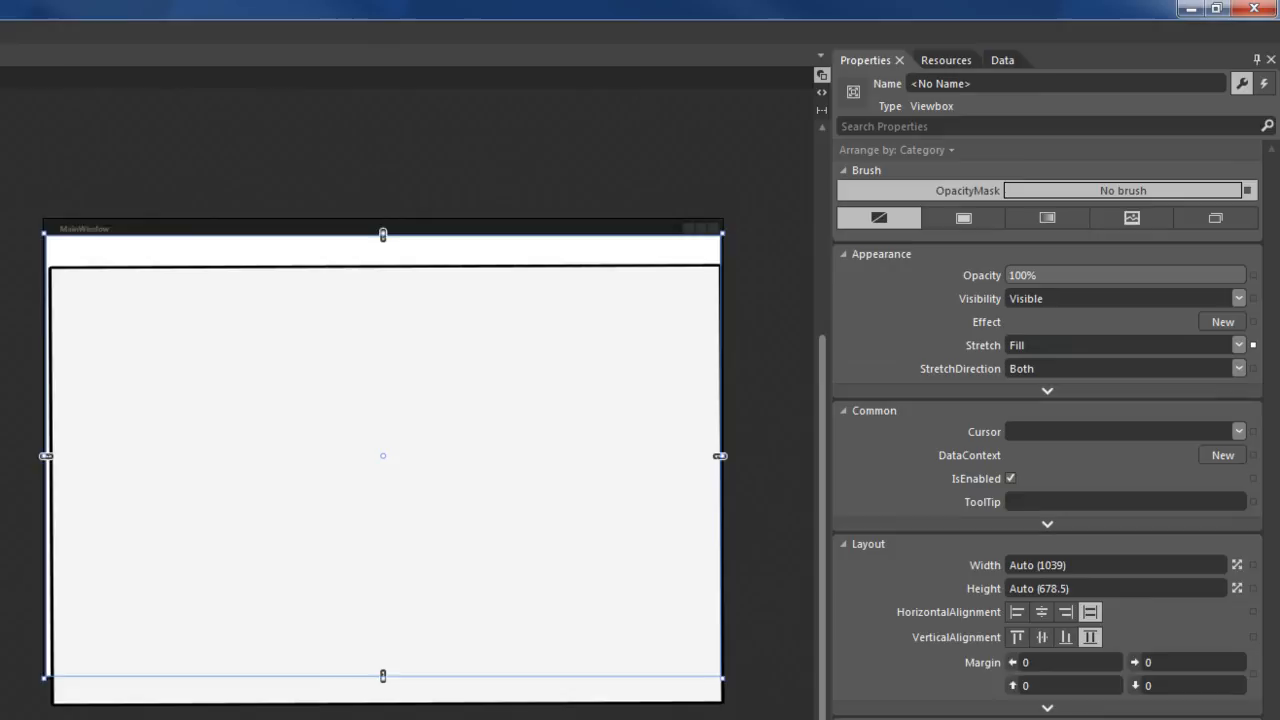
Set the Viewbox's Stretch property to None
left_click(1239, 345)
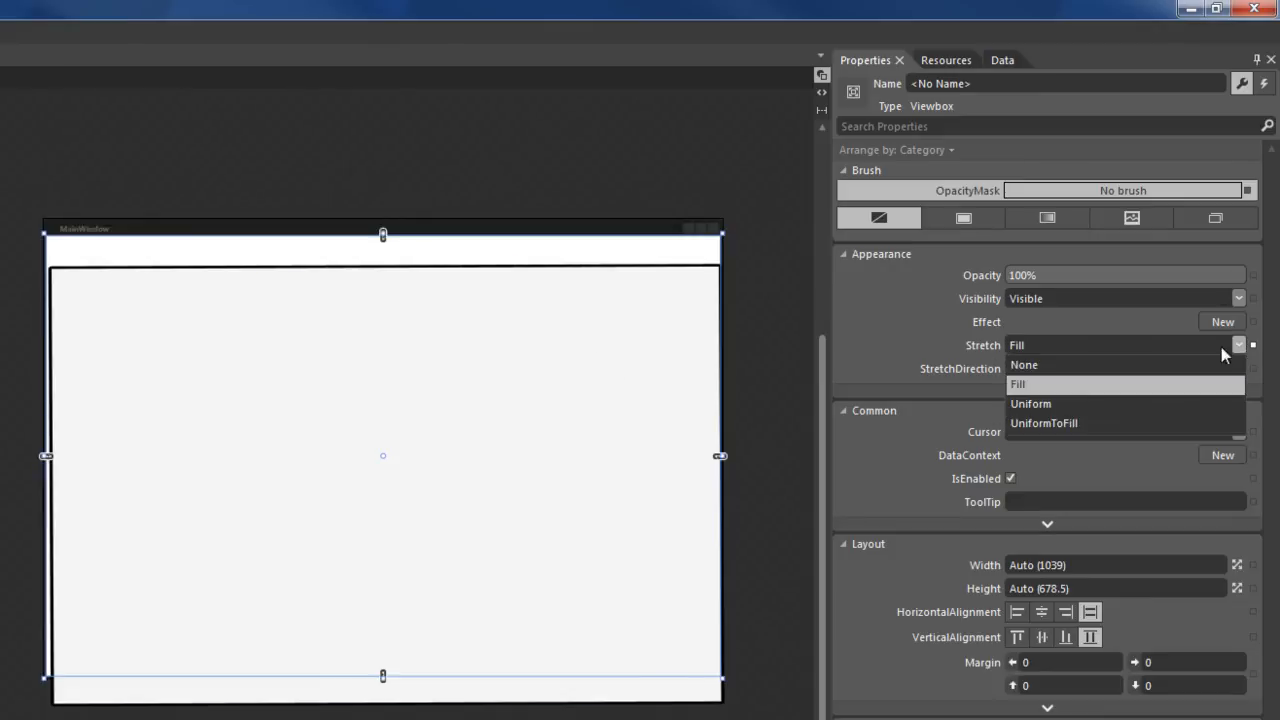
left_click(1128, 367)
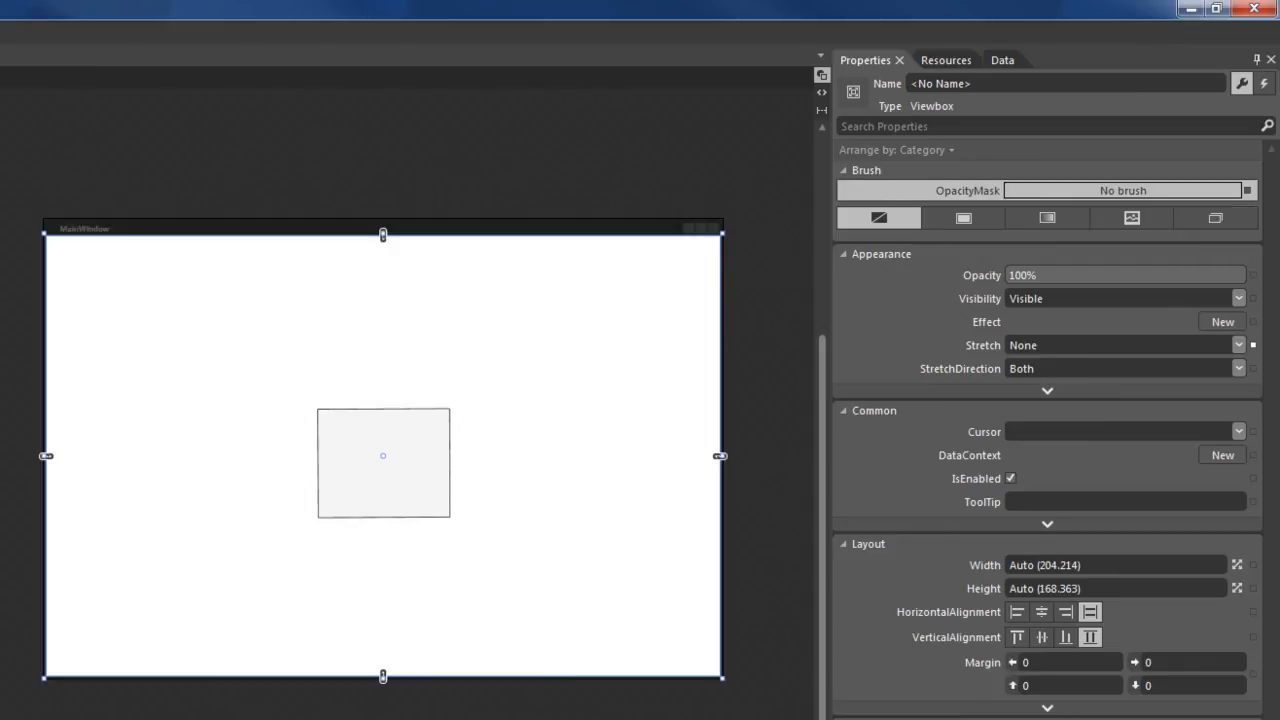
left_click(420, 470)
left_click(506, 457)
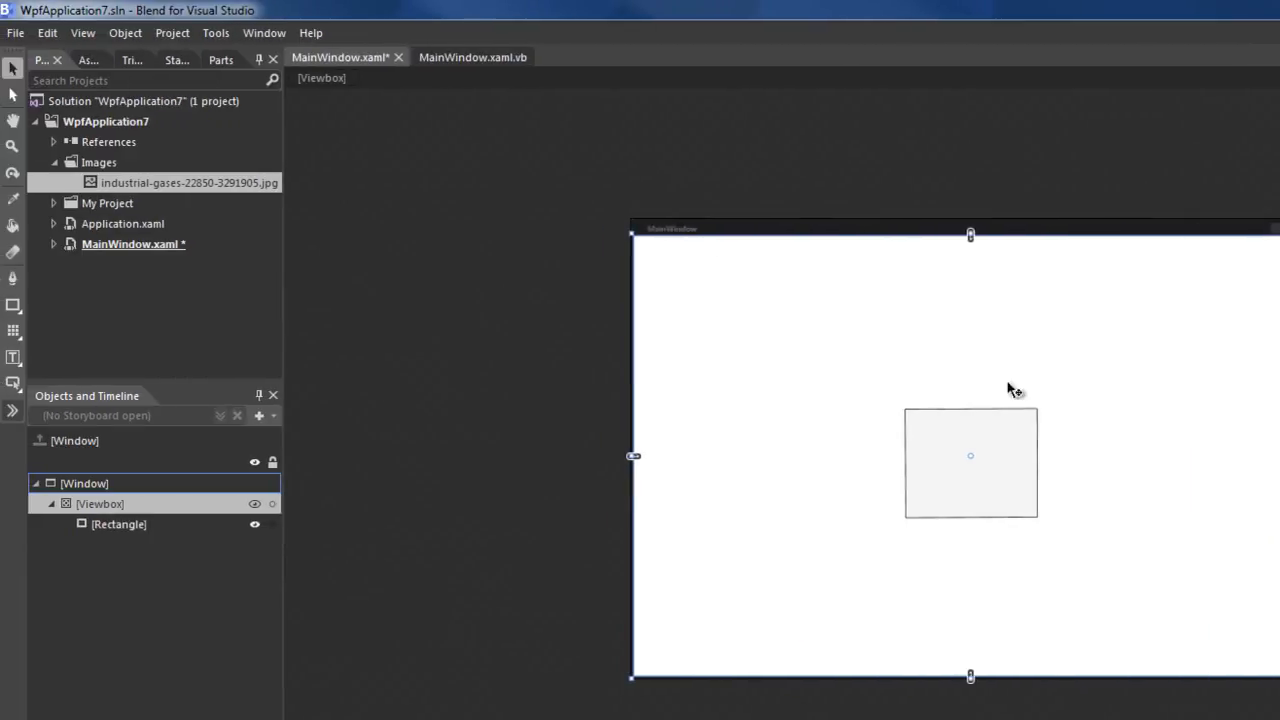
Replace the rectangle inside the Viewbox with a nested Grid and widen that Grid across the full window
left_click(100, 524)
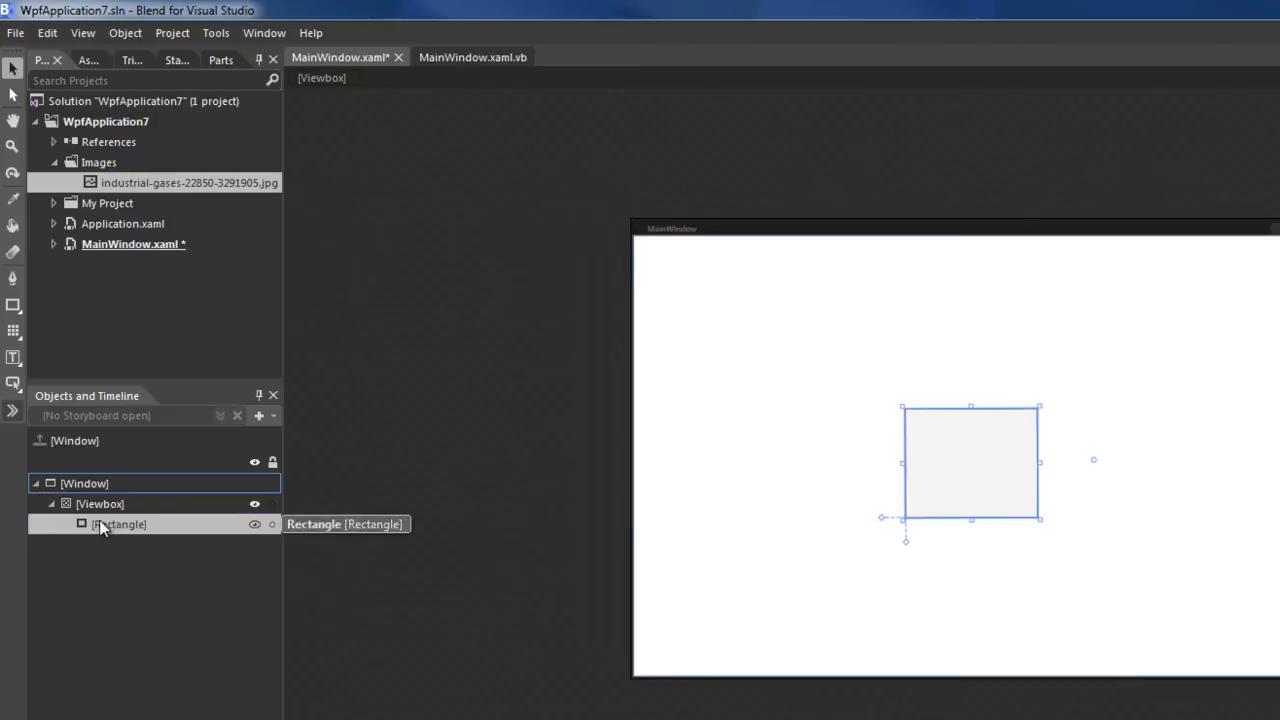
key("Delete")
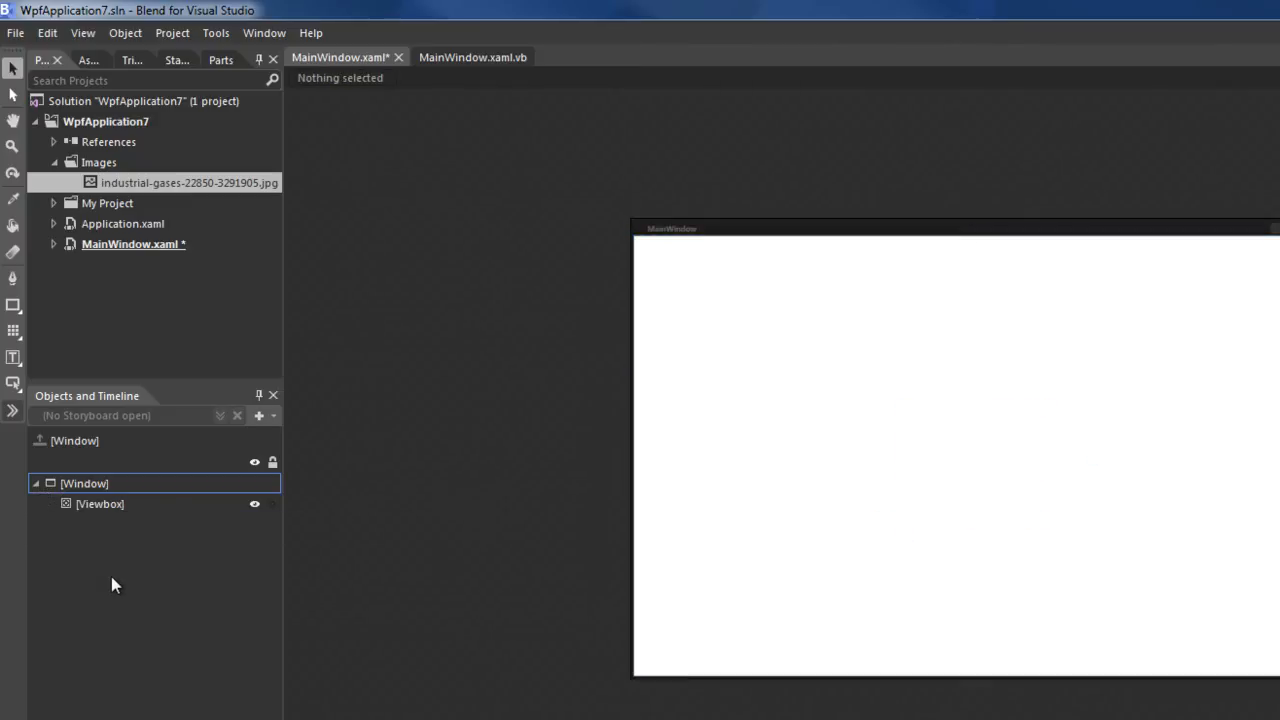
double_click(15, 333)
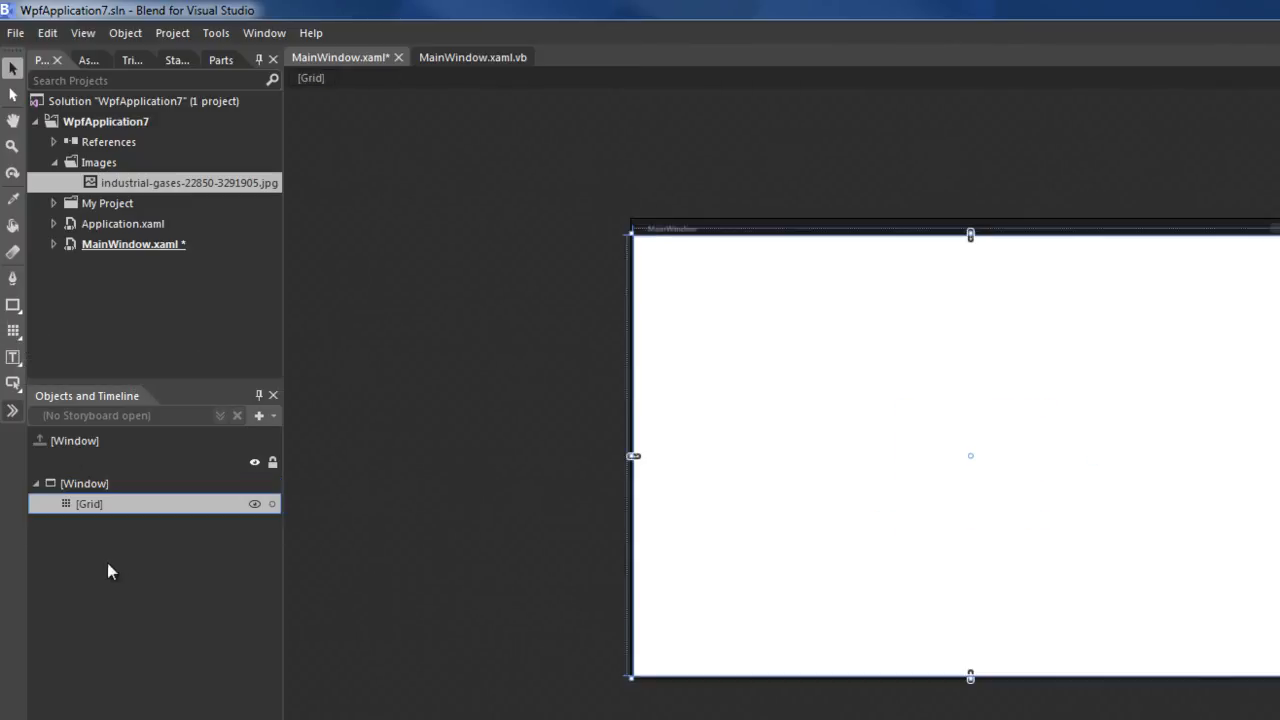
key("ctrl+z")
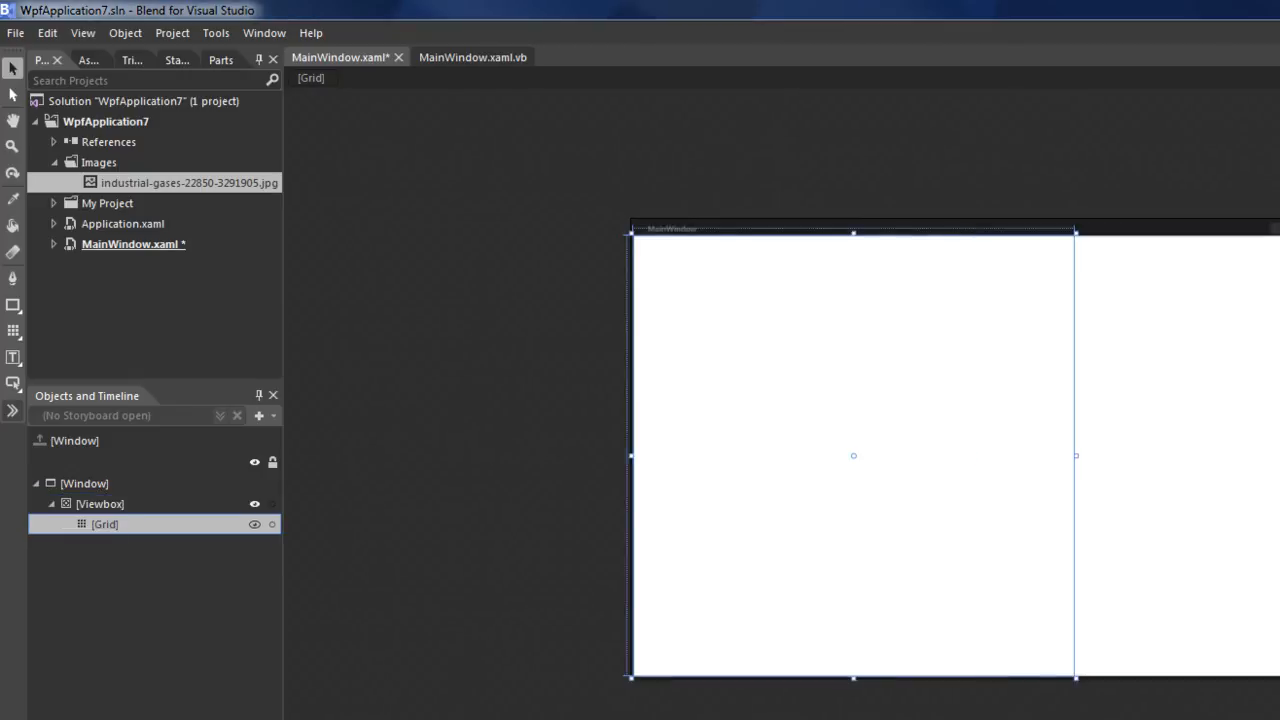
left_click_drag(1077, 454, 1279, 456)
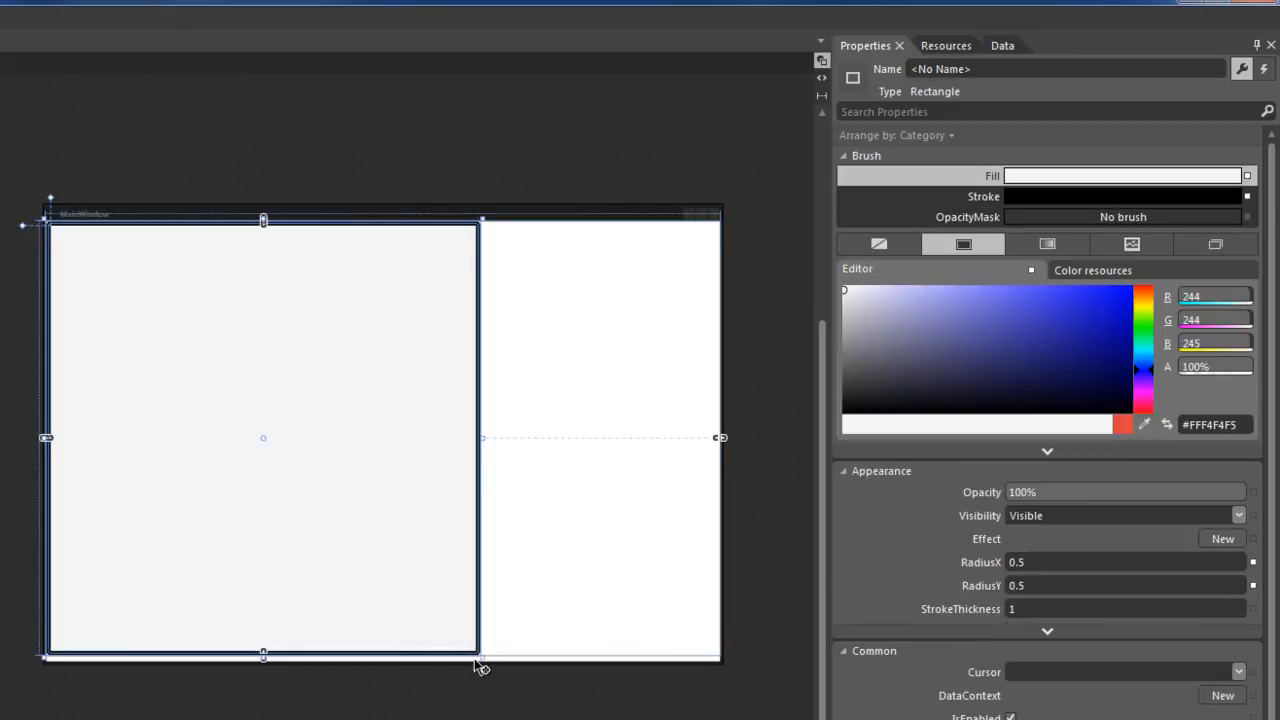
Shrink the rectangle in the Grid and move it to about 159 from the left edge and 67 from the top
left_click_drag(480, 660, 278, 489)
left_click_drag(167, 335, 268, 380)
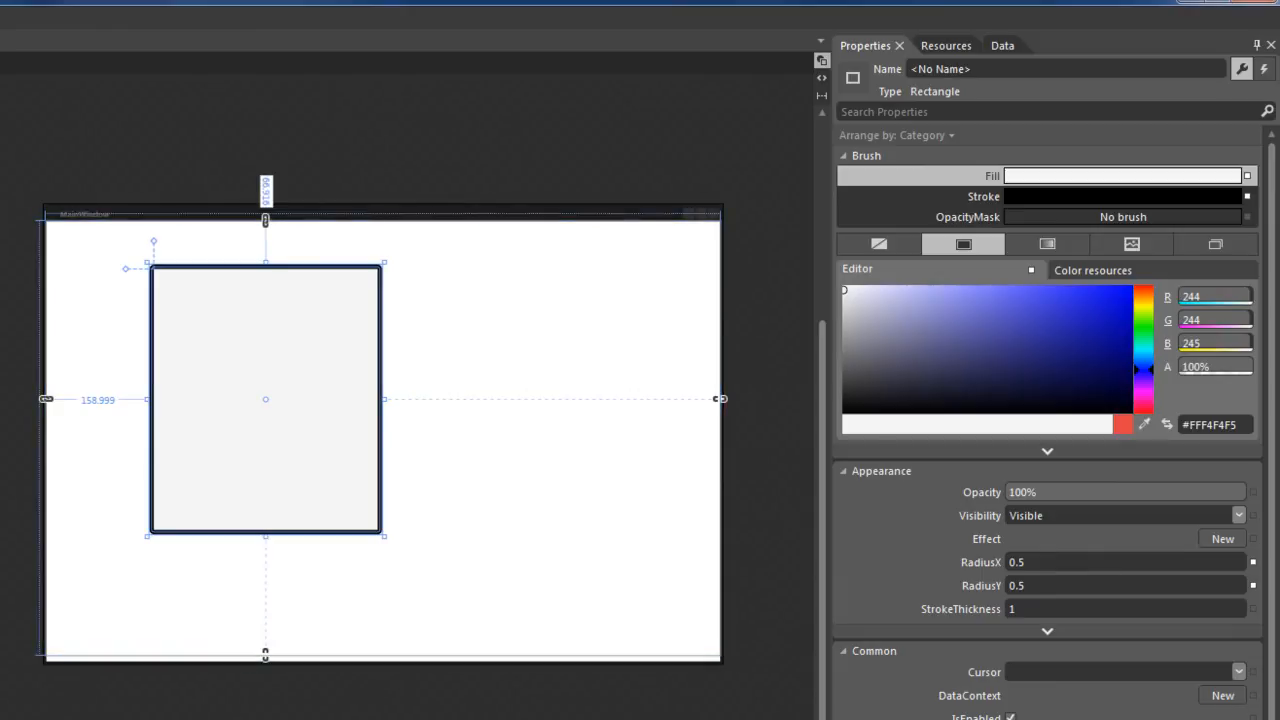
Add a TextBlock about 41 by 13 below the rectangle, keep its default text, and move it onto the rectangle
key("t")
left_click_drag(205, 556, 382, 614)
left_click(366, 597)
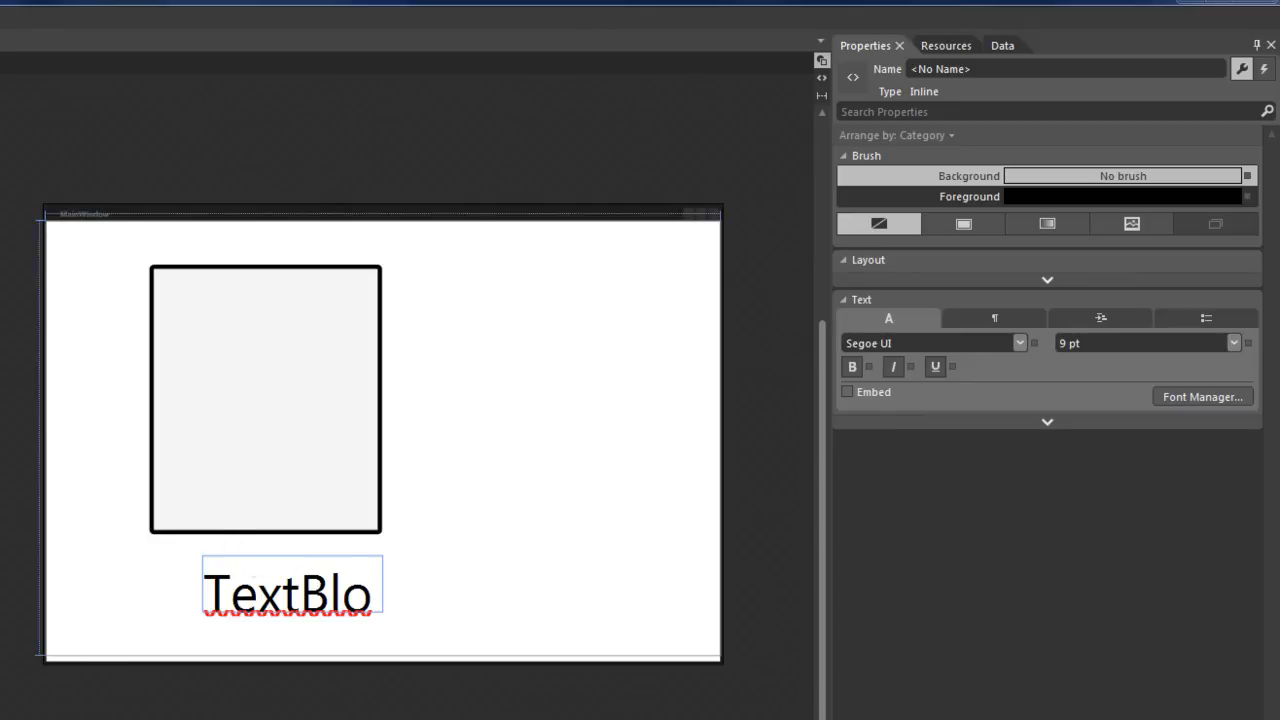
key("Escape")
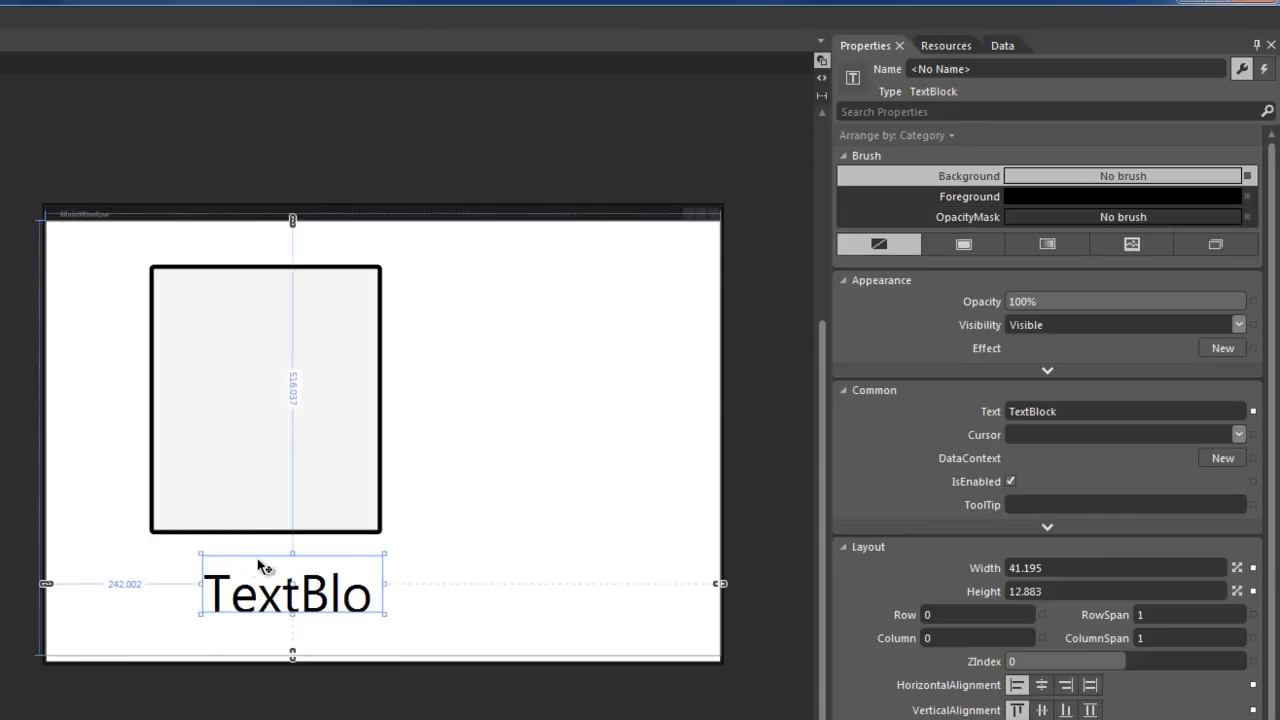
key("Escape")
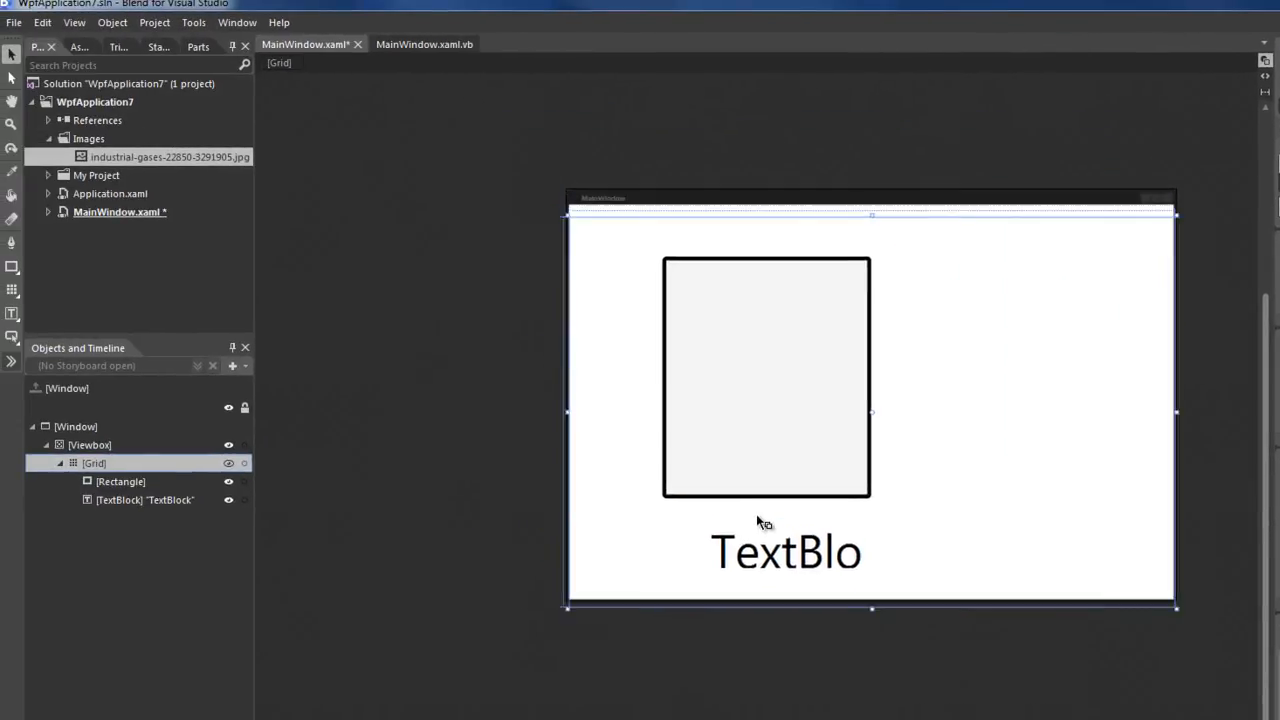
left_click(150, 500)
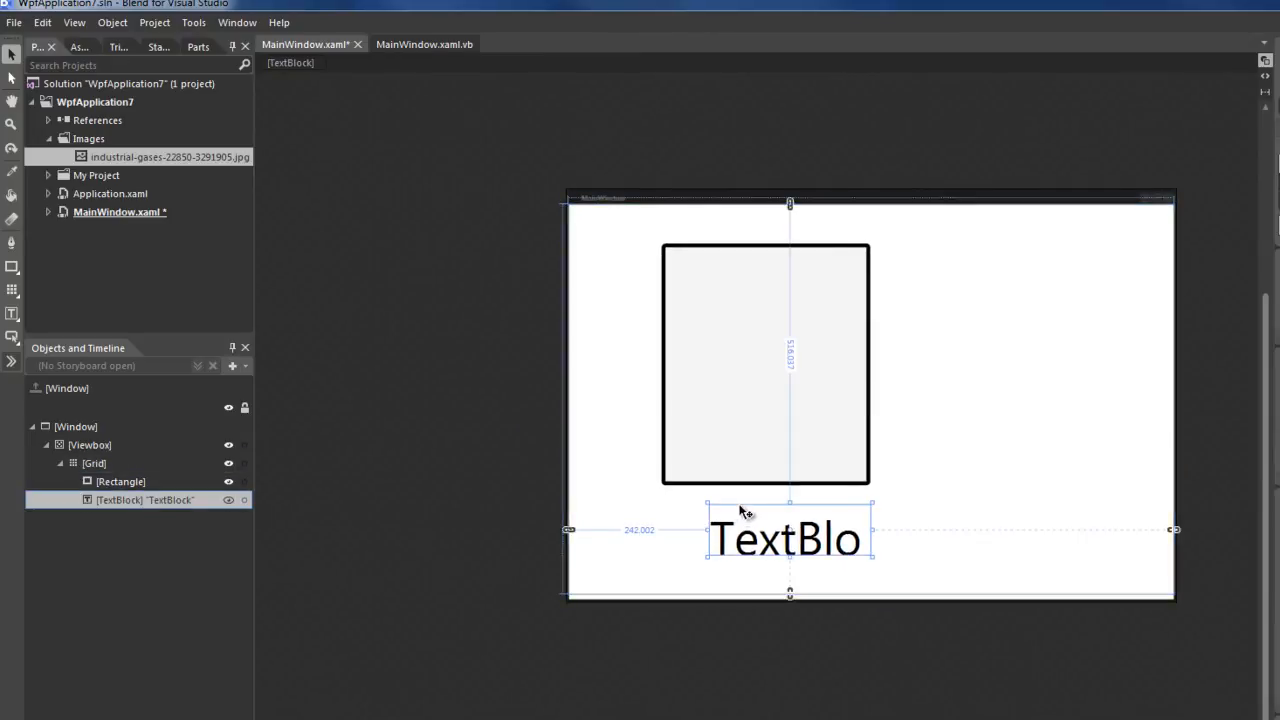
left_click_drag(716, 532, 704, 368)
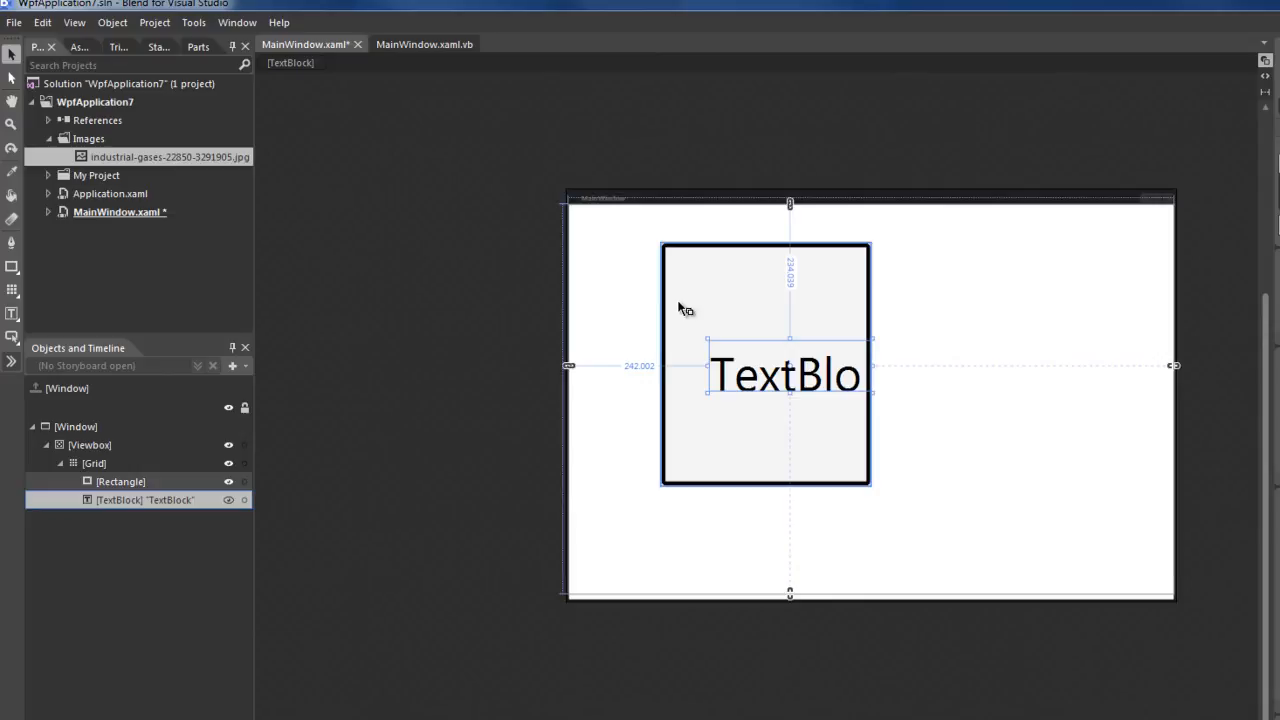
Select the rectangle and the TextBlock together and align their left edges
left_click(680, 310, "shift")
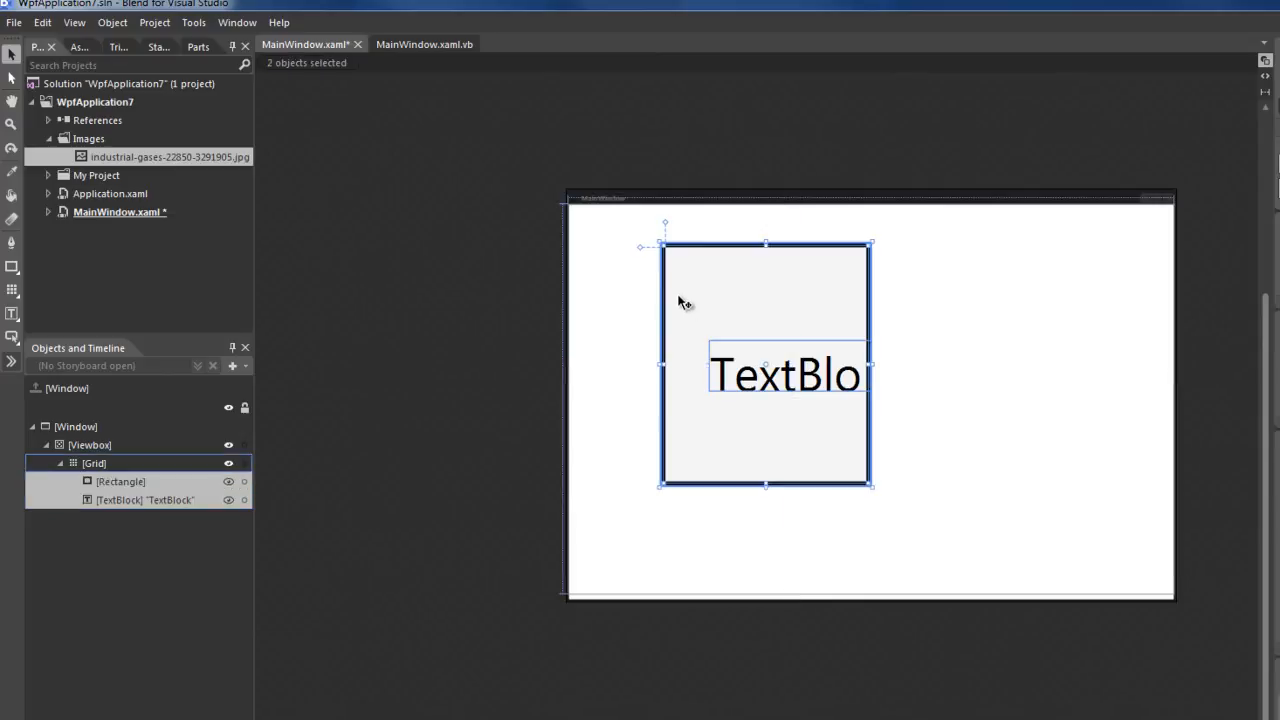
left_click(1040, 418)
left_click(123, 480)
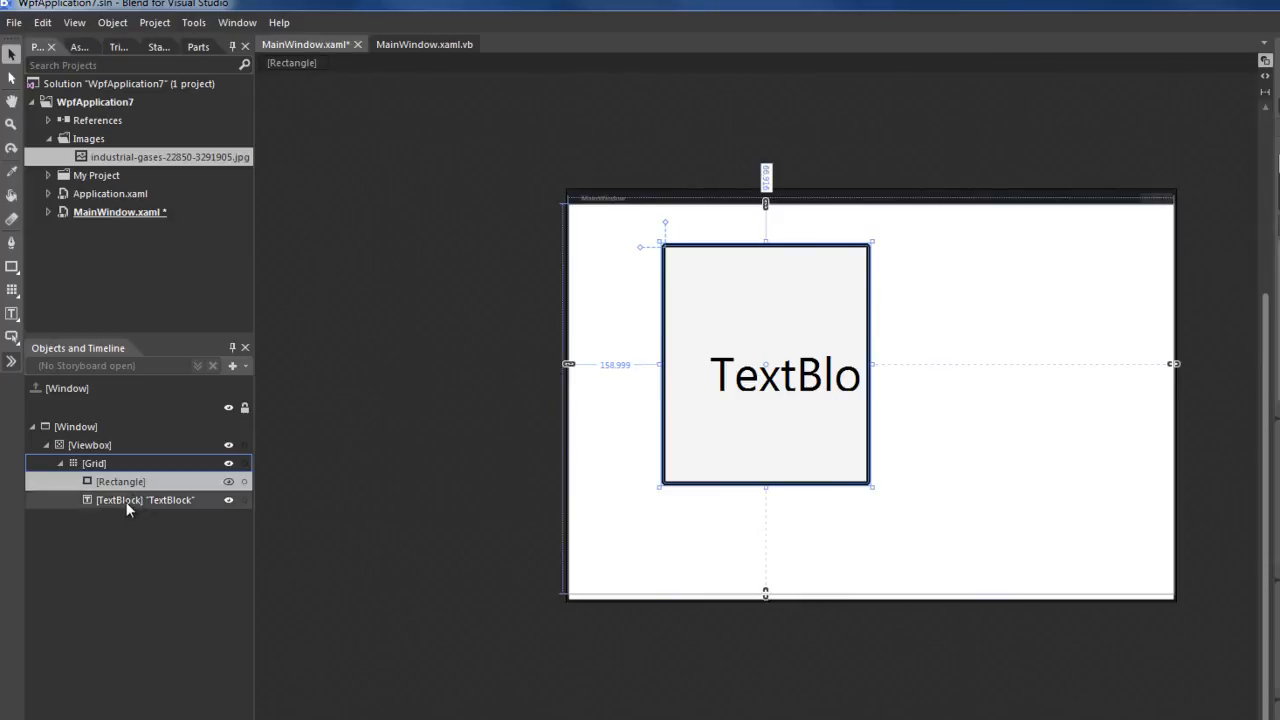
left_click(126, 499, "shift")
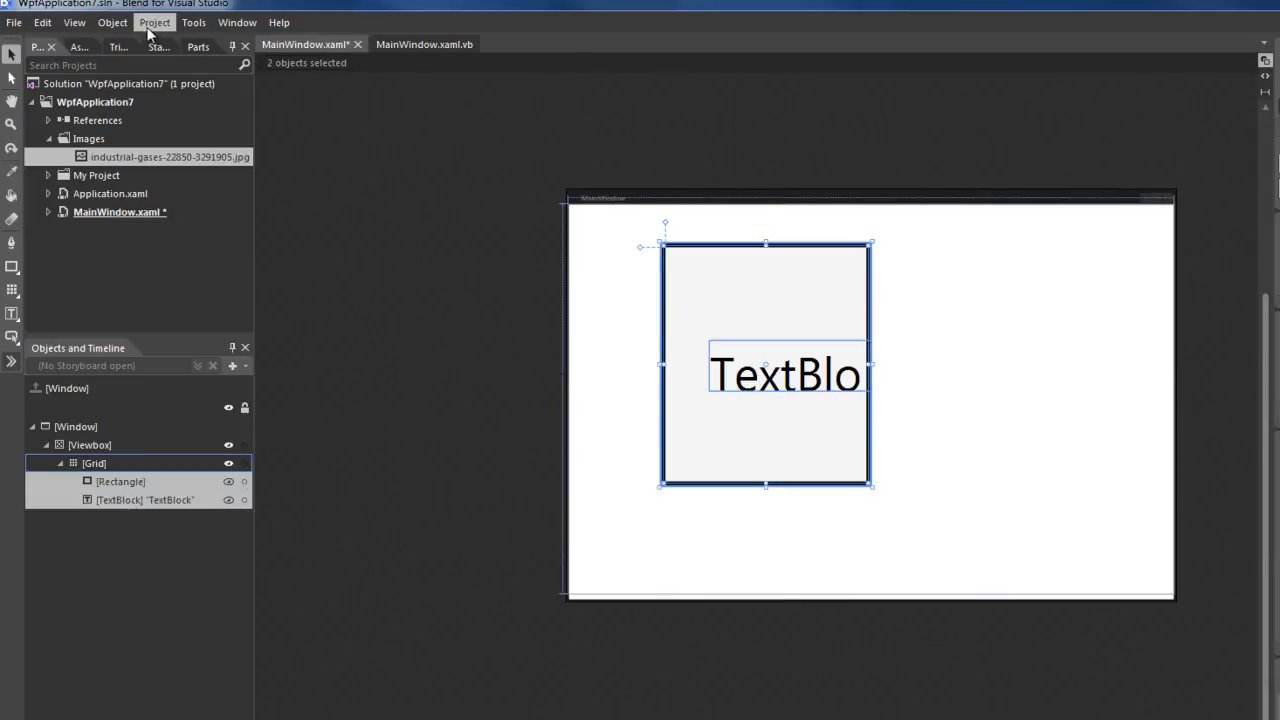
left_click(110, 23)
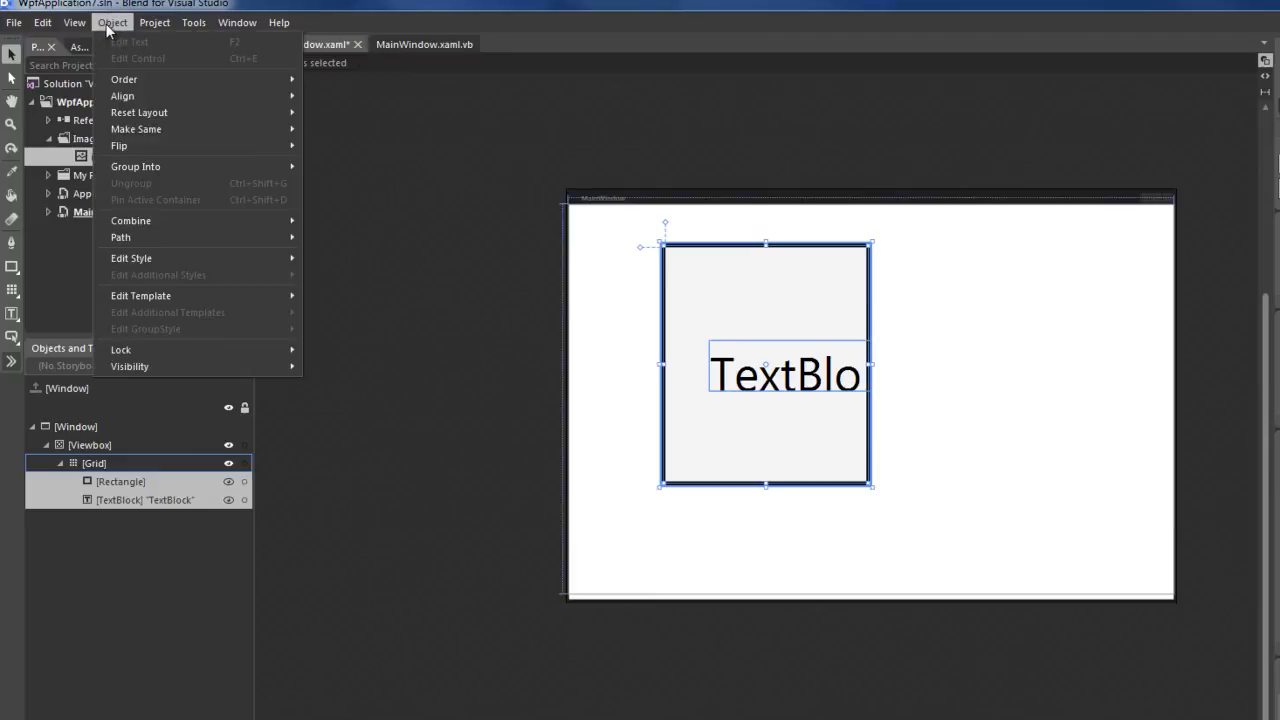
mouse_move(120, 79)
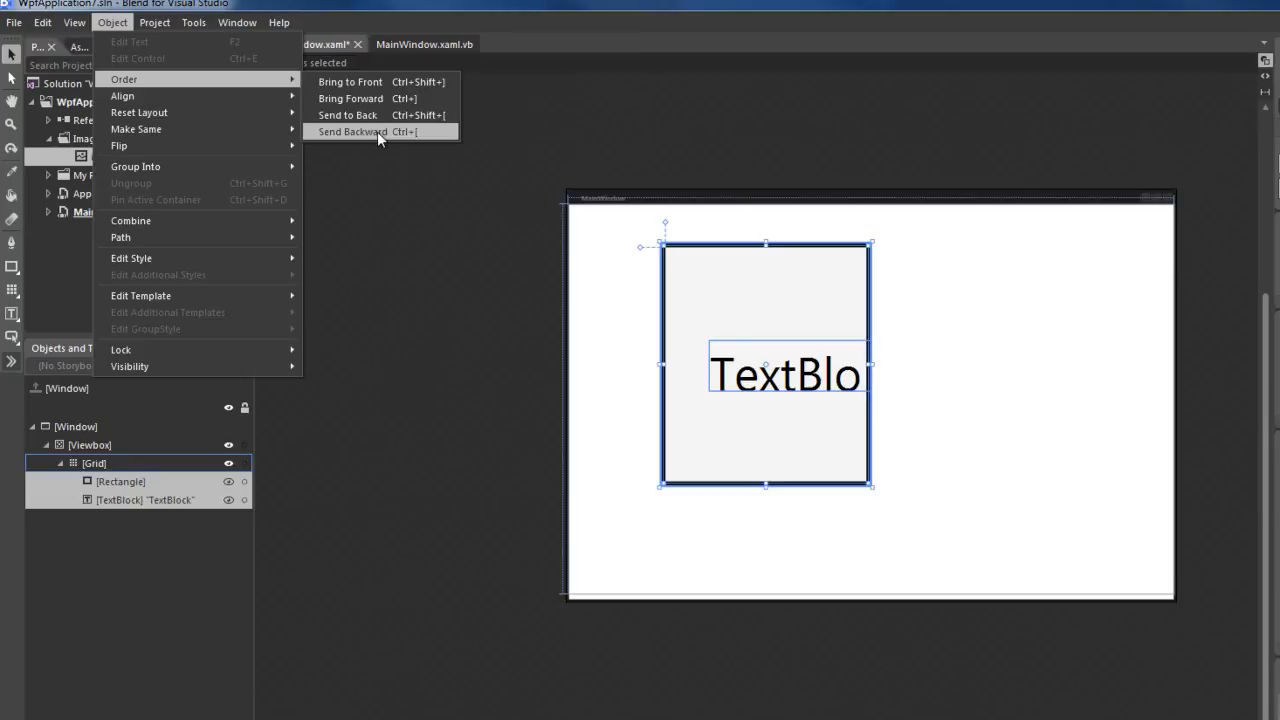
mouse_move(192, 101)
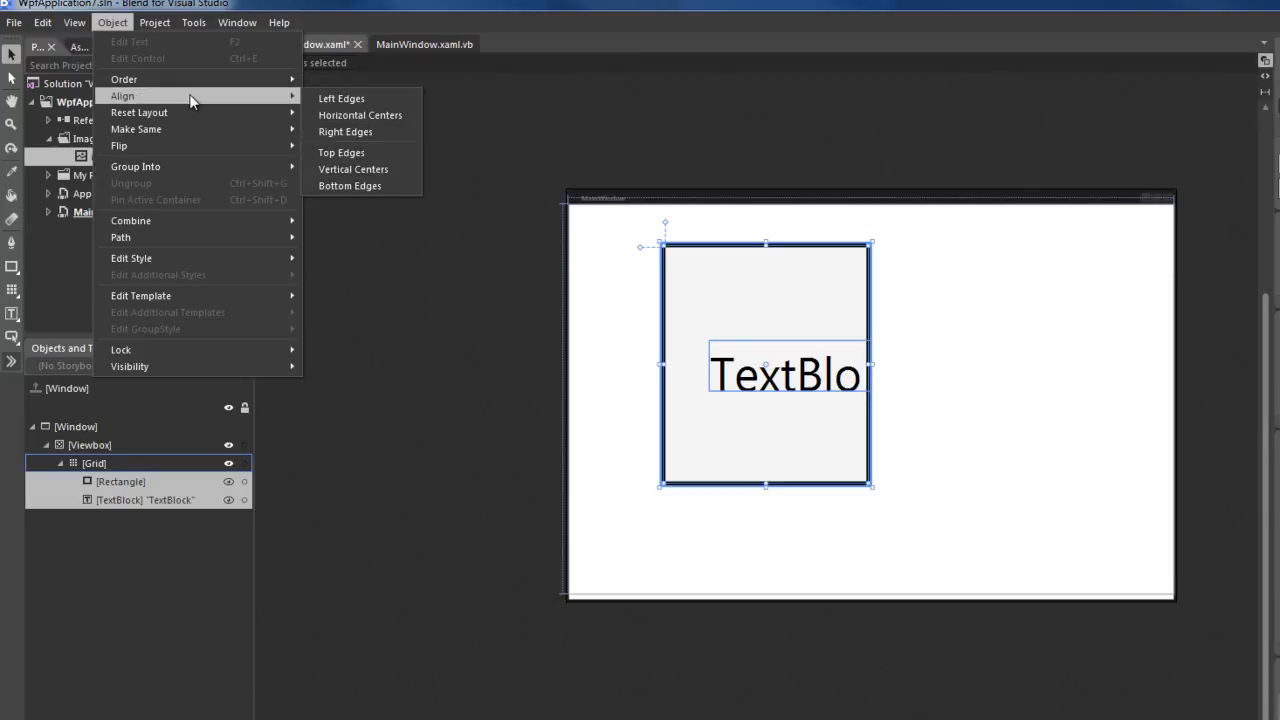
left_click(369, 98)
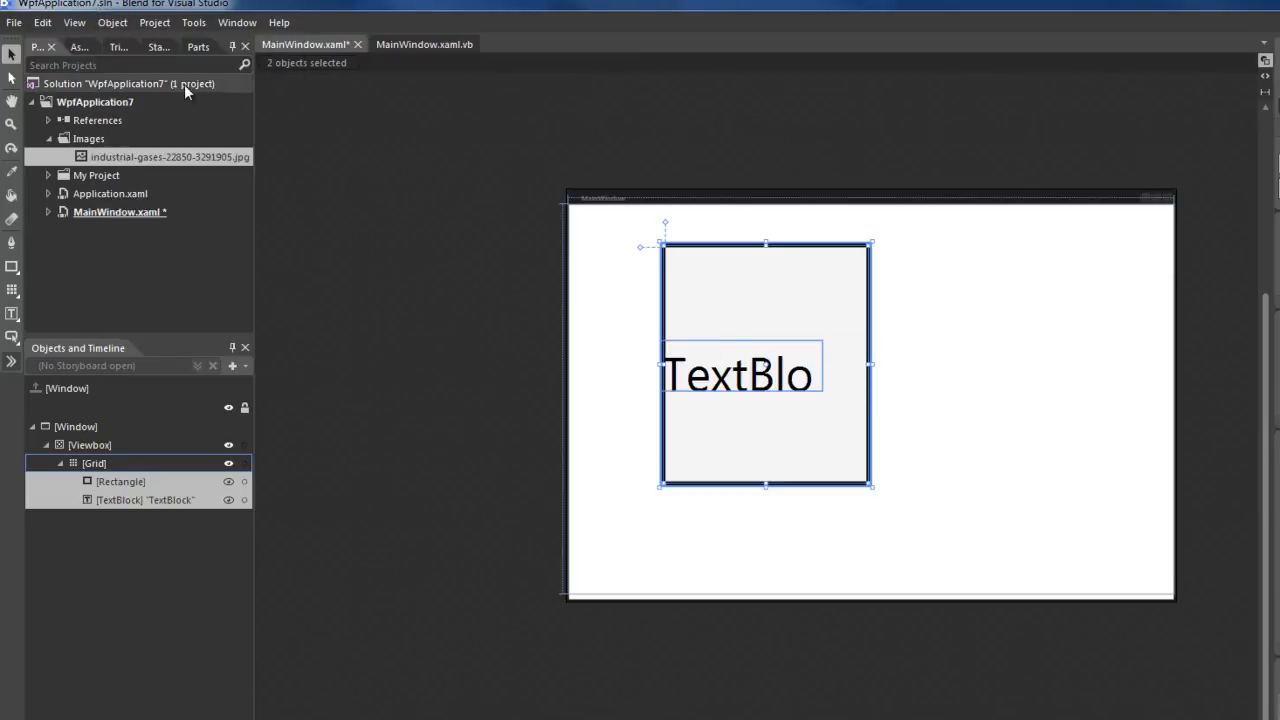
Align the rectangle and the TextBlock by their horizontal centers
left_click(112, 22)
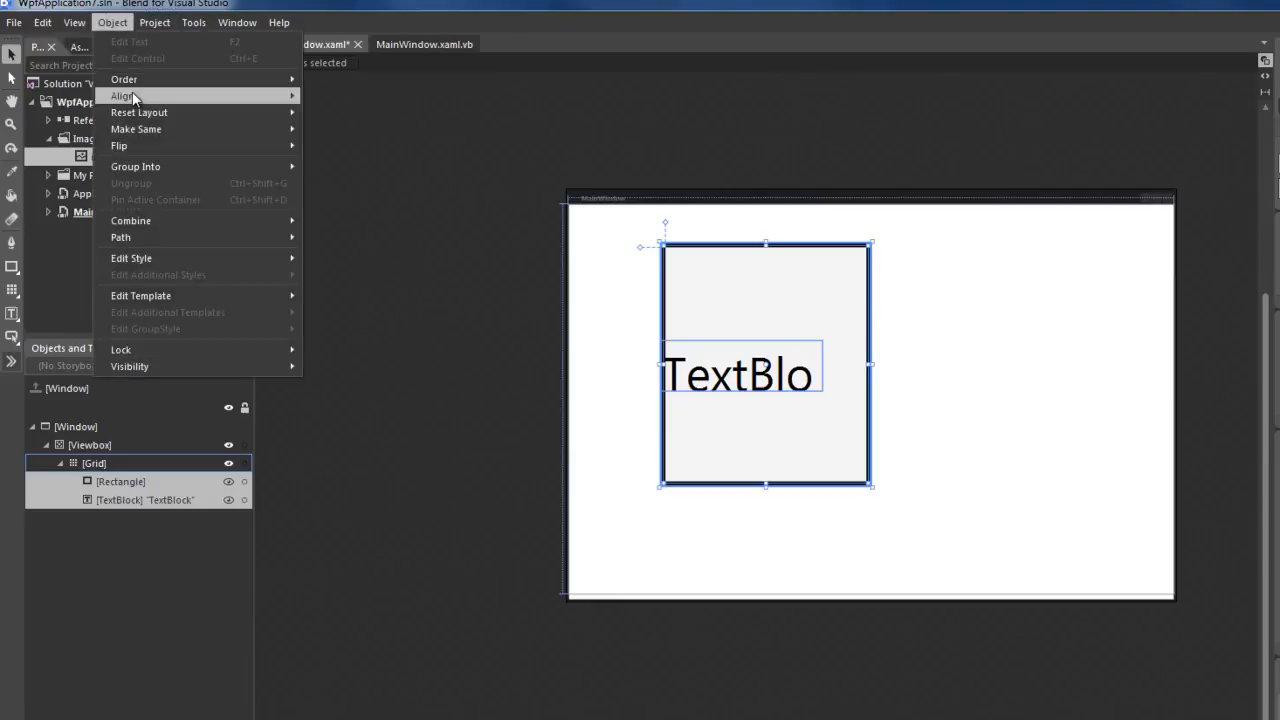
mouse_move(137, 131)
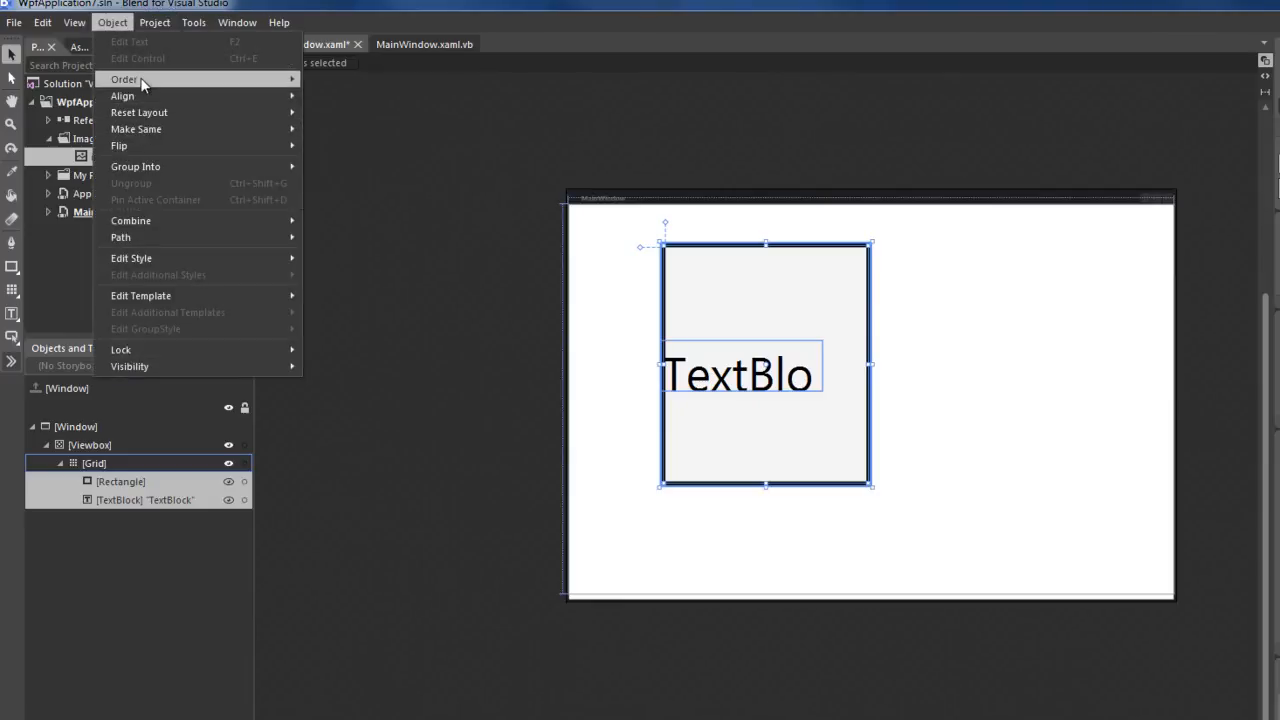
mouse_move(145, 79)
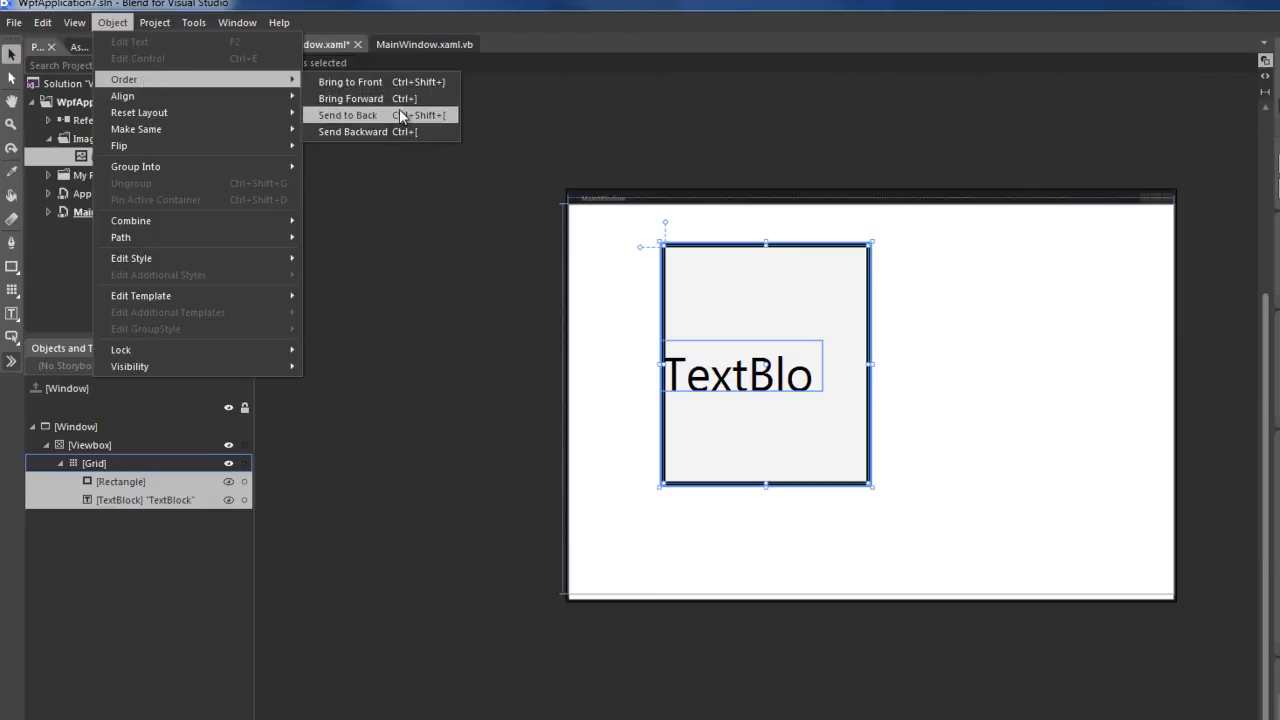
mouse_move(255, 96)
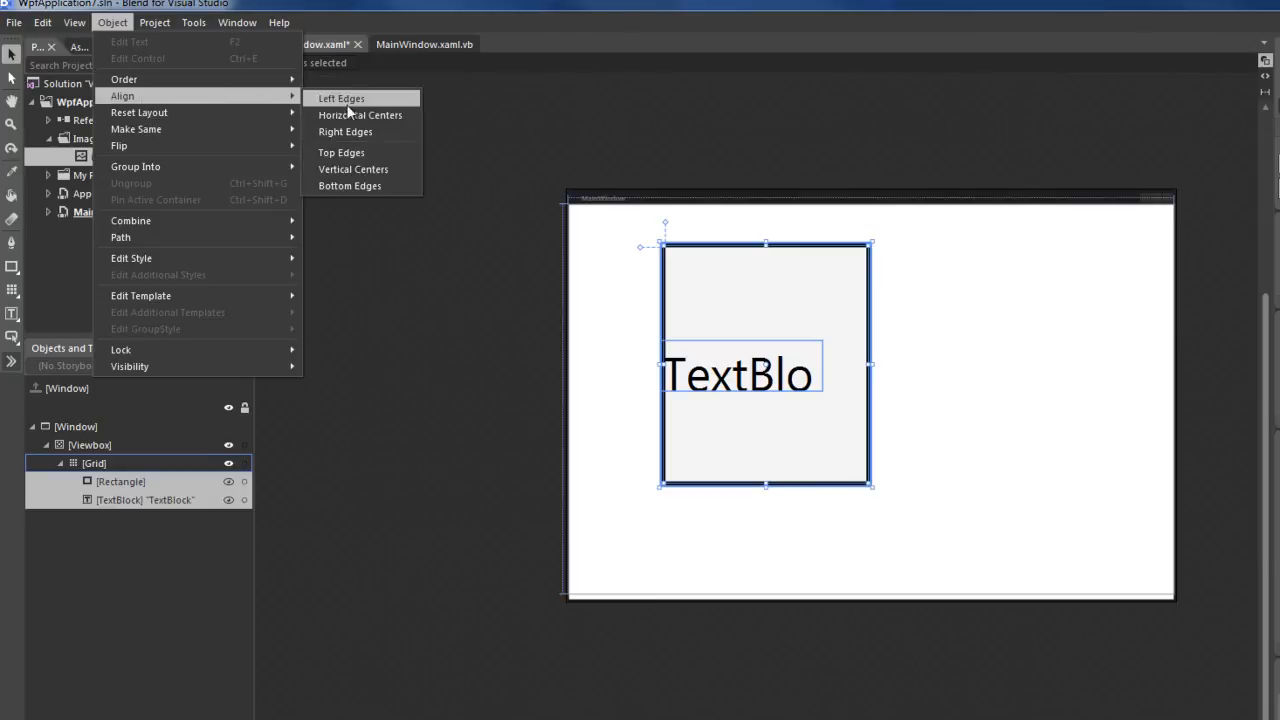
left_click(358, 118)
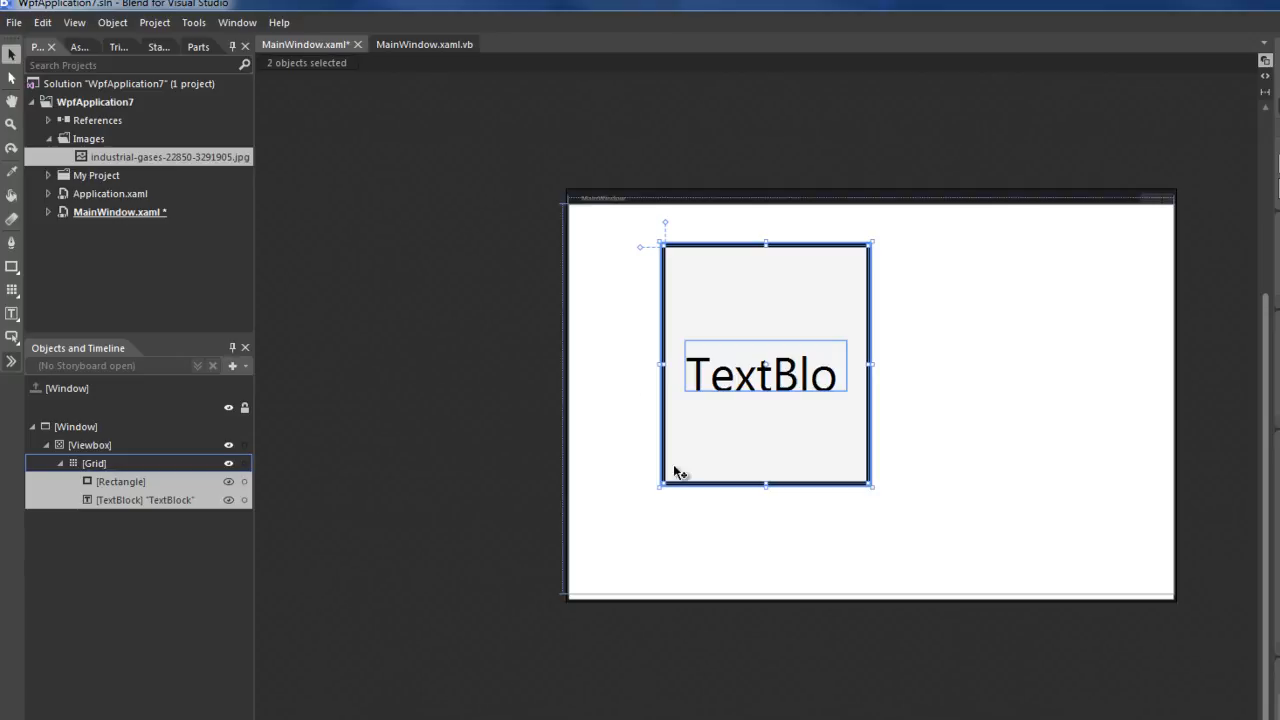
Send only the TextBlock to the back, behind the rectangle
left_click(608, 489)
left_click(771, 389)
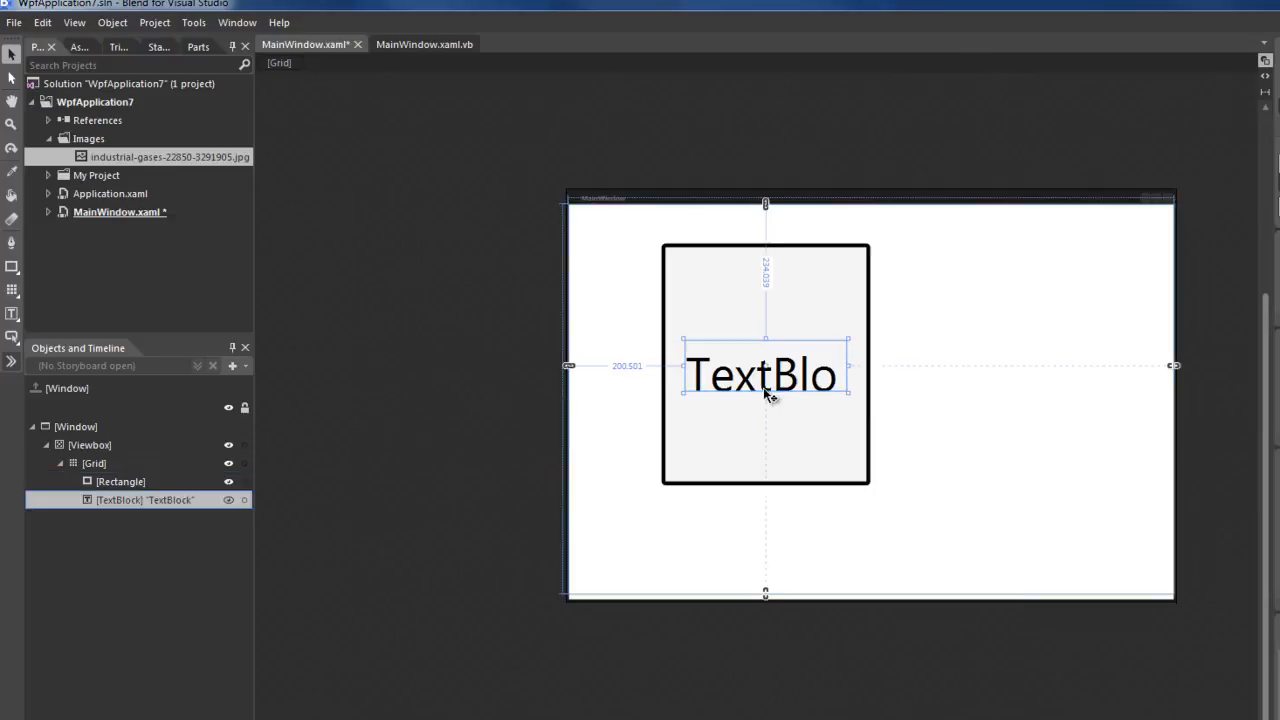
left_click(107, 26)
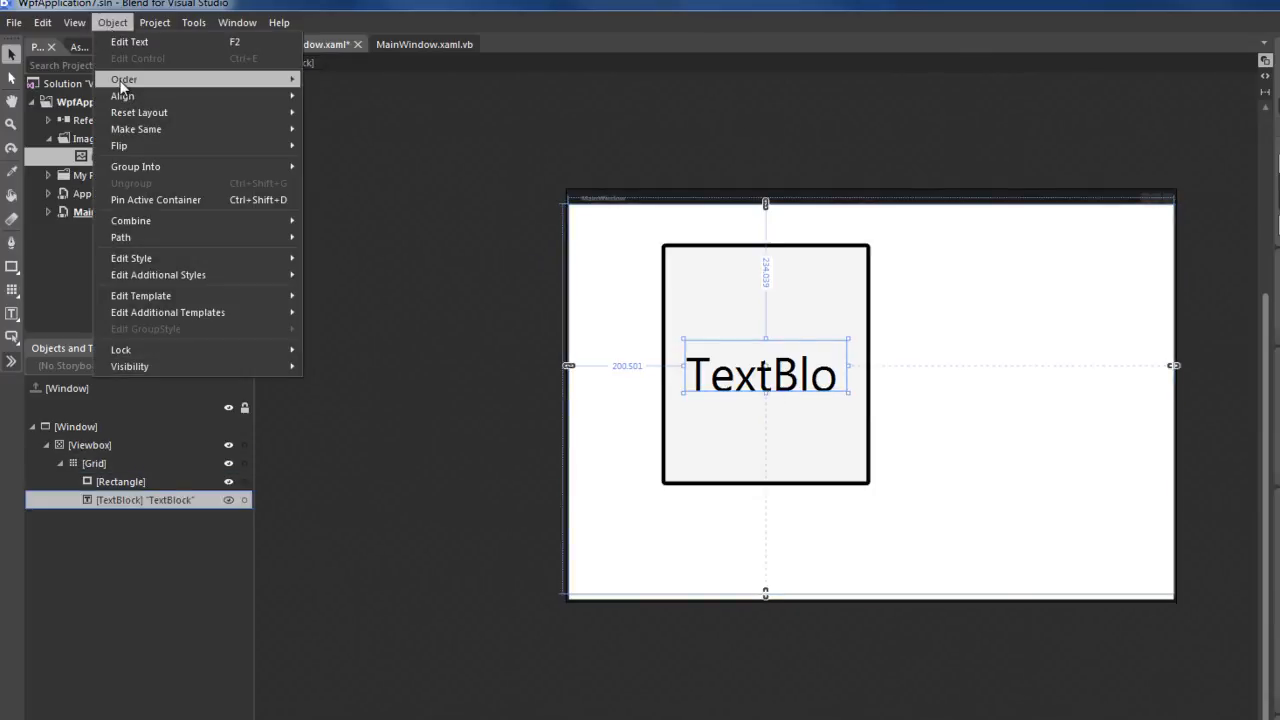
mouse_move(120, 82)
left_click(375, 114)
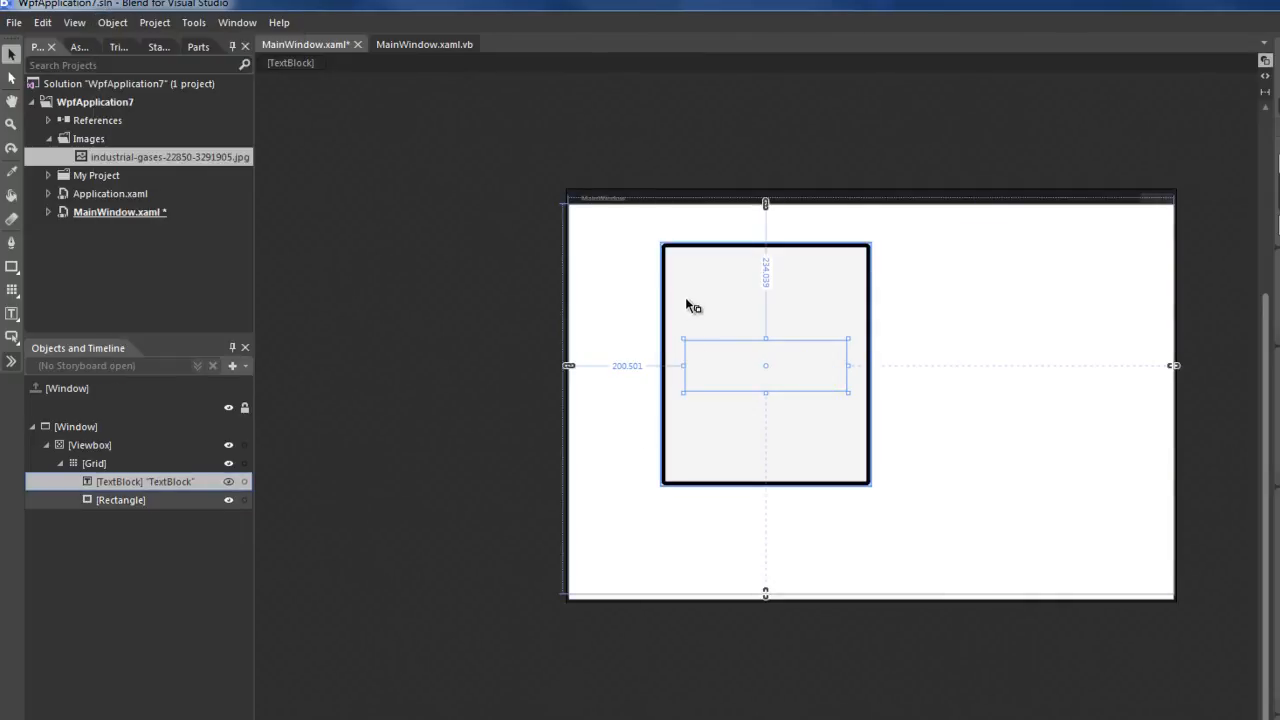
Reorder the TextBlock below the rectangle in the object tree to bring it in front again
left_click(107, 463)
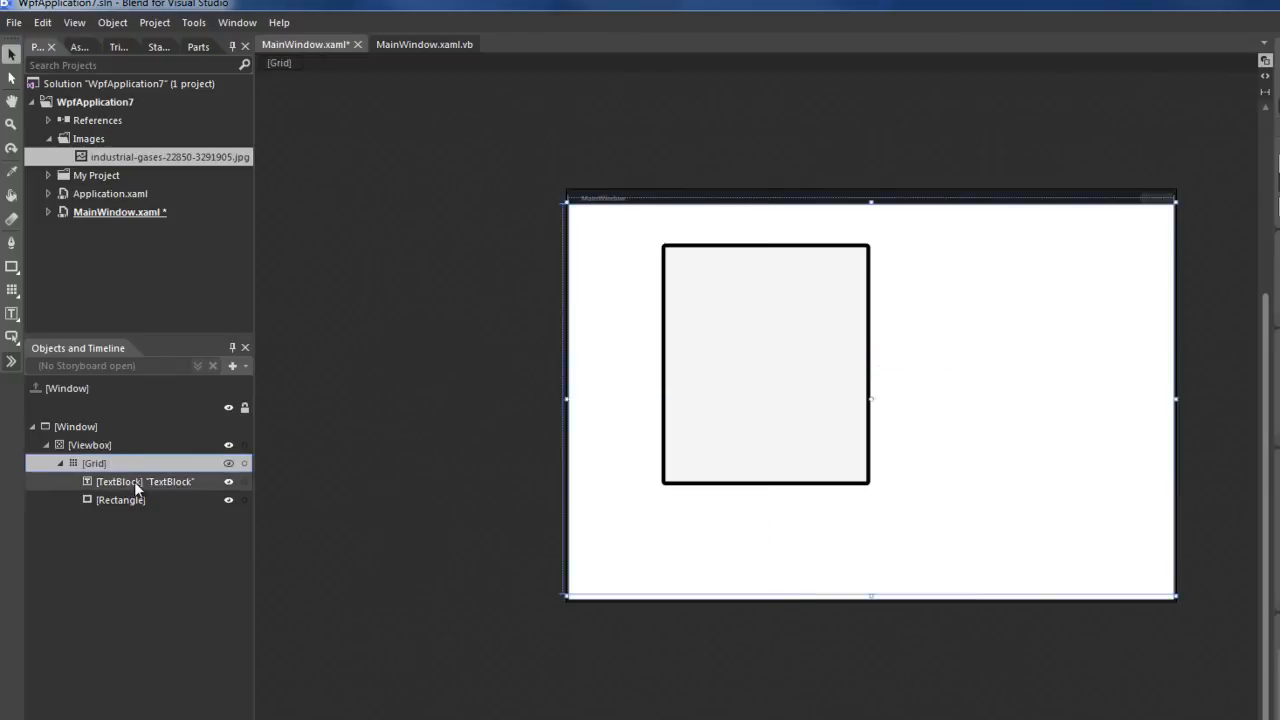
left_click(135, 481)
left_click(137, 507)
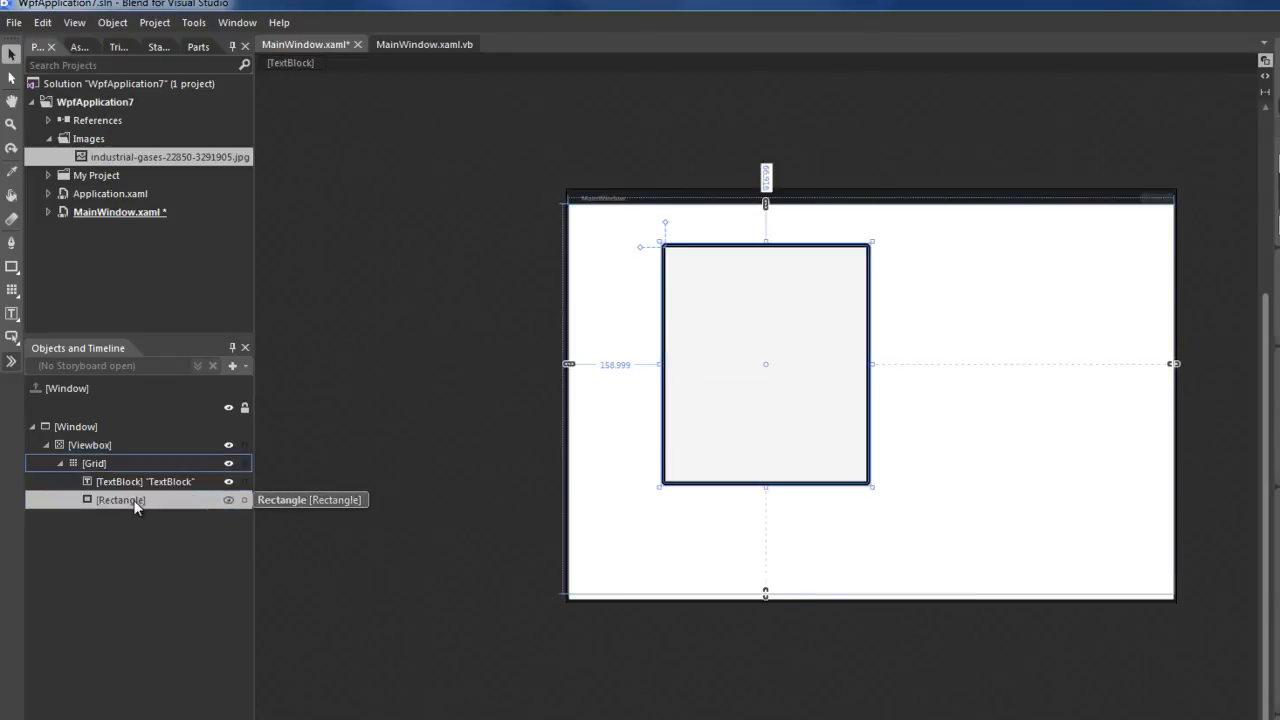
left_click(133, 481)
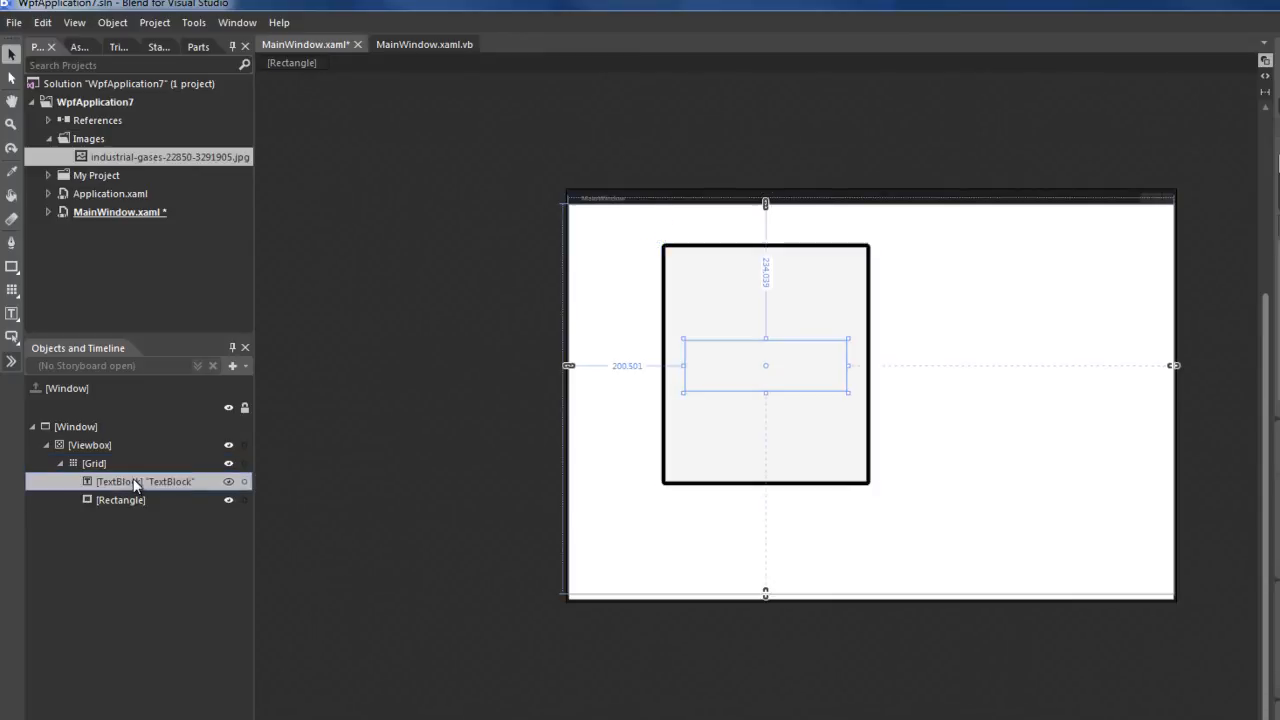
left_click_drag(132, 478, 133, 502)
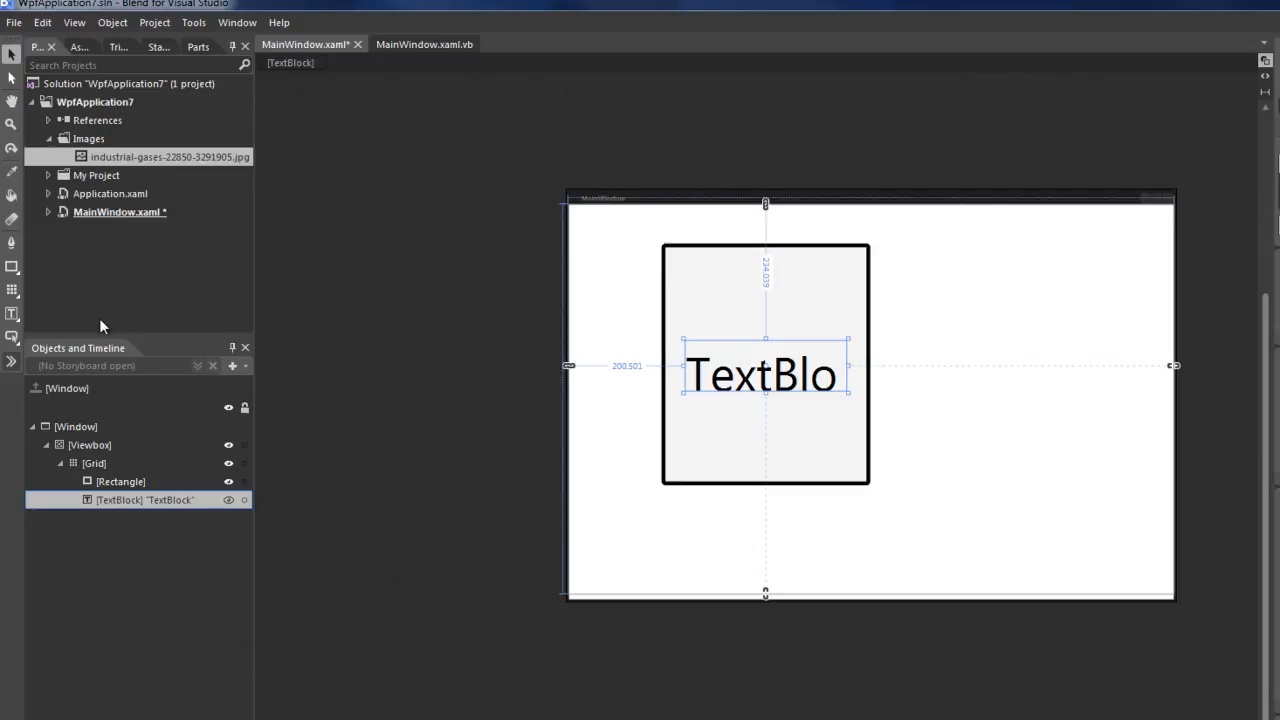
Browse the asset library's Controls, including all of them, and expand Styles and view the Categories assets
left_click(12, 364)
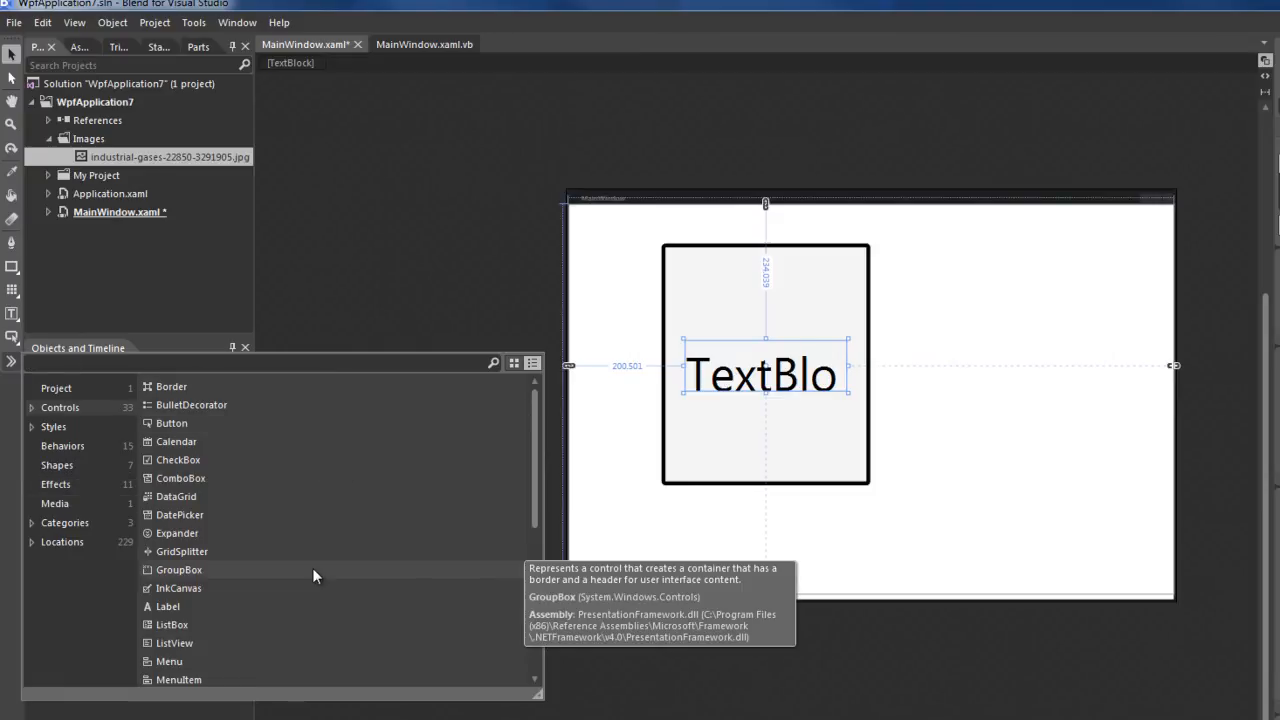
left_click(33, 407)
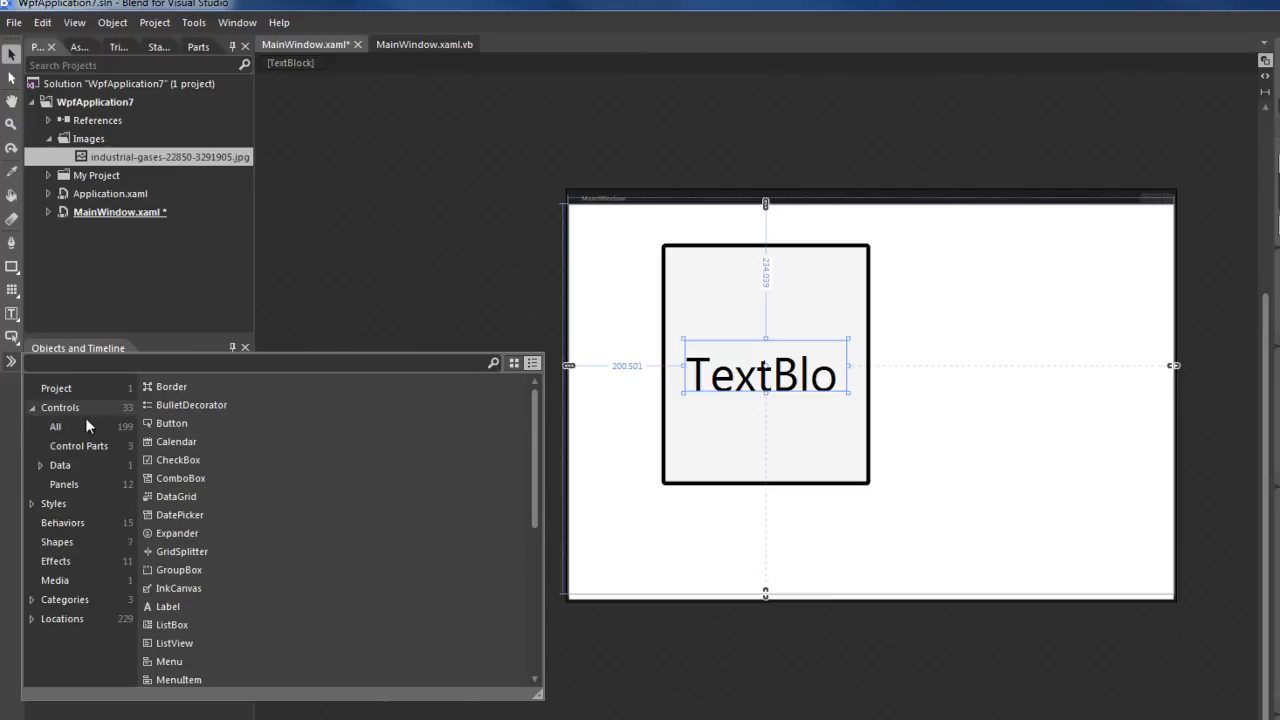
left_click(79, 426)
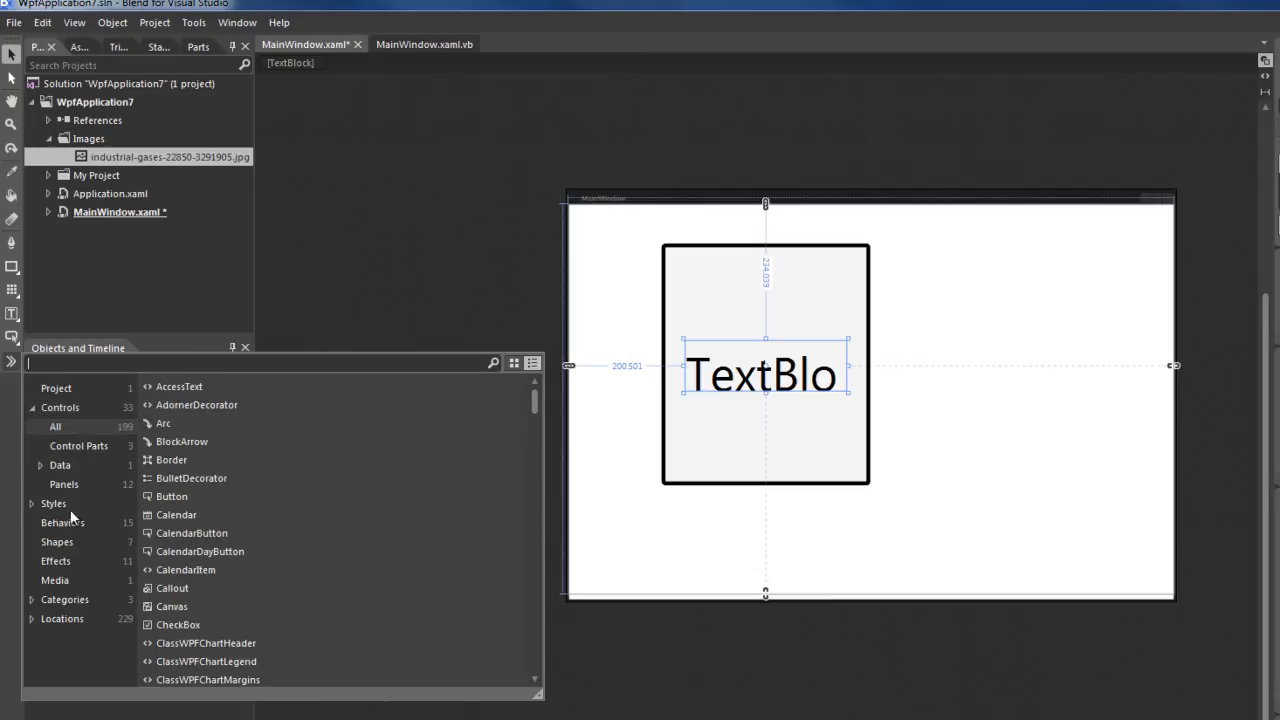
left_click(33, 503)
left_click(60, 619)
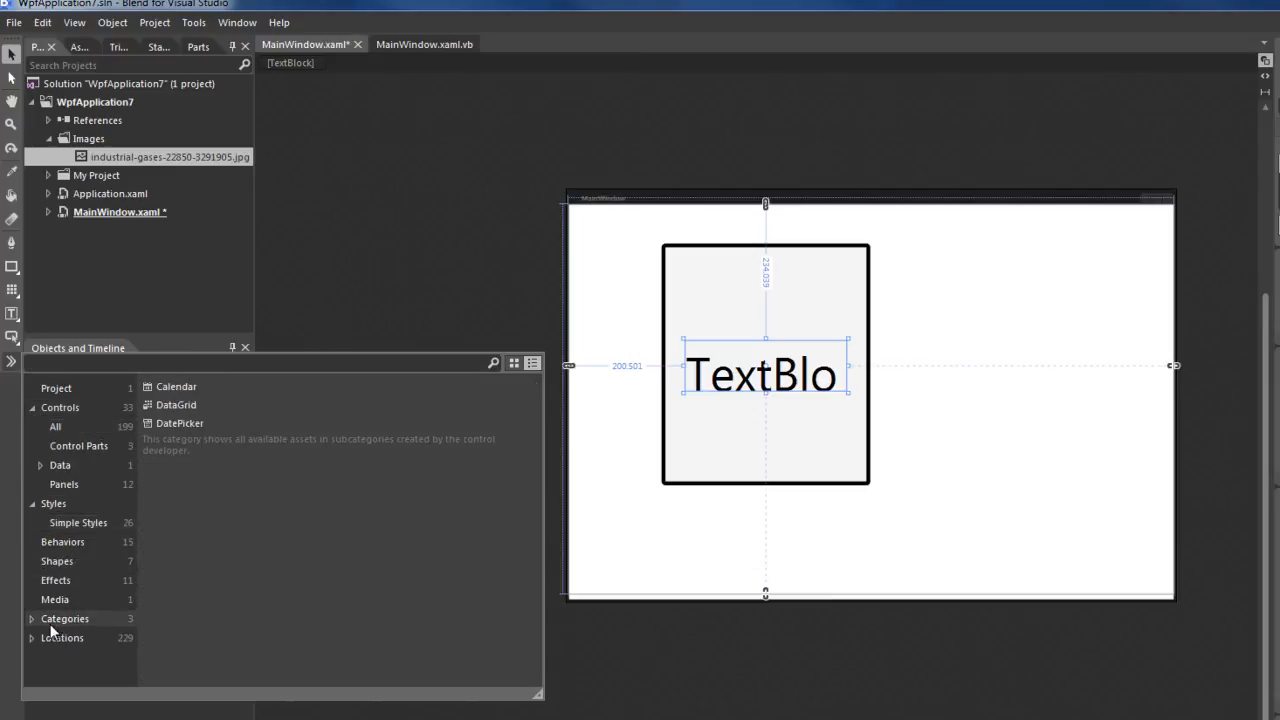